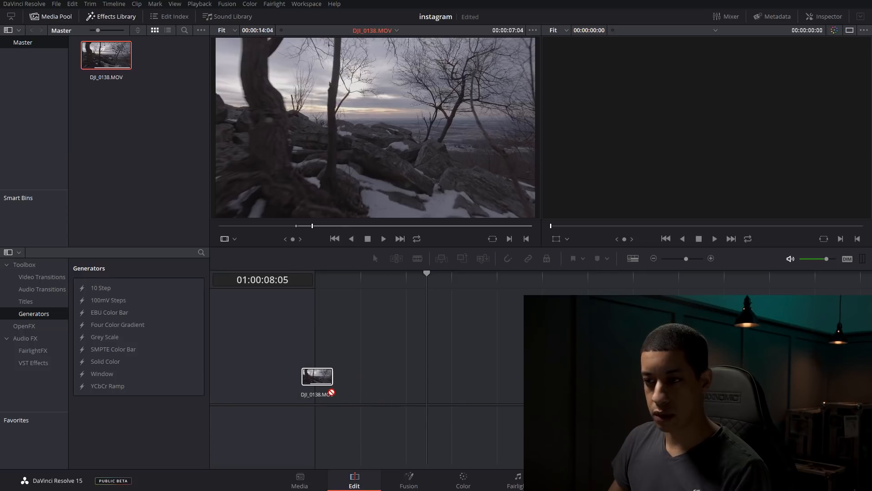
Add the DJI_0138.MOV clip to a new timeline and move the playhead to about 01:00:02:24
mouse_move(358, 279)
left_mouse_down()
mouse_move(343, 279)
mouse_move(434, 279)
mouse_move(354, 291)
left_mouse_up()
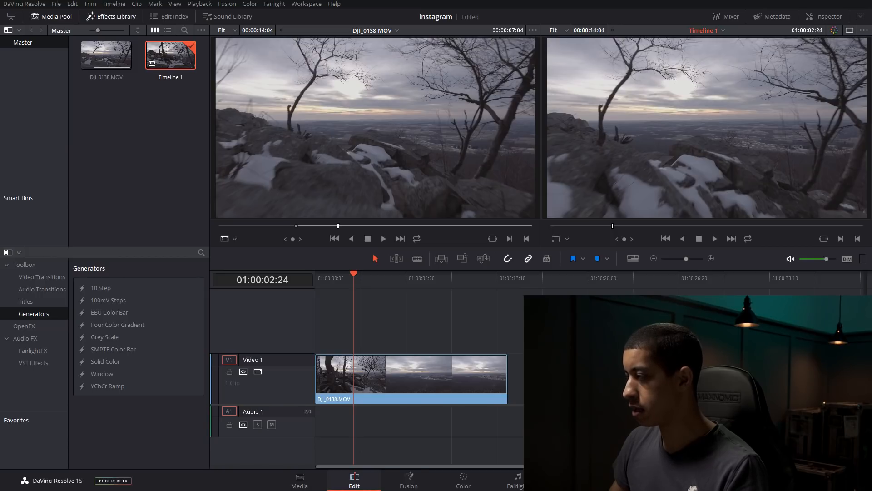
Switch to the browser's "instagram logo" image search, close the open image preview and clear the search filters
left_click_drag(871, 59, 571, 60)
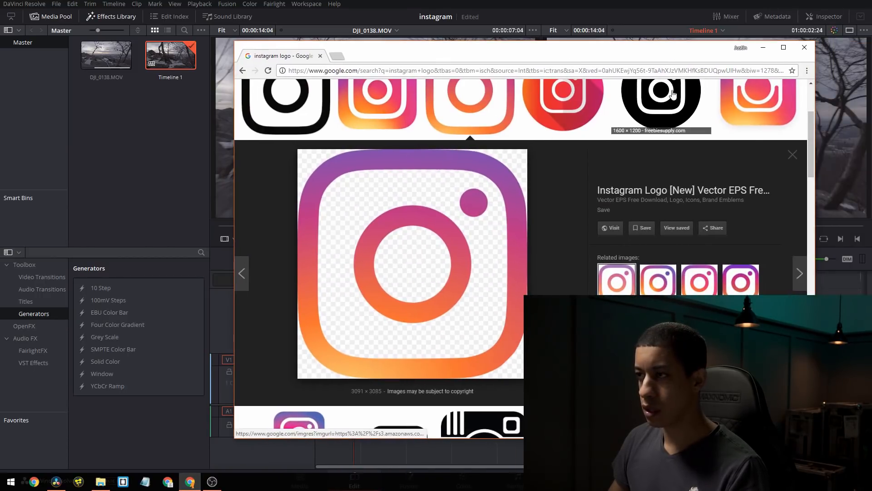
left_click(796, 156)
scroll(497, 217, "up", 3)
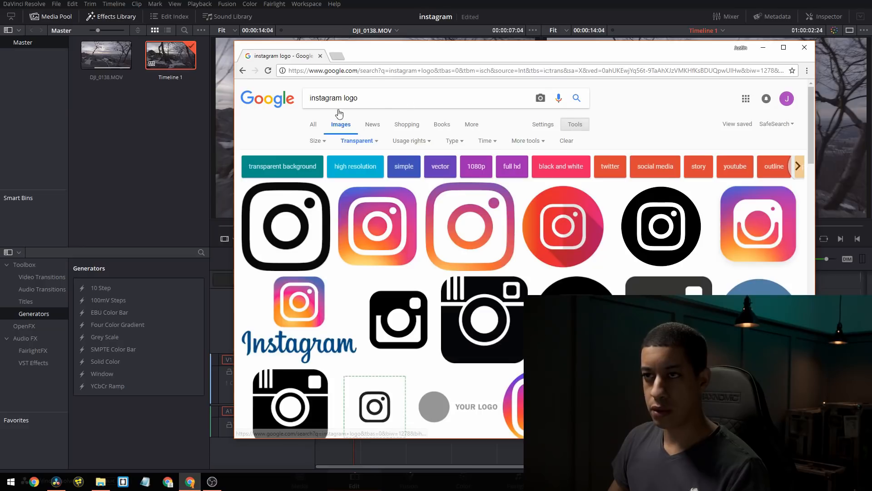
left_click(359, 141)
left_click(567, 141)
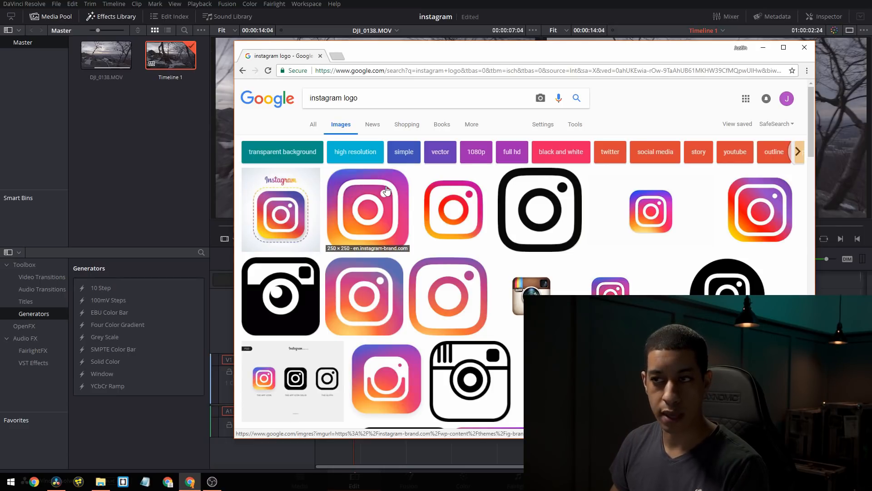
Filter the Instagram logo image results by the Transparent colour option
left_click(576, 128)
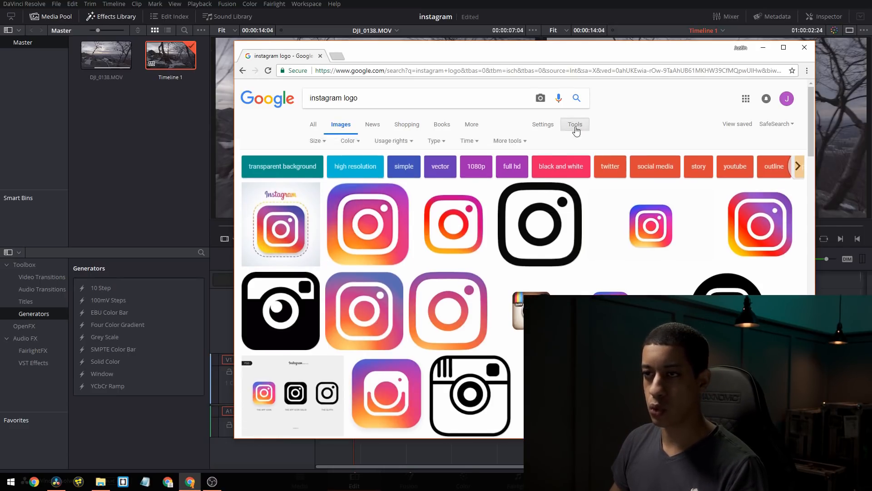
left_click(350, 142)
left_click(361, 197)
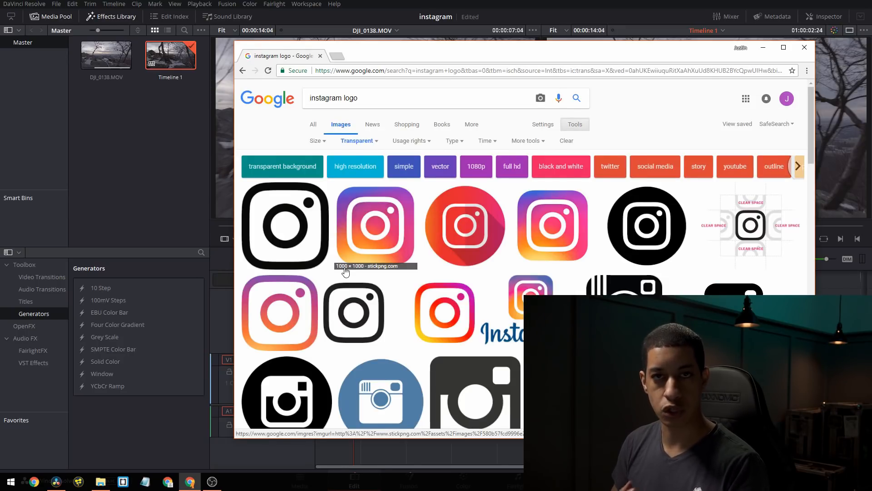
Preview the black outline Instagram logo and the gradient-filled logo among the transparent image results
left_click(314, 255)
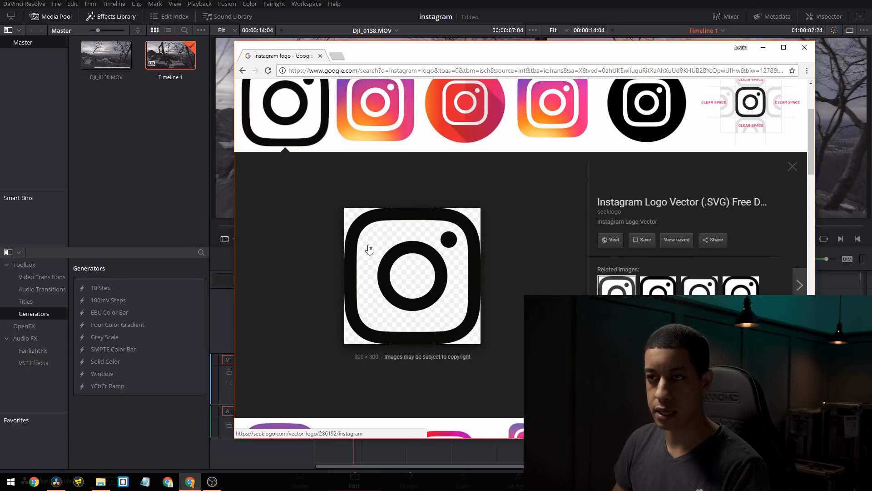
scroll(279, 214, "up", 3)
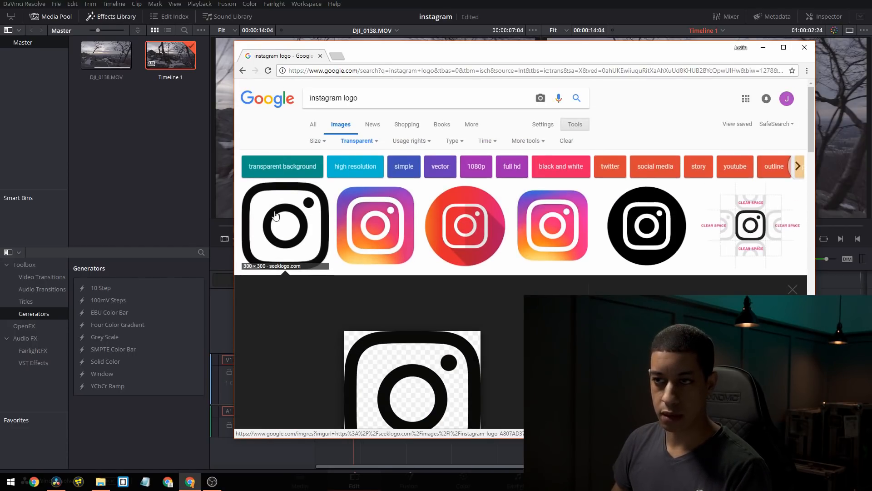
scroll(291, 214, "down", 3)
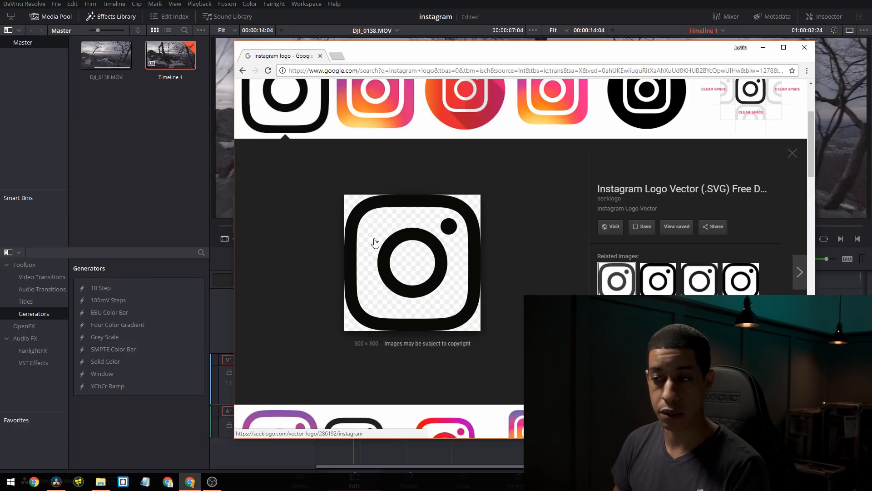
scroll(381, 196, "up", 1)
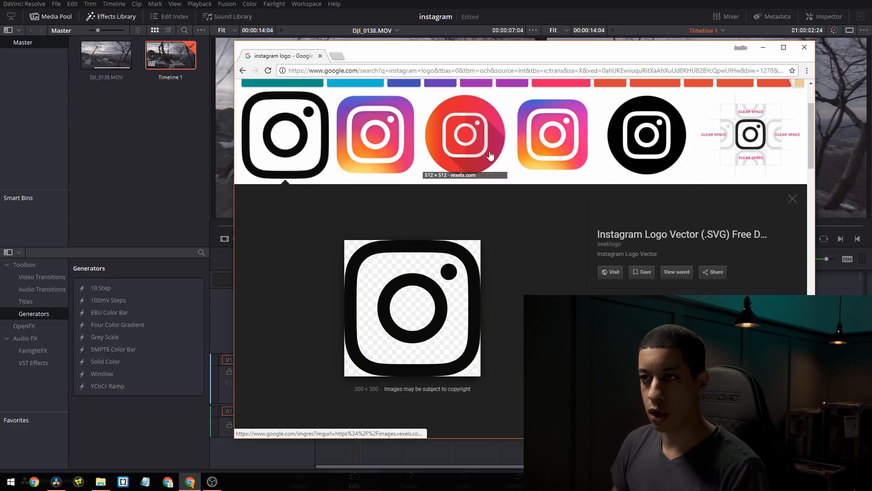
left_click(374, 140)
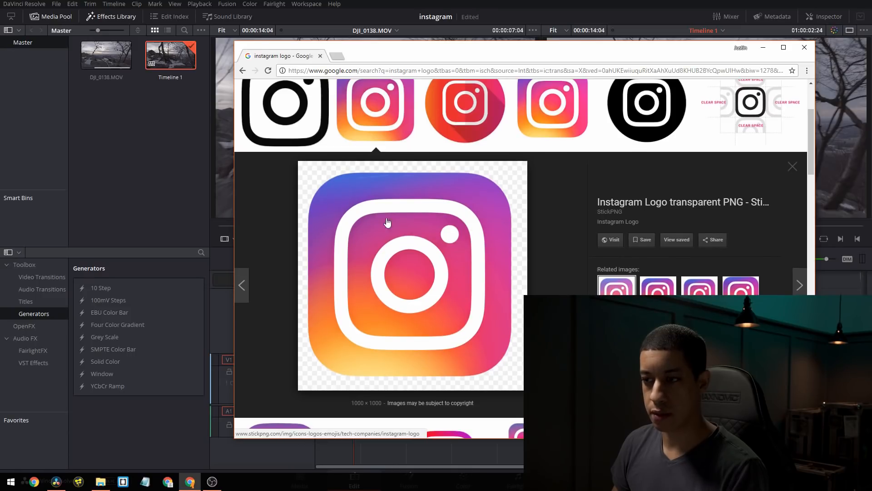
Open the preview of the purple-to-orange outline Instagram logo and bring up its image options
scroll(356, 199, "down", 4)
left_click(303, 293)
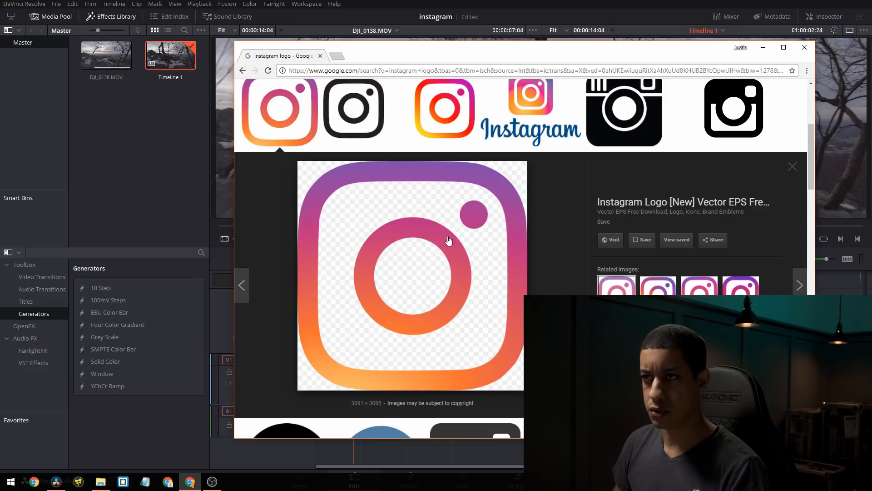
right_click(421, 237)
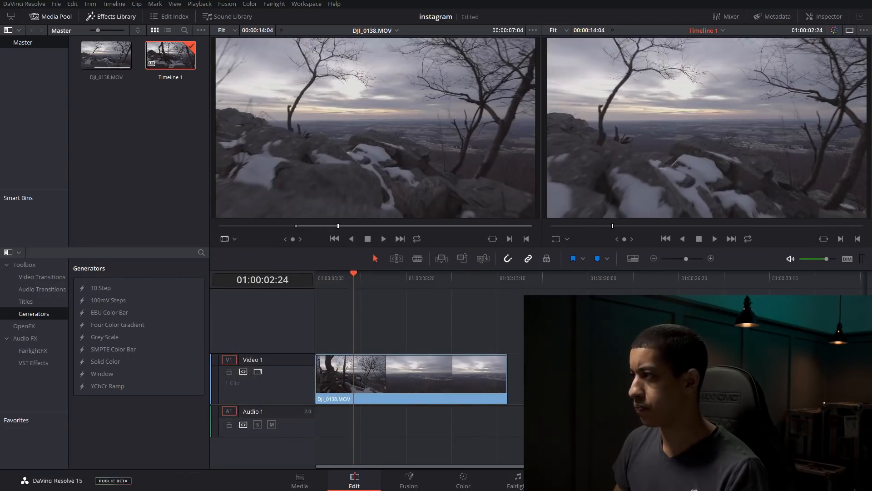
Return to DaVinci Resolve and import Instagram_Icon.png into the Master bin
left_click_drag(871, 191, 123, 145)
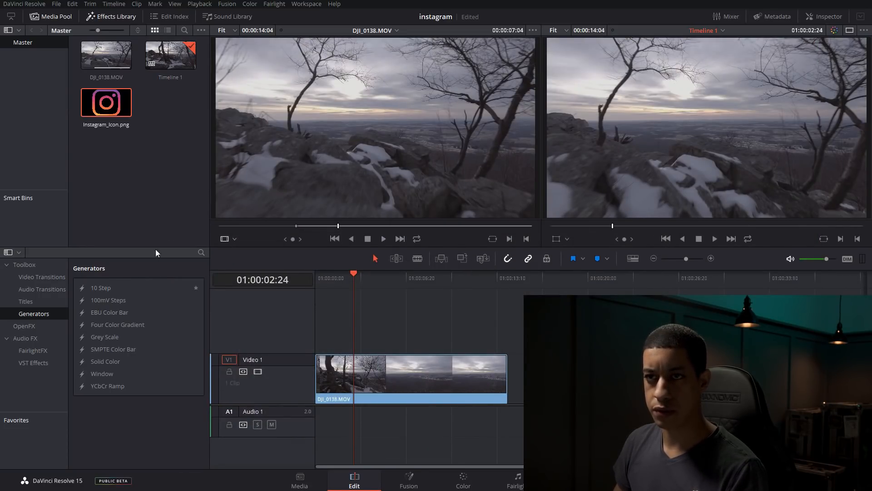
left_click(116, 157)
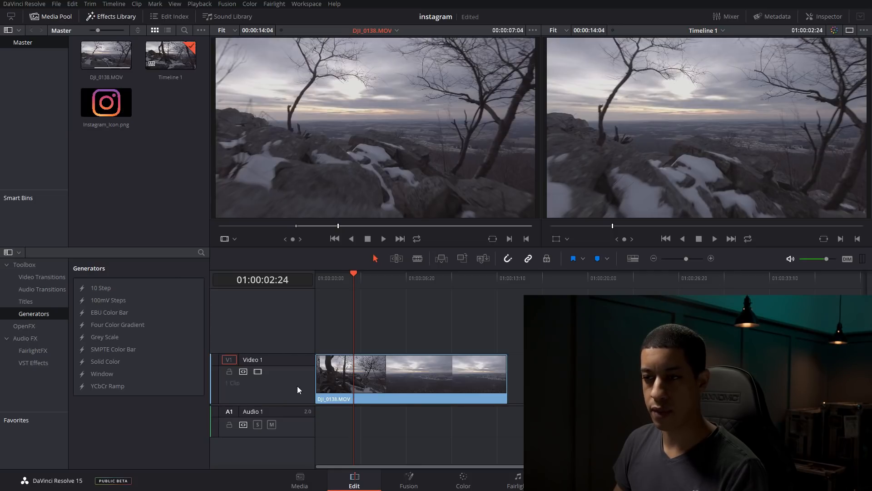
Try splitting the DJI_0138.MOV clip at 01:00:04:26 and undo the cut
mouse_move(361, 283)
left_mouse_down()
mouse_move(408, 283)
mouse_move(372, 285)
left_mouse_up()
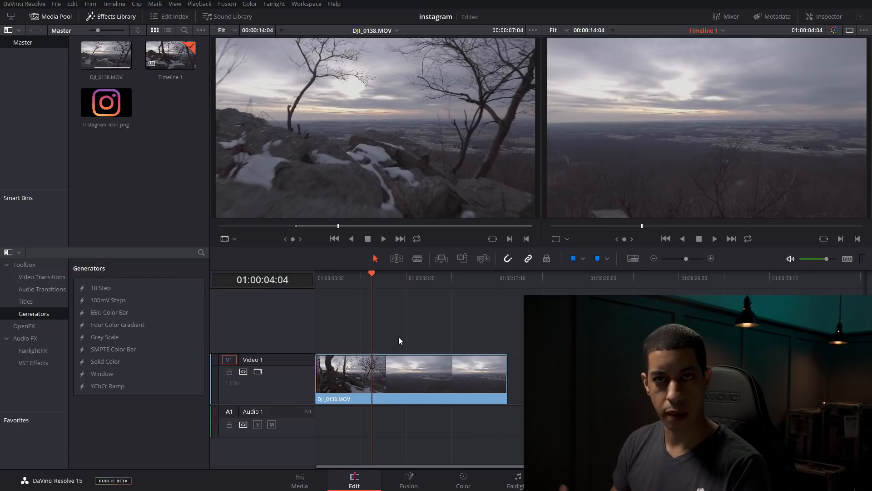
left_click(383, 380)
left_click(381, 277)
key("ctrl+b")
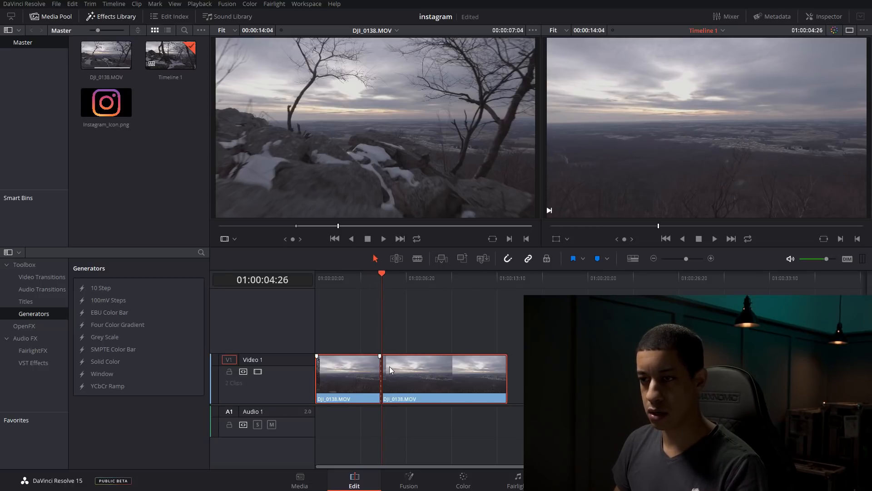
key("ctrl+z")
Split the DJI_0138.MOV clip on Video 1 at 01:00:05:00
left_click_drag(391, 279, 383, 277)
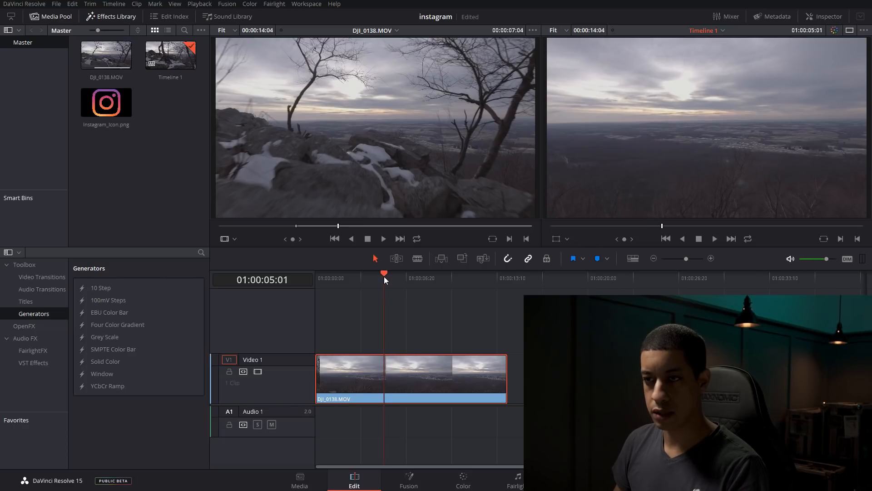
key("Left")
left_click(410, 372)
key("ctrl+b")
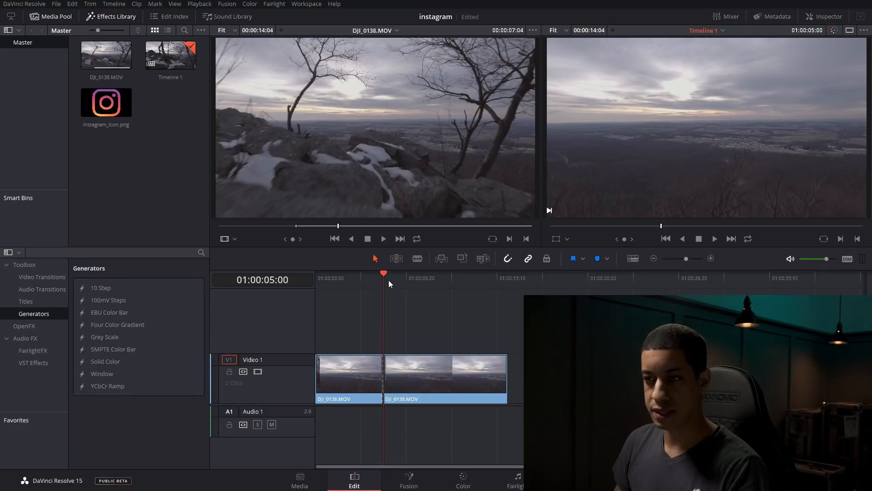
Check the frame rate in the project's master settings and split the second clip segment at 01:00:10:00
left_click_drag(386, 274, 452, 280)
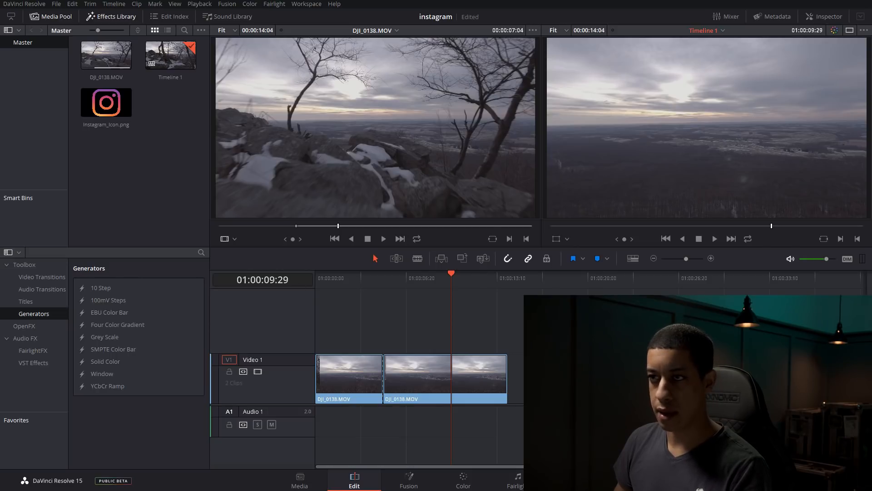
key("shift+9")
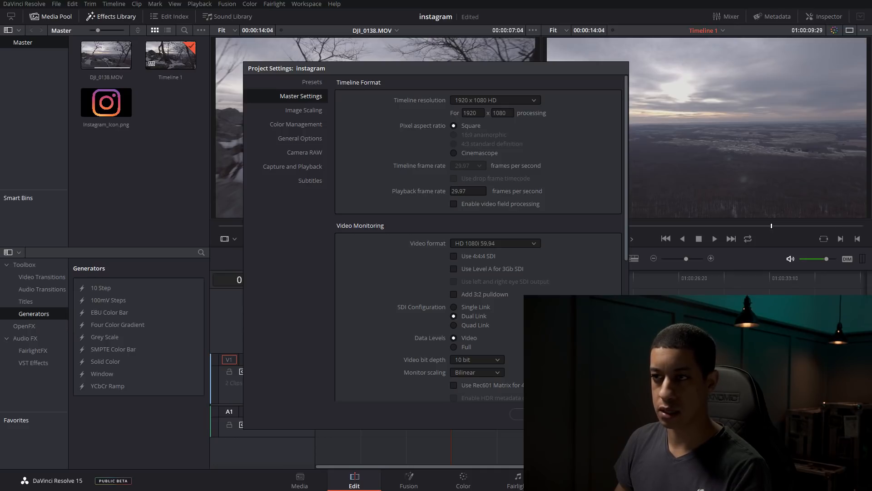
left_click(529, 414)
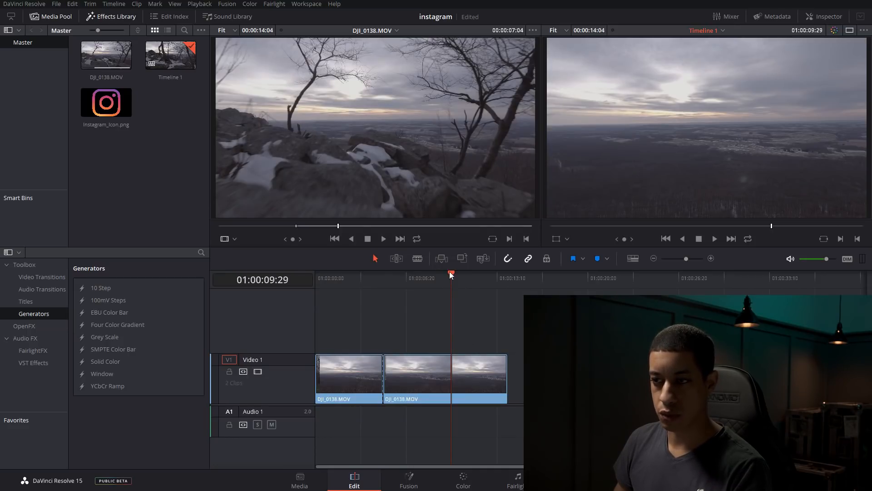
left_click_drag(452, 274, 452, 273)
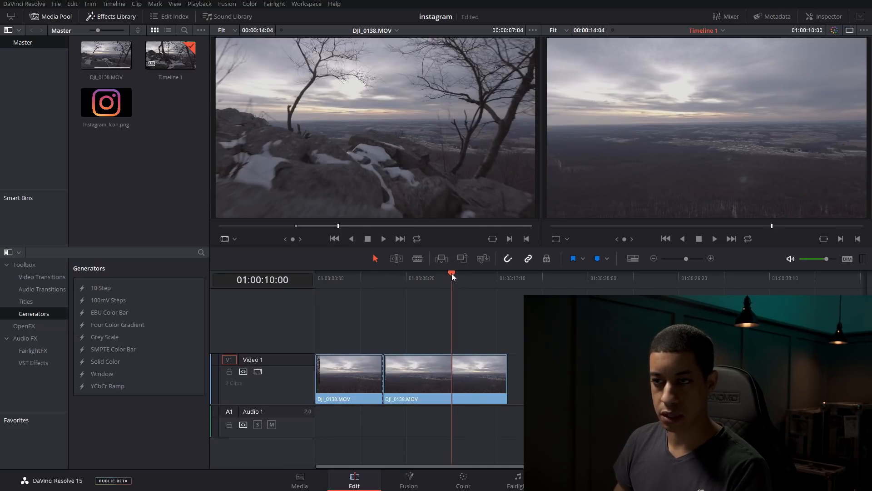
key("ctrl+b")
Place Instagram_Icon.png on a new Video 2 track directly above the middle clip segment, starting at 01:00:05:00
left_click(421, 274)
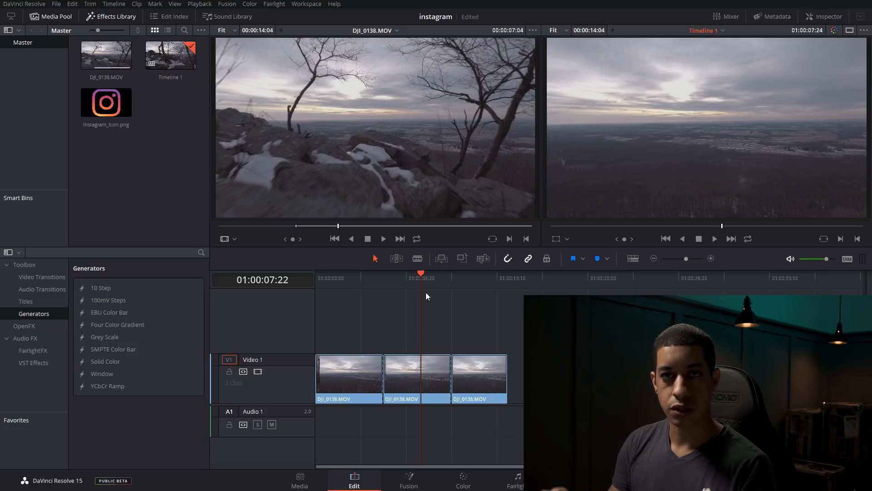
mouse_move(416, 272)
left_mouse_down()
mouse_move(399, 280)
mouse_move(416, 281)
left_mouse_up()
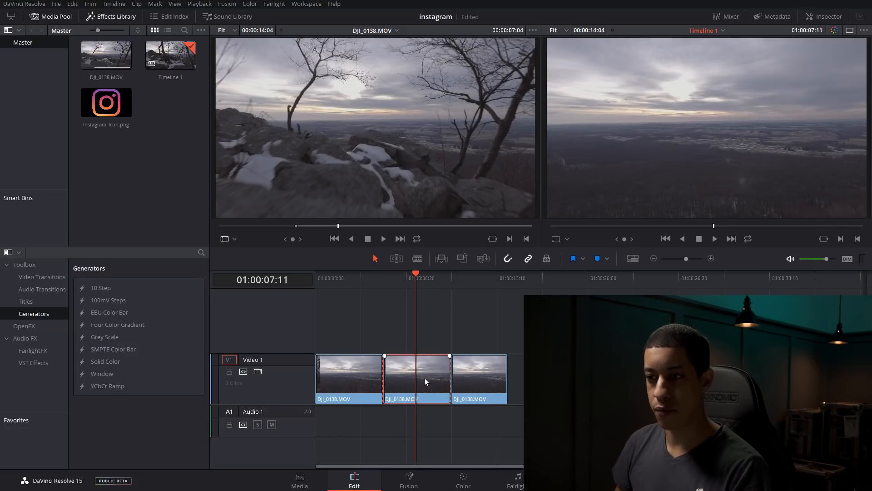
left_click_drag(106, 102, 386, 344)
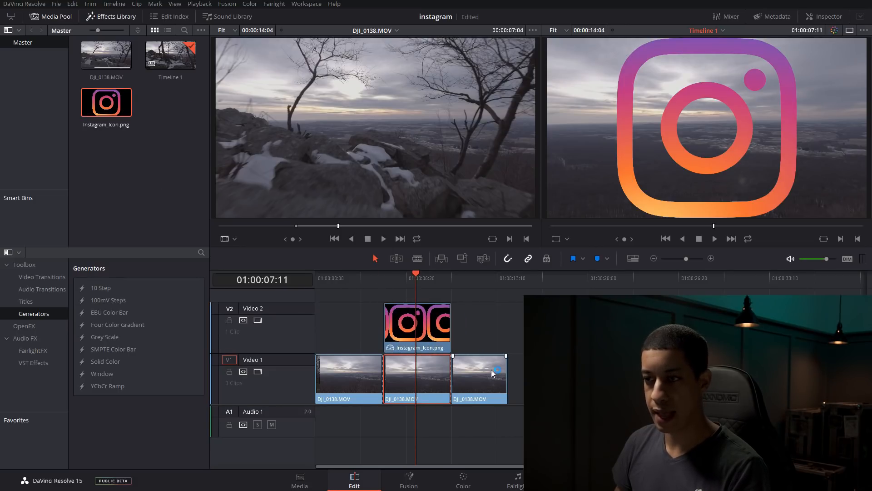
Combine the Instagram icon and the middle video segment beneath it into a new Fusion clip
left_click(437, 304)
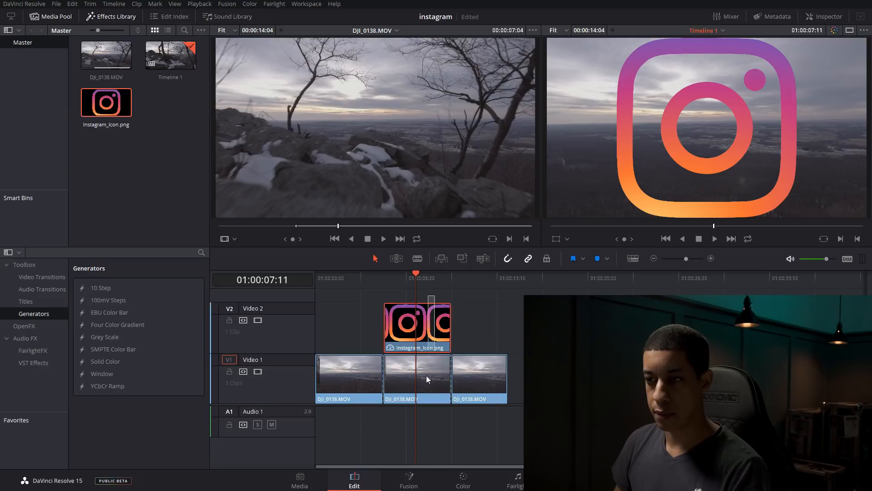
right_click(428, 347)
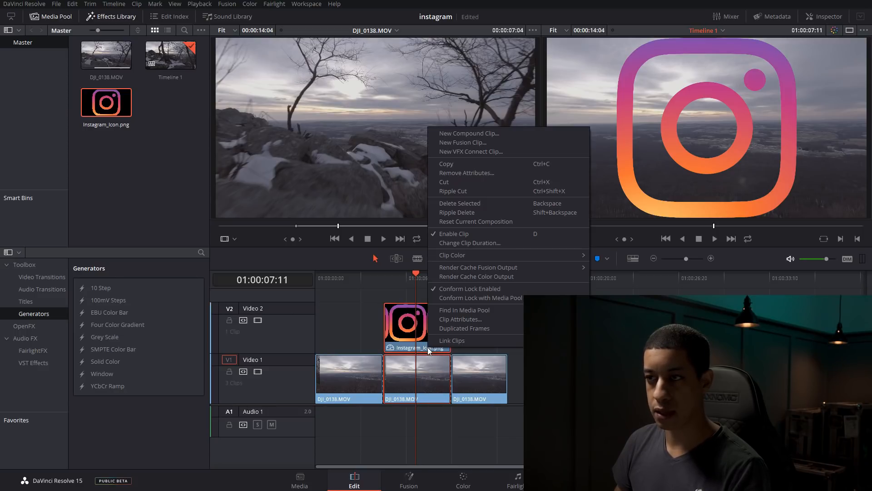
left_click(466, 142)
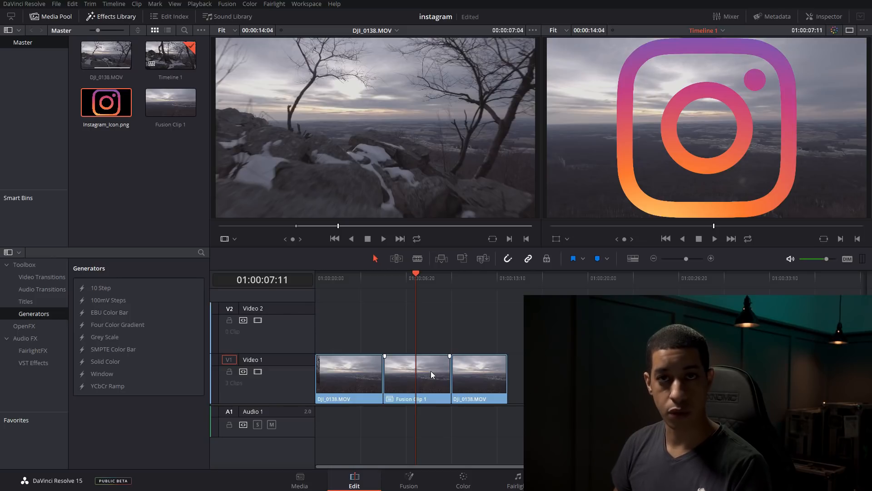
Open the clip on the Fusion page, move the MediaIn1 node up clear of MediaIn2 and show MediaIn1 in the first viewer
left_click(408, 478)
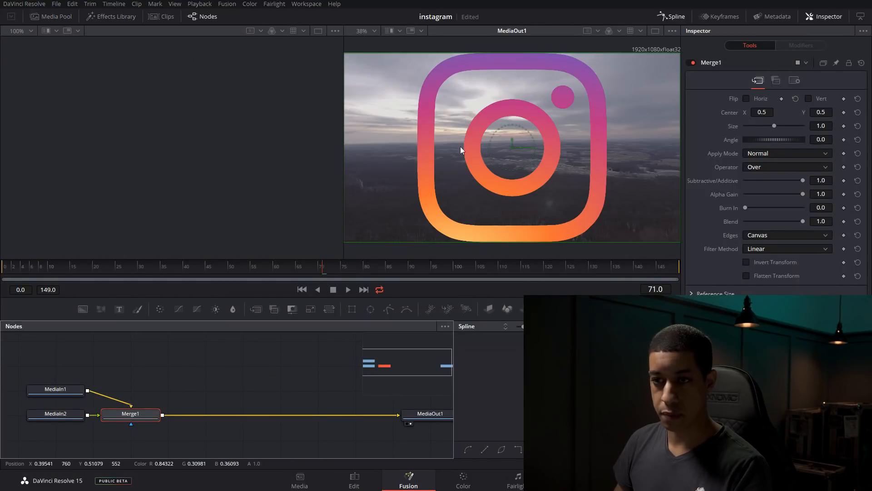
left_click_drag(54, 389, 79, 372)
left_click(54, 418)
left_click(97, 374)
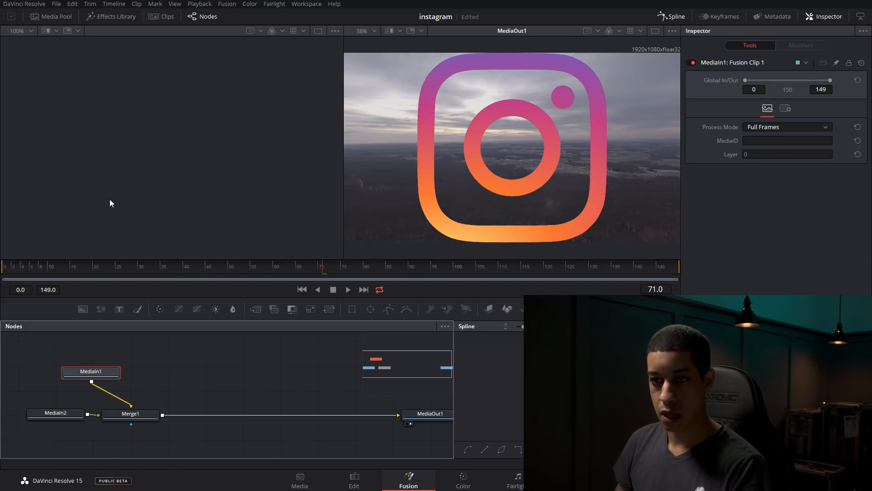
key("1")
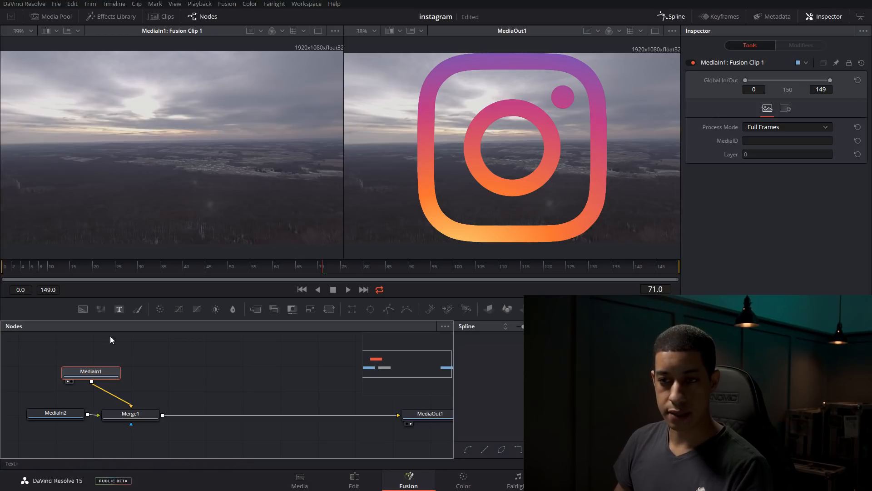
left_click_drag(95, 371, 90, 364)
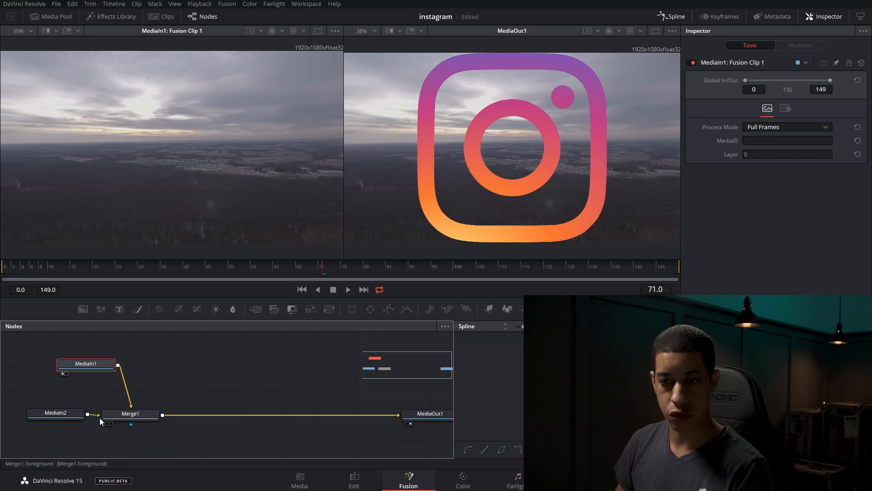
Show the MediaIn2 logo node in the first viewer and move the Merge1 node farther from the MediaIn nodes
left_click(48, 416)
key("1")
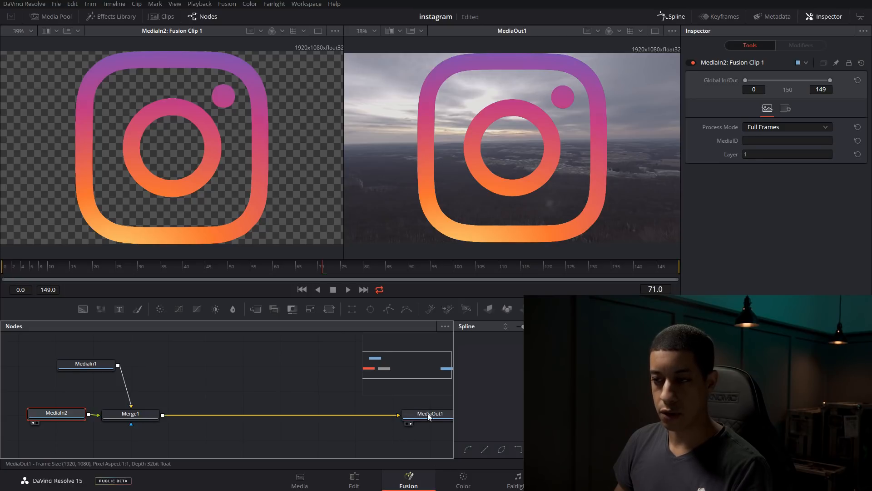
left_click_drag(126, 416, 160, 417)
left_click(217, 390)
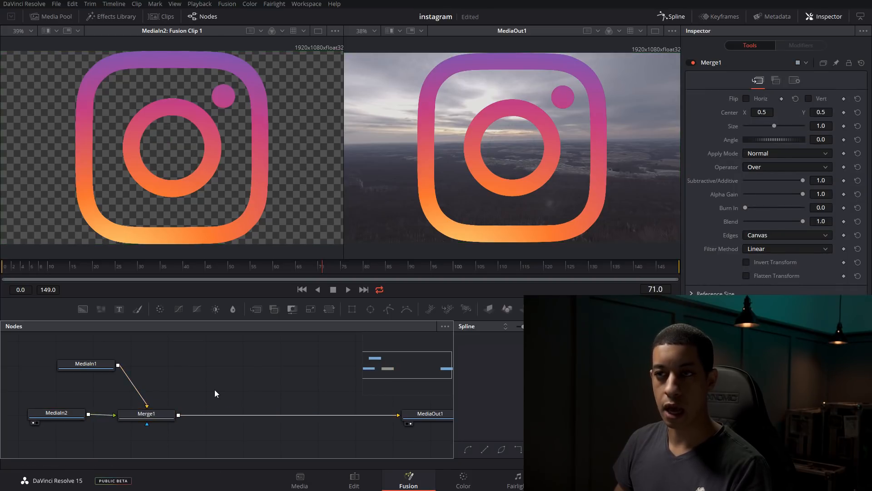
Add a Background node masked by a Rectangle node and merge it over the output of Merge1
left_click_drag(83, 309, 199, 379)
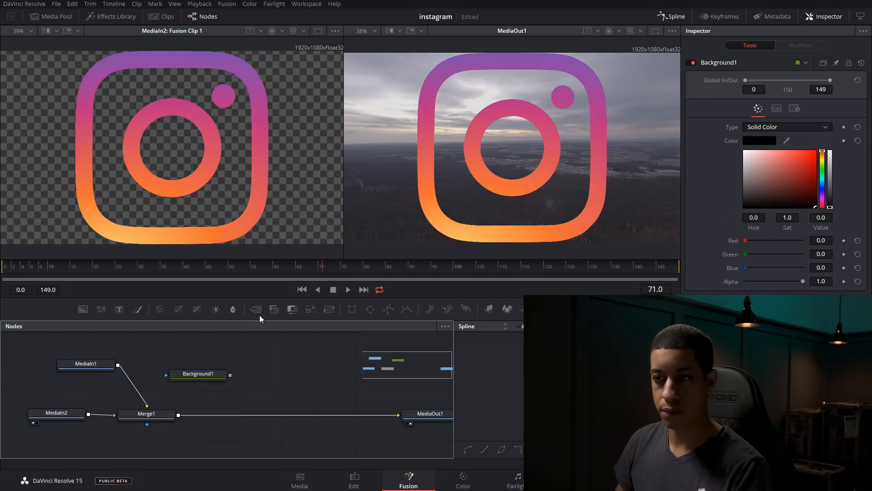
left_click_drag(193, 350, 186, 379)
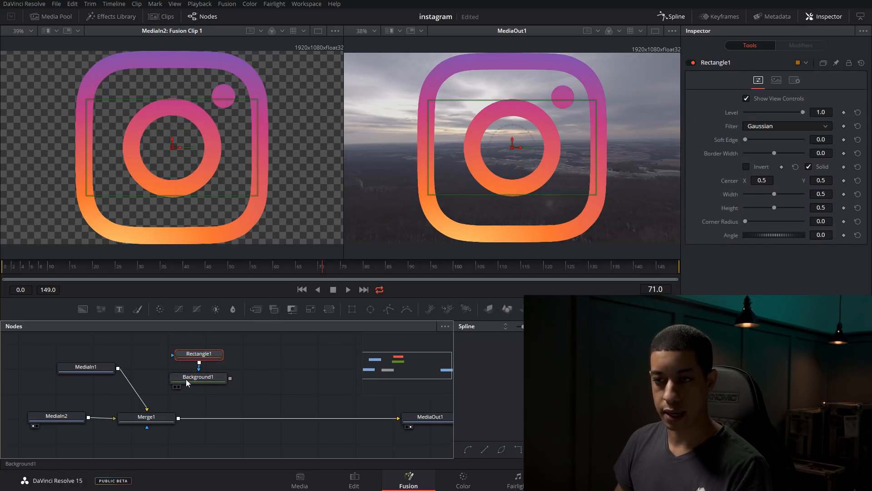
left_click(204, 378)
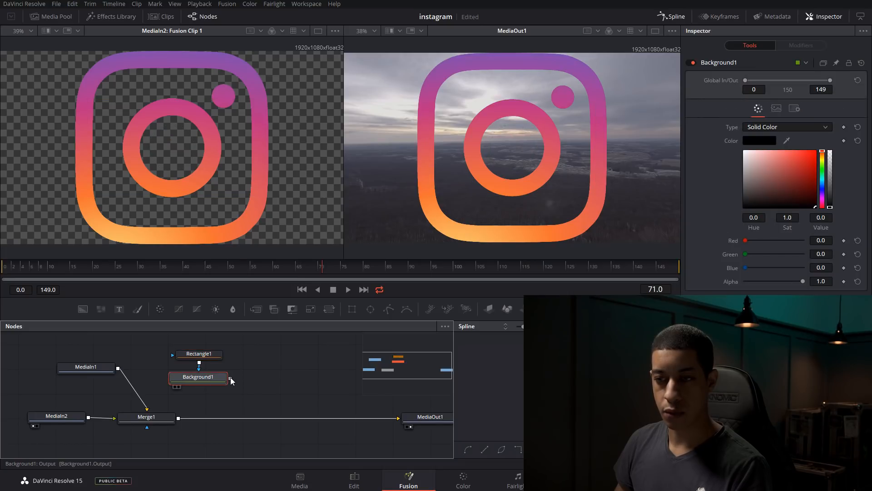
left_click_drag(231, 378, 293, 379)
left_click_drag(293, 375, 238, 378)
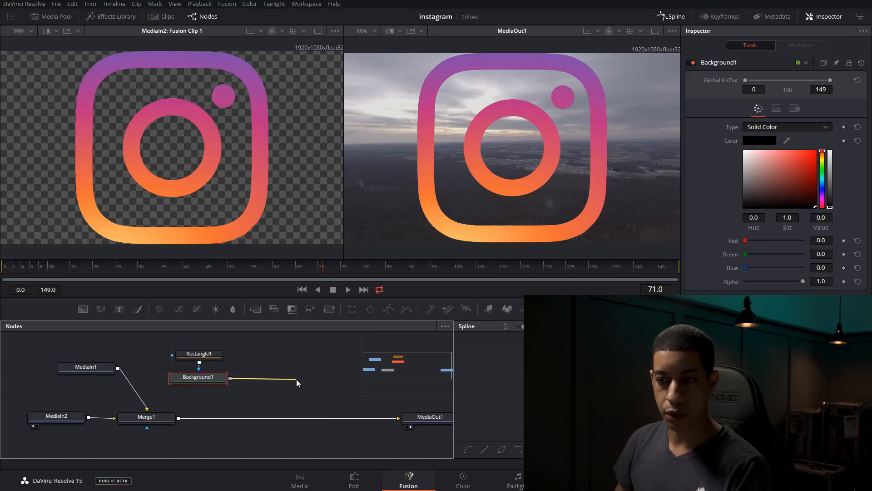
left_click_drag(296, 379, 178, 419)
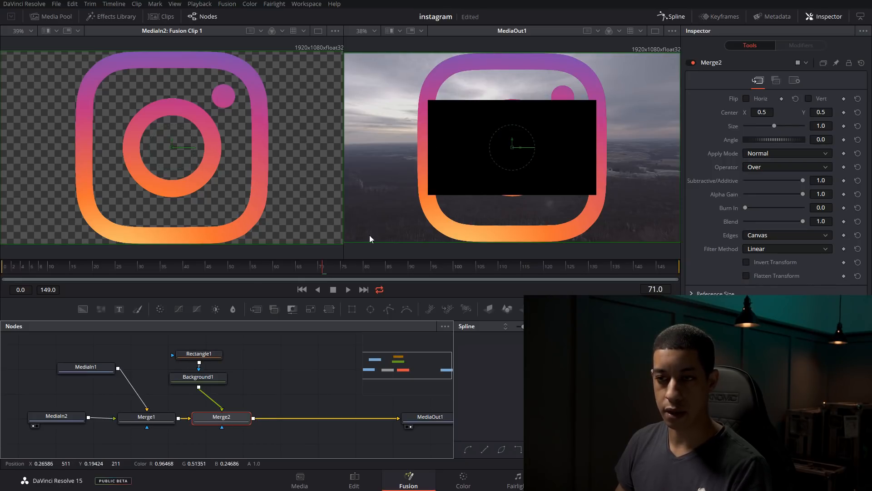
Set the Background1 colour to a muted pink with saturation about 0.23 and value about 0.677
left_click(202, 380)
mouse_move(747, 178)
left_mouse_down()
mouse_move(775, 182)
mouse_move(761, 169)
left_mouse_up()
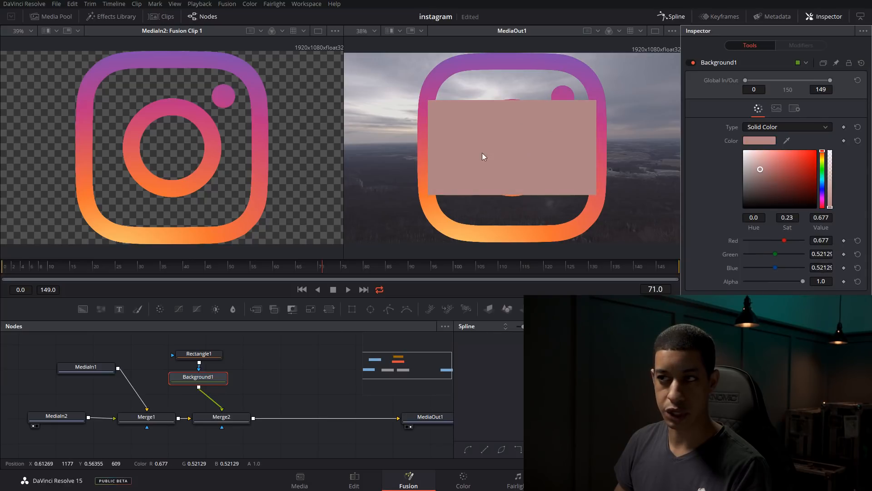
left_click(200, 354)
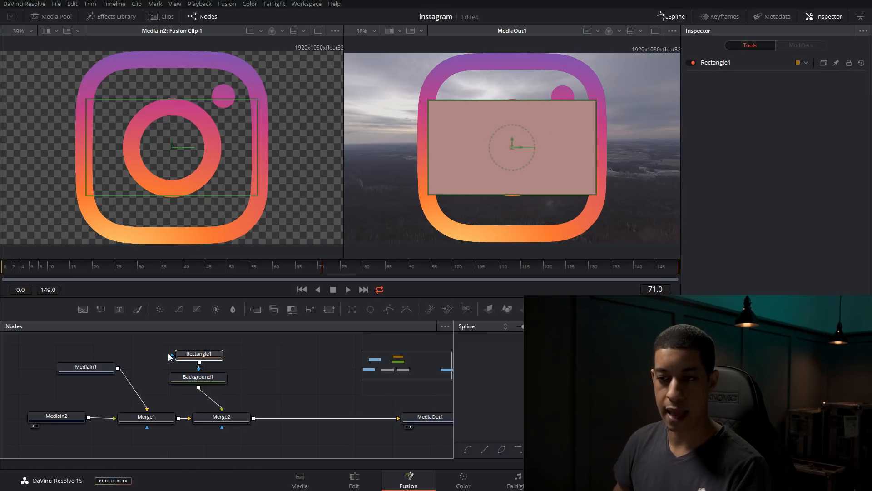
key("Delete")
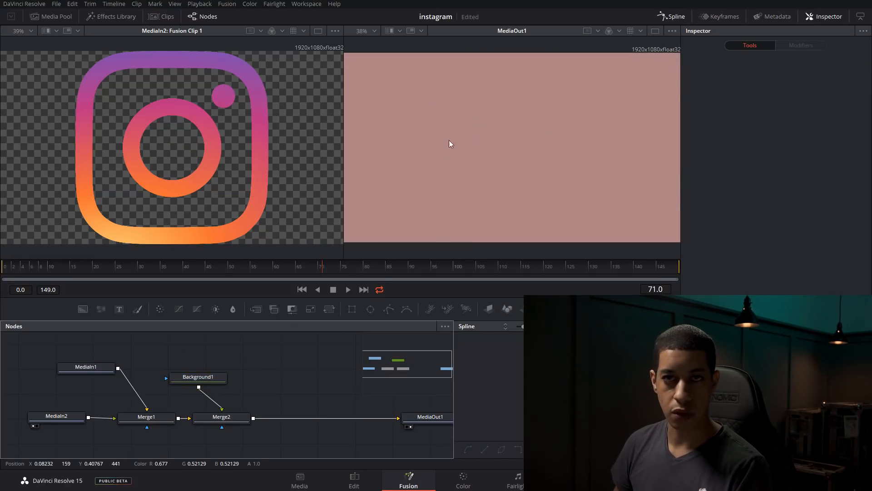
key("ctrl+z")
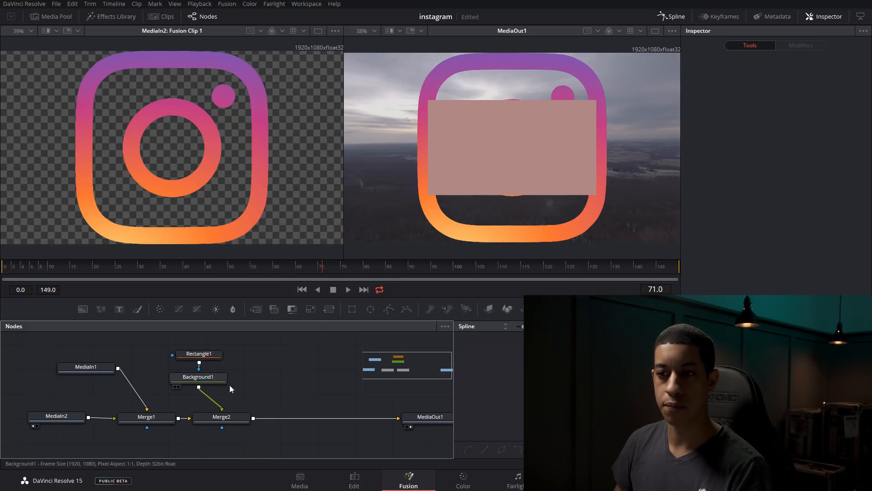
Set Rectangle1's height to about 0.142 and corner radius to about 0.465, and move its center to about X 0.086, Y 0.795
left_click(199, 354)
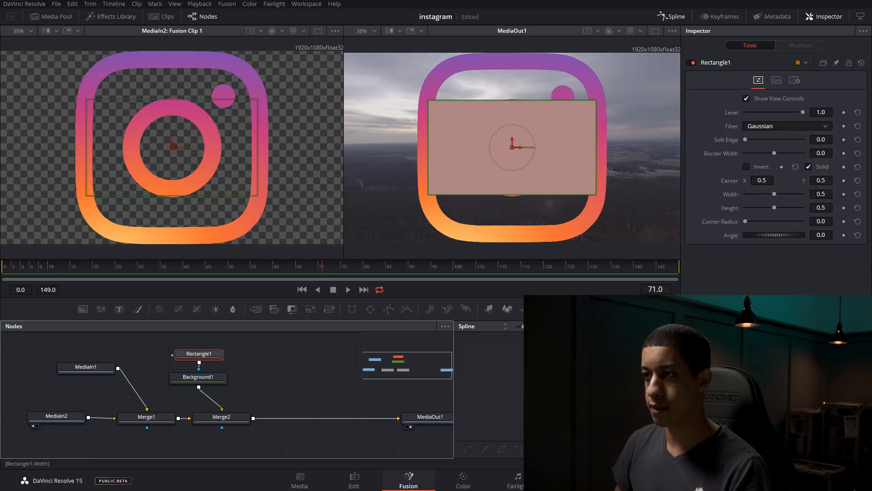
left_click_drag(774, 195, 754, 211)
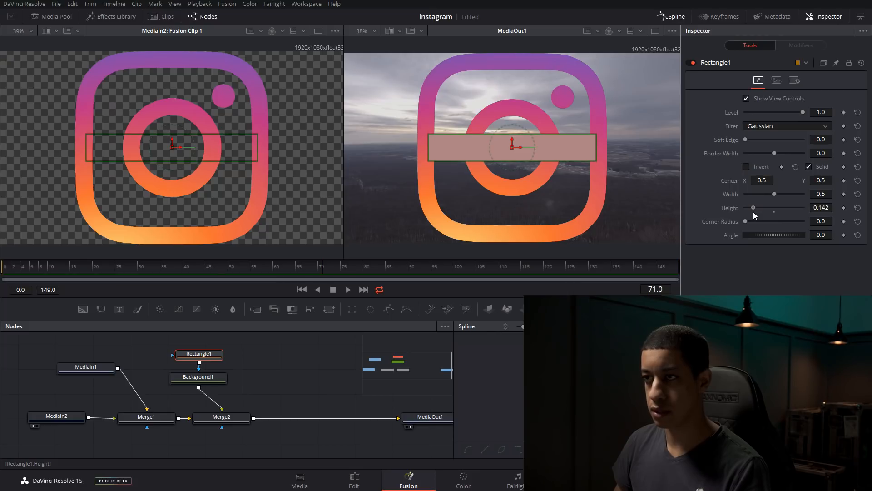
left_click_drag(513, 147, 388, 91)
left_click_drag(509, 157, 508, 149)
left_click_drag(477, 108, 468, 109)
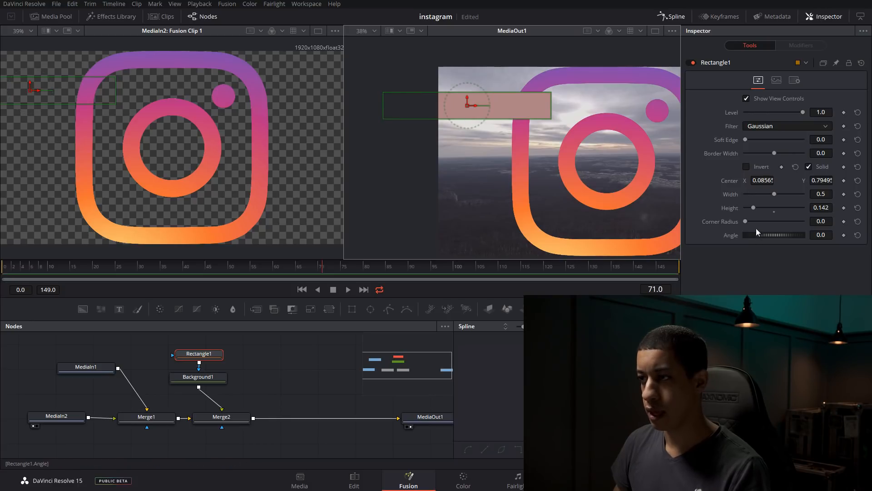
left_click_drag(746, 221, 772, 223)
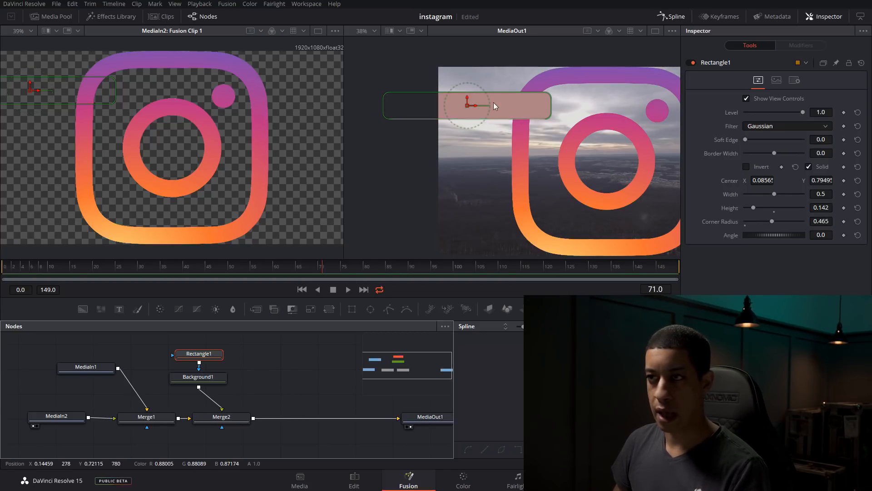
left_click_drag(120, 314, 252, 421)
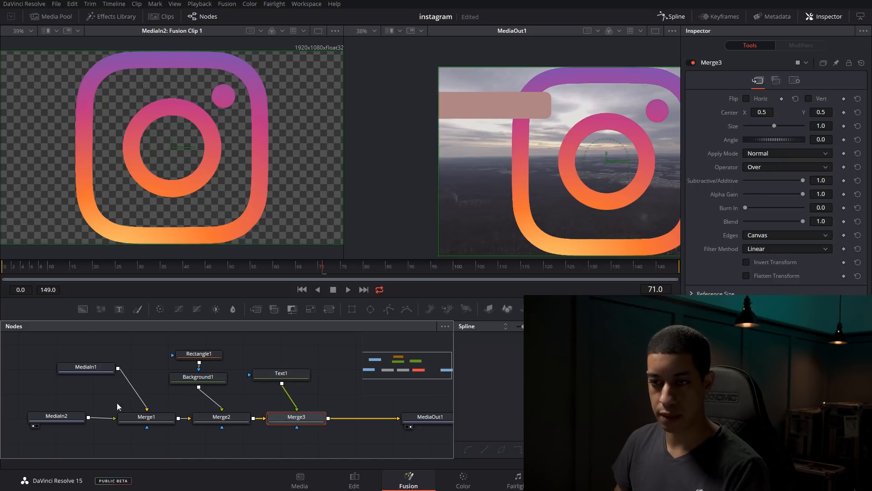
left_click_drag(281, 374, 291, 373)
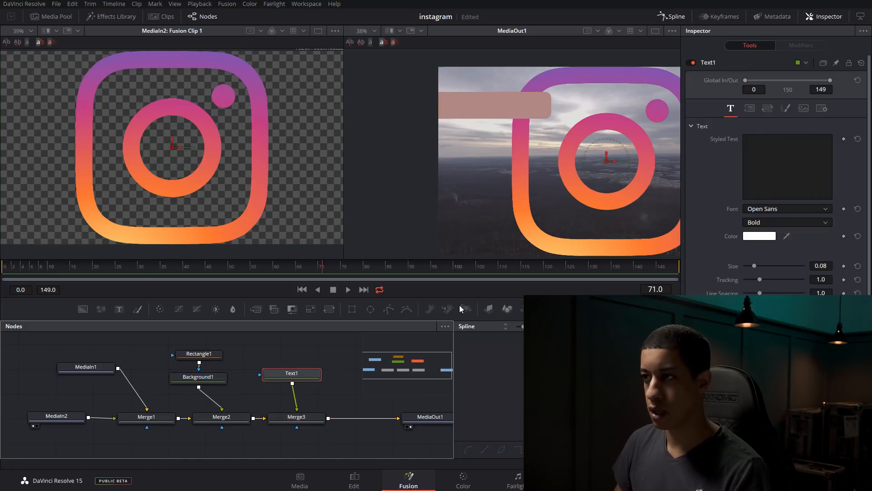
left_click(764, 157)
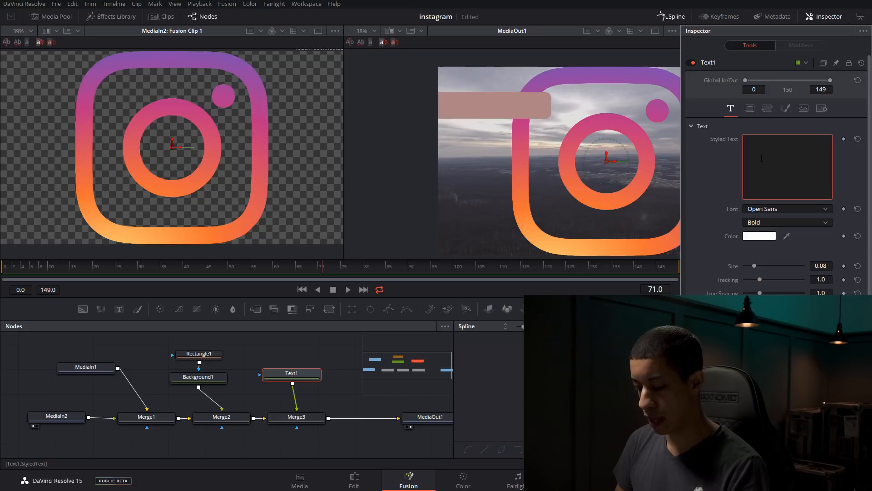
type("@")
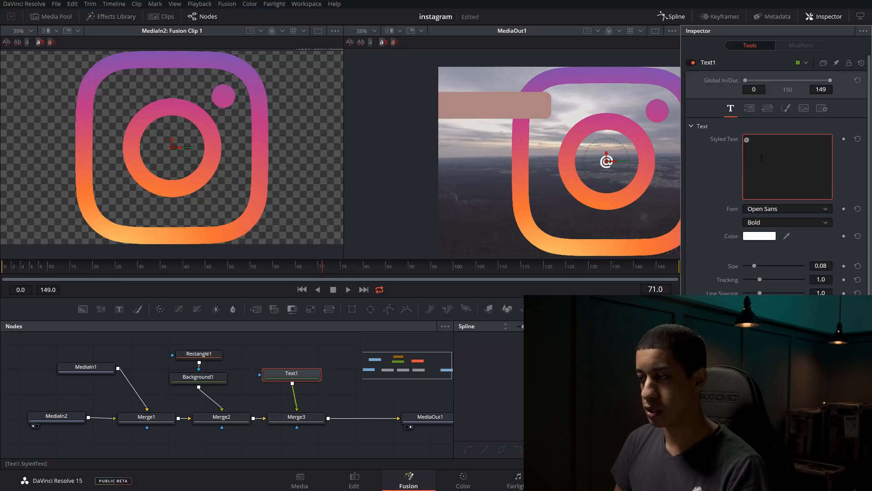
type("MRJAYARETV")
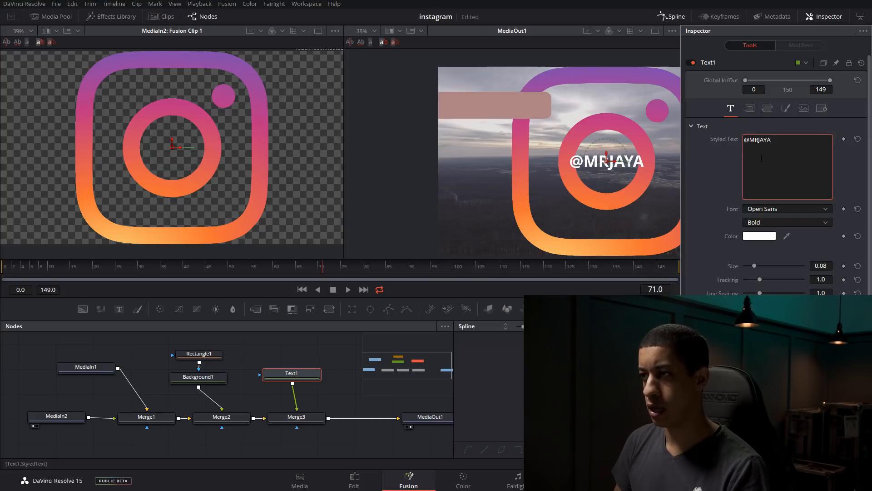
Change the text's font to Anton Regular and position the text over the pink bar
left_click(788, 211)
left_click(783, 224)
left_click(795, 208)
scroll(784, 246, "up", 5)
left_click(773, 225)
left_click_drag(609, 161, 504, 107)
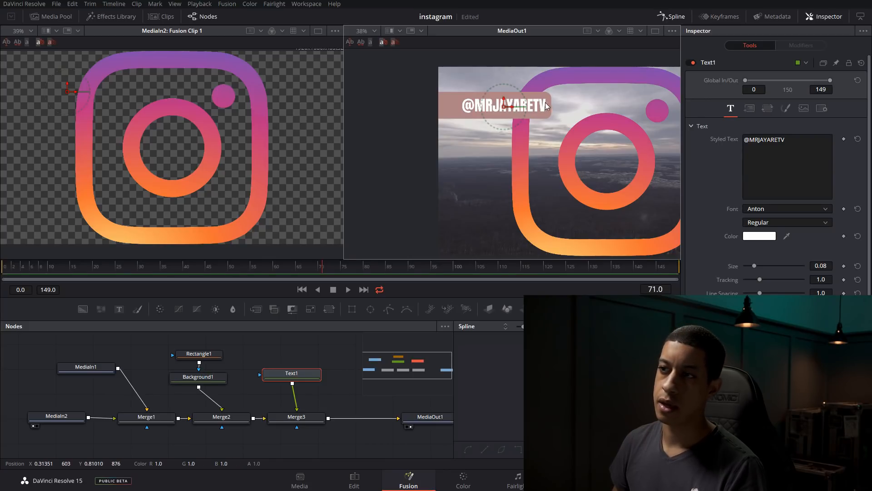
mouse_move(503, 107)
left_mouse_down()
mouse_move(515, 121)
mouse_move(504, 107)
left_mouse_up()
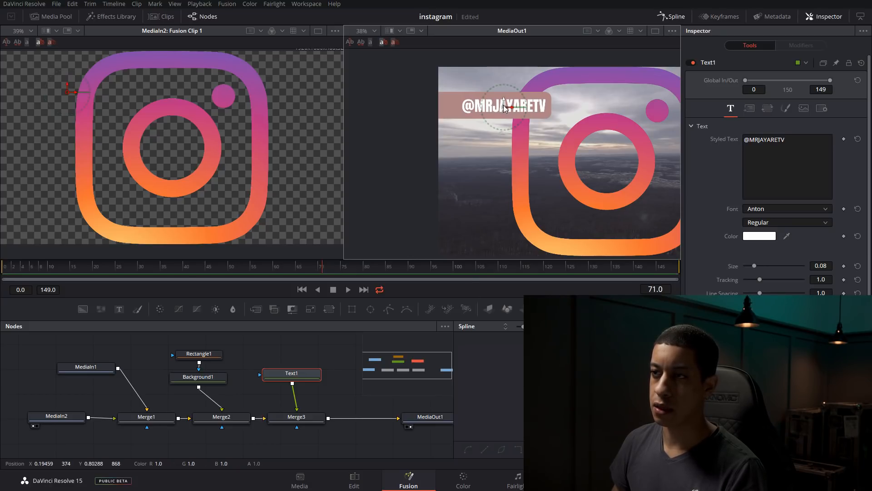
left_click_drag(502, 107, 501, 107)
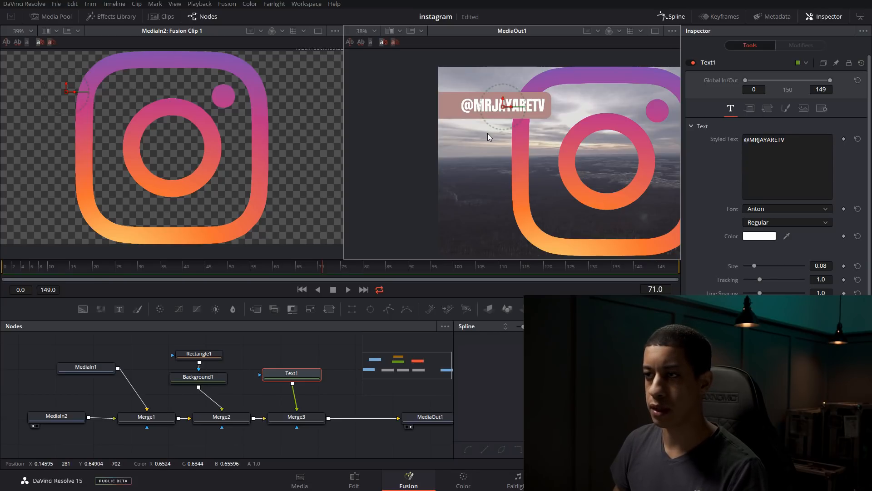
Shift Rectangle1 sideways to center X about 0.11 so the bar extends farther past the end of the text
scroll(483, 181, "down", 1)
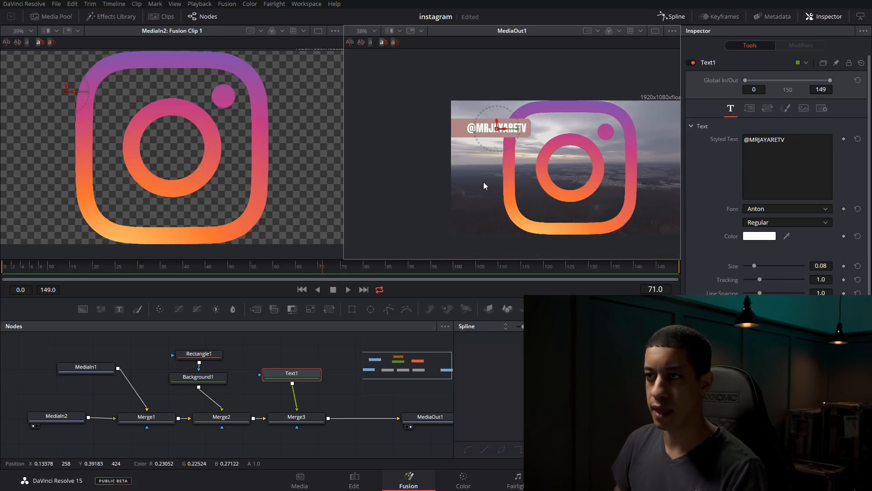
scroll(476, 172, "up", 1)
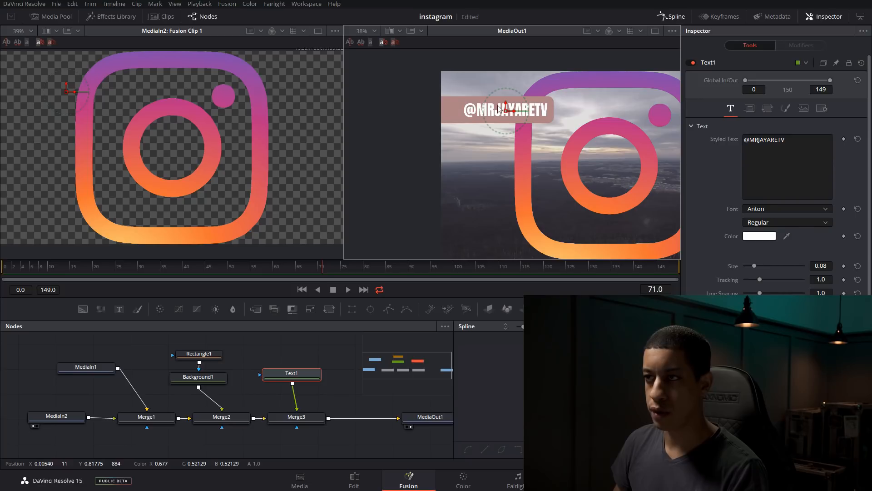
left_click(196, 355)
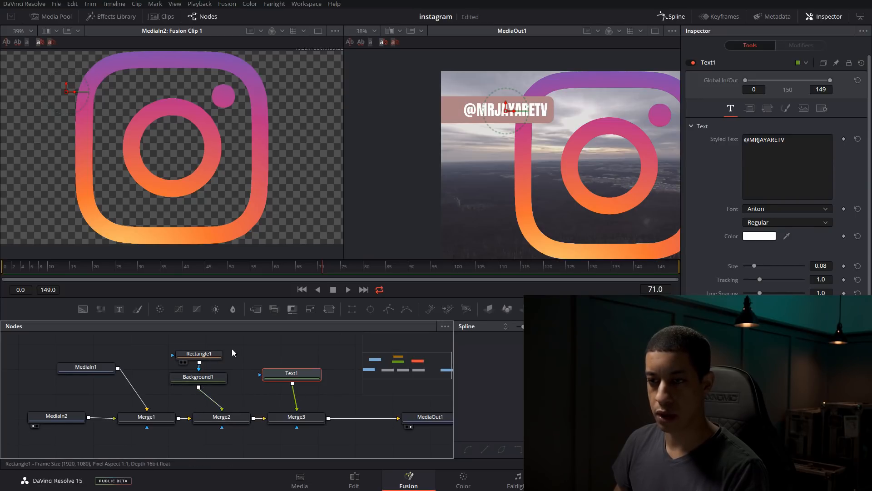
left_click_drag(470, 109, 479, 111)
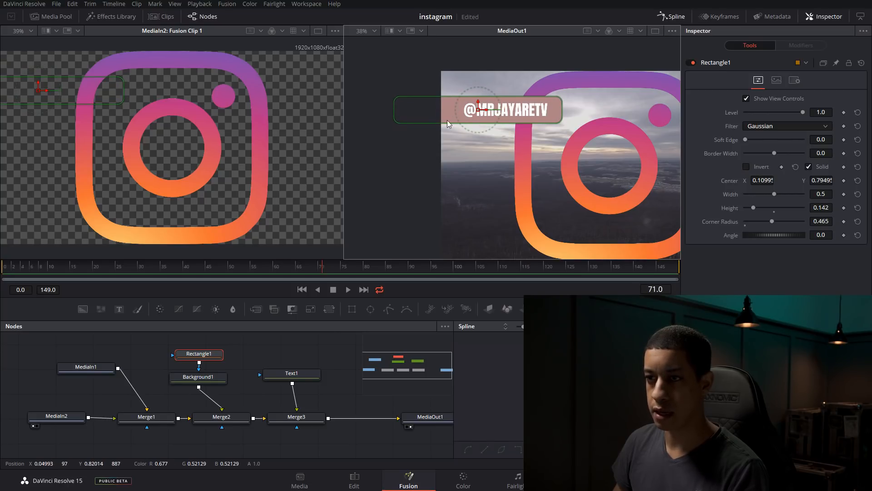
Move the text off the bar toward the image's lower edge and disconnect the Text1 node from Merge3
left_click_drag(300, 382, 305, 382)
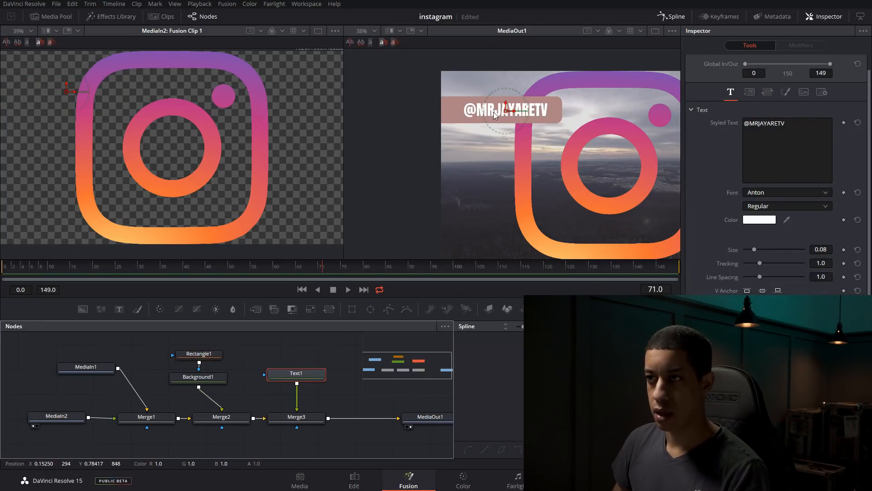
left_click_drag(508, 112, 535, 223)
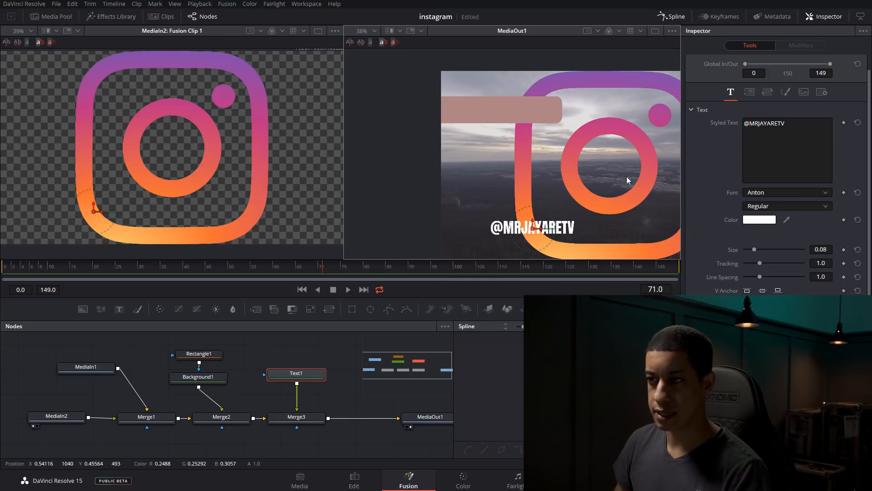
left_click_drag(297, 376, 304, 398)
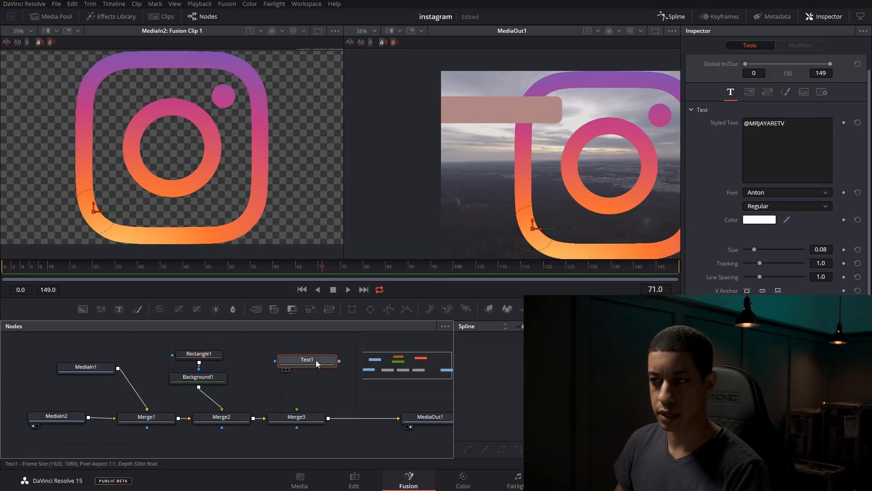
left_click_drag(314, 361, 311, 385)
Move Rectangle1 farther above Background1 and insert a copy of it between the two nodes
left_click(211, 354)
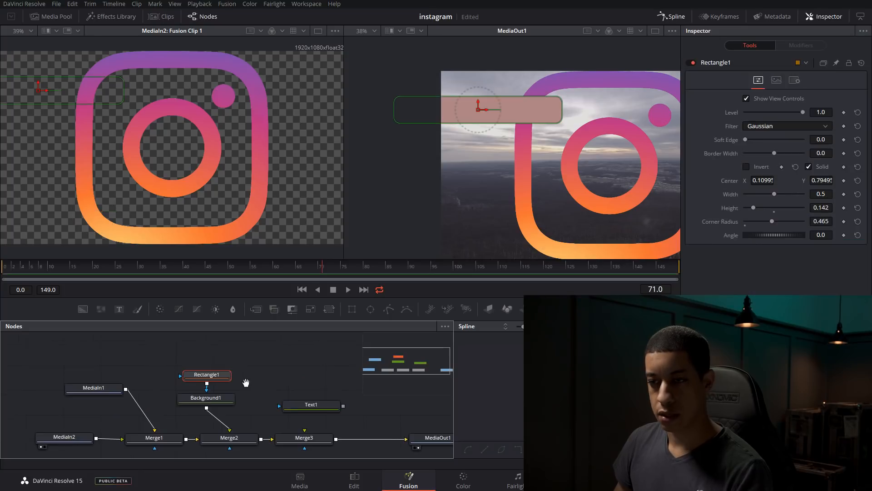
mouse_move(207, 368)
left_mouse_down()
mouse_move(207, 351)
mouse_move(216, 362)
left_mouse_up()
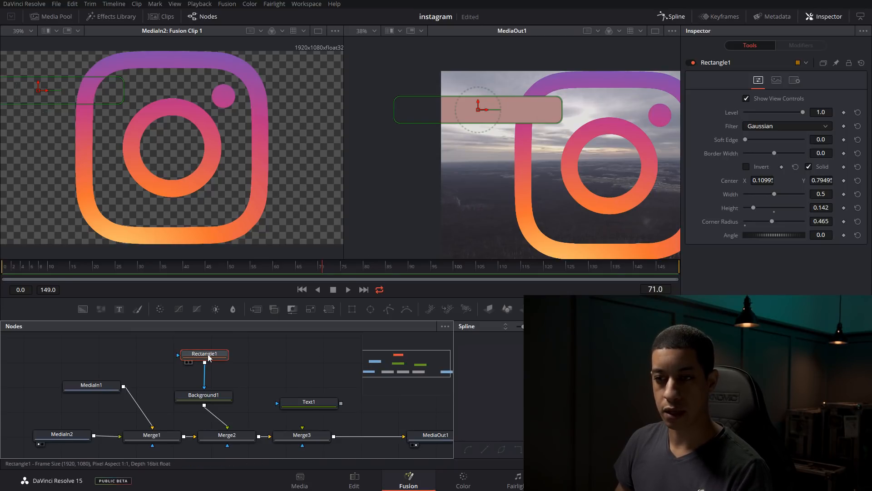
key("ctrl+c")
key("ctrl+v")
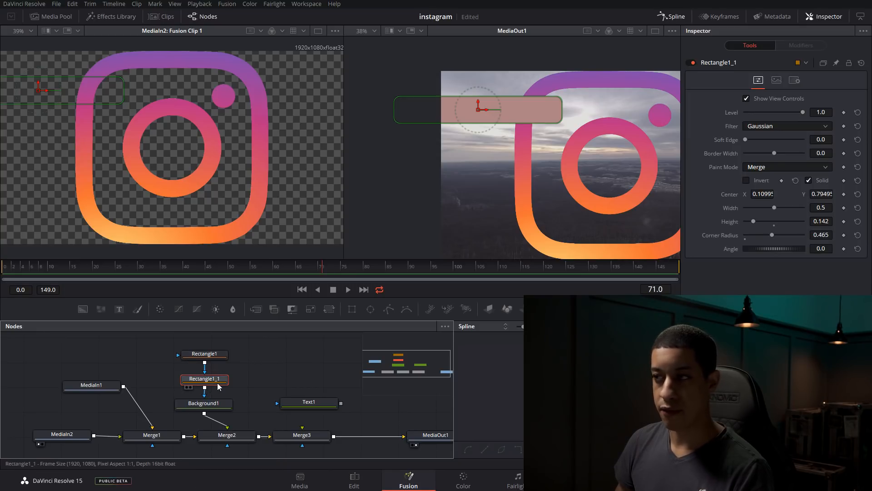
Set the copied rectangle's paint mode to Subtract, its height to about 0.102 and its center X to about 0.099, leaving a thin bar outline
left_click(764, 168)
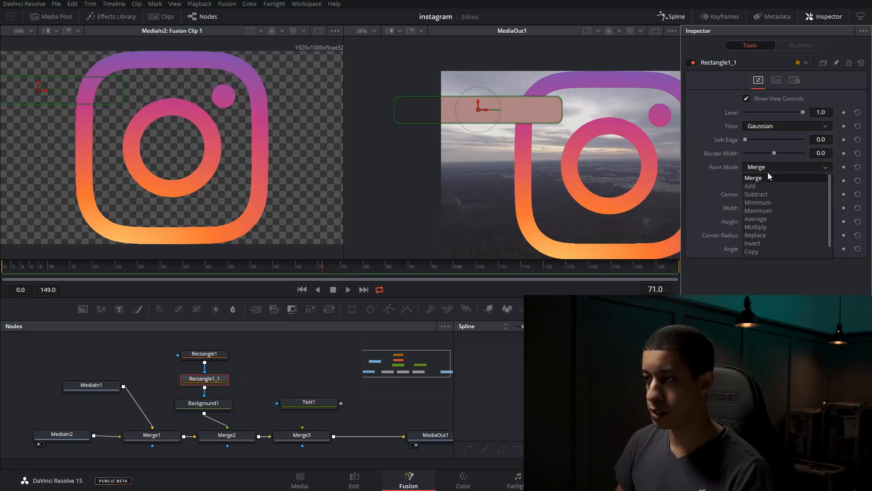
left_click(771, 195)
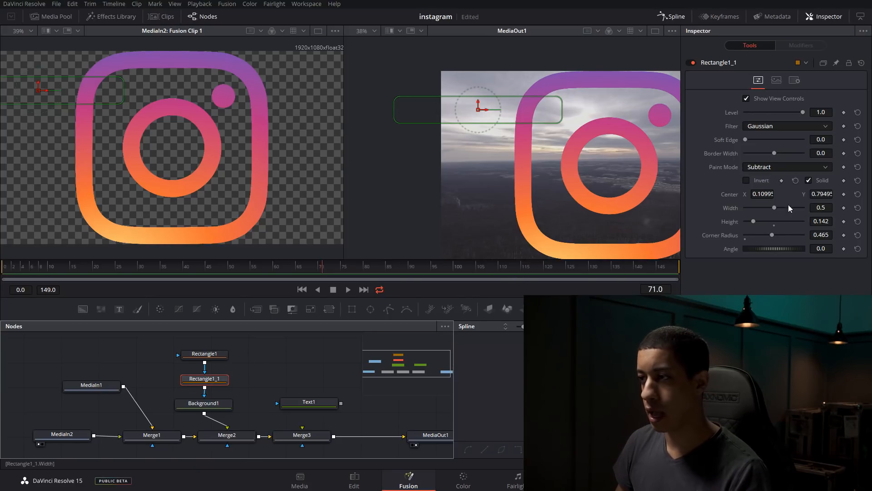
left_click_drag(752, 222, 750, 222)
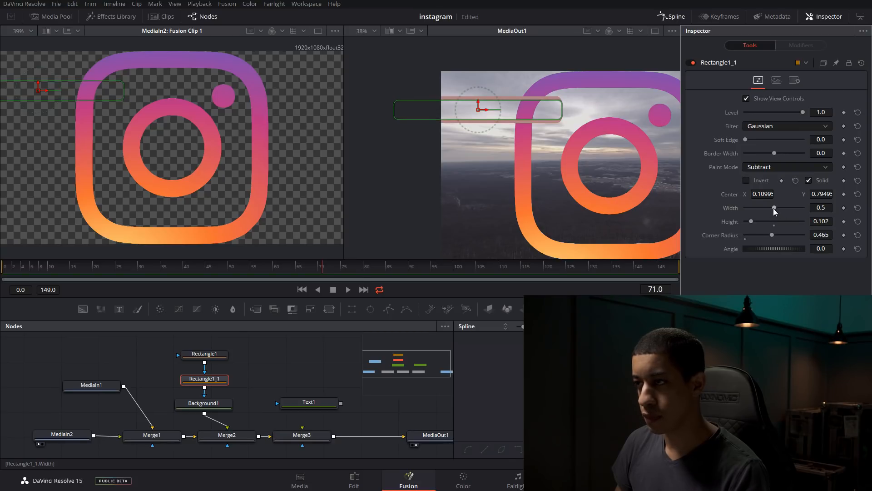
left_click_drag(489, 110, 485, 112)
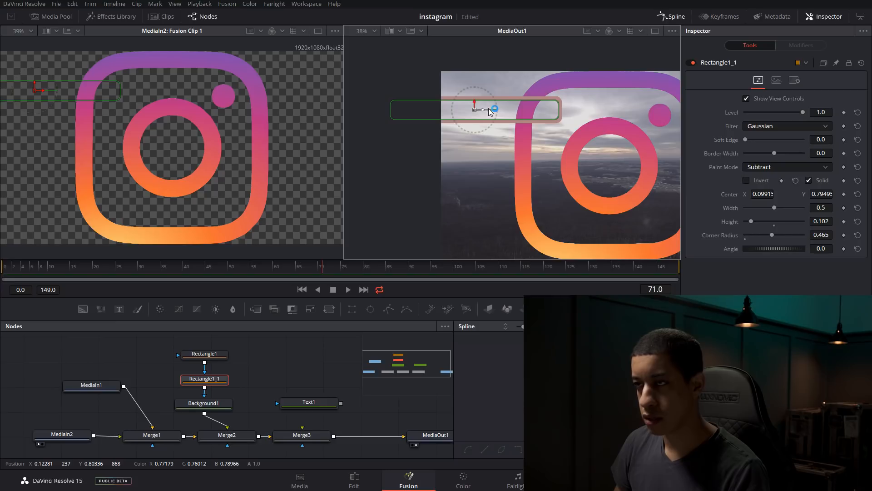
Check the rounded end of the bar outline up close and save the project
scroll(617, 96, "up", 3)
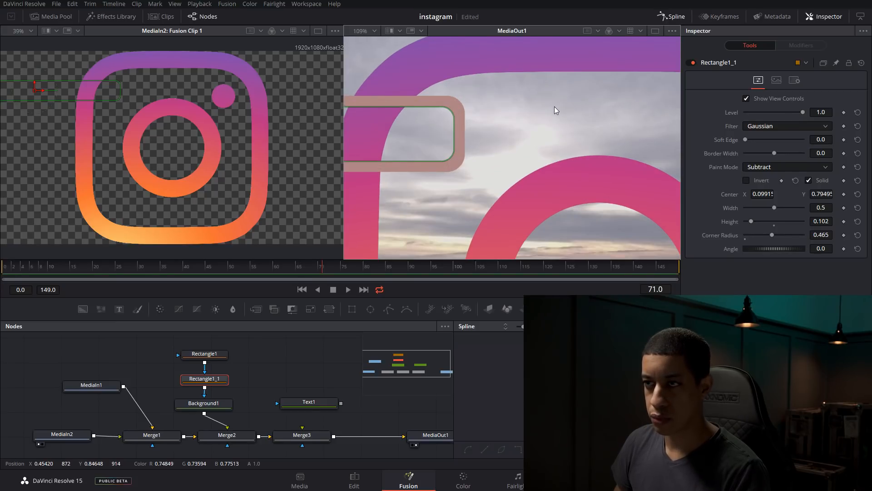
scroll(554, 107, "down", 4)
key("ctrl+s")
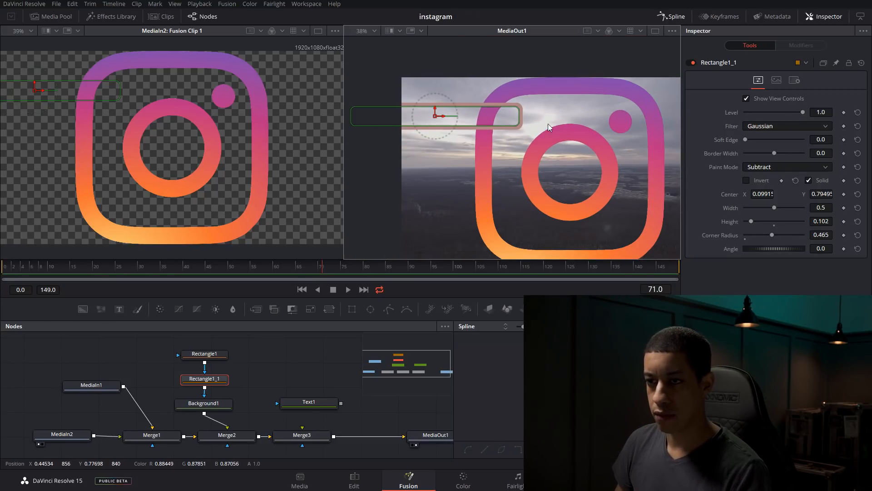
left_click_drag(296, 403, 302, 435)
left_click_drag(495, 235, 475, 118)
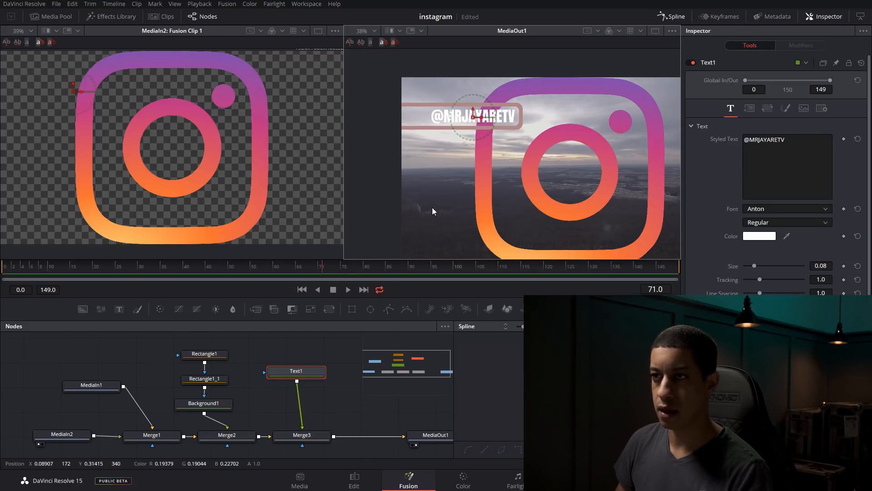
left_click_drag(434, 205, 447, 186)
left_click_drag(443, 152, 470, 160)
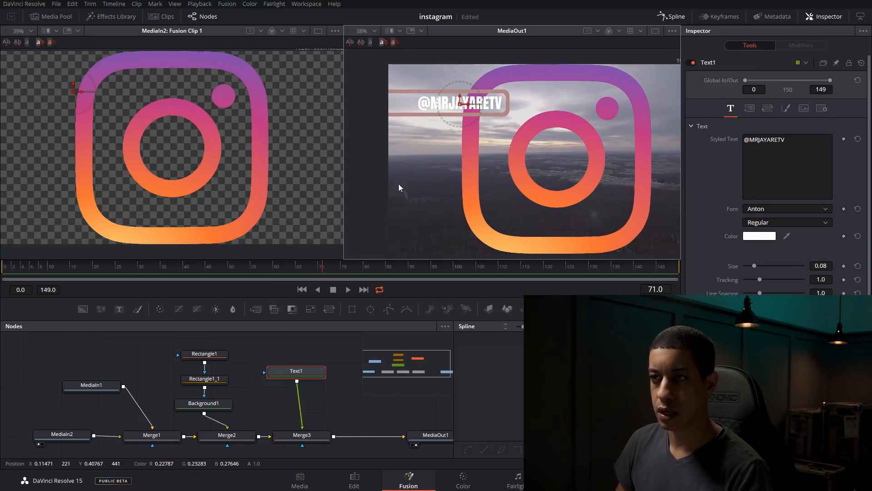
scroll(401, 182, "down", 4)
scroll(401, 182, "up", 5)
scroll(400, 182, "down", 1)
scroll(456, 186, "up", 1)
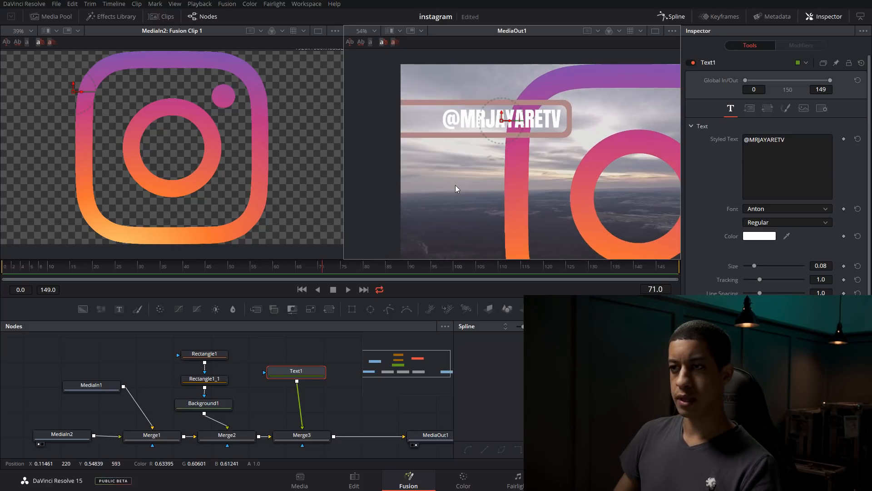
scroll(455, 189, "down", 3)
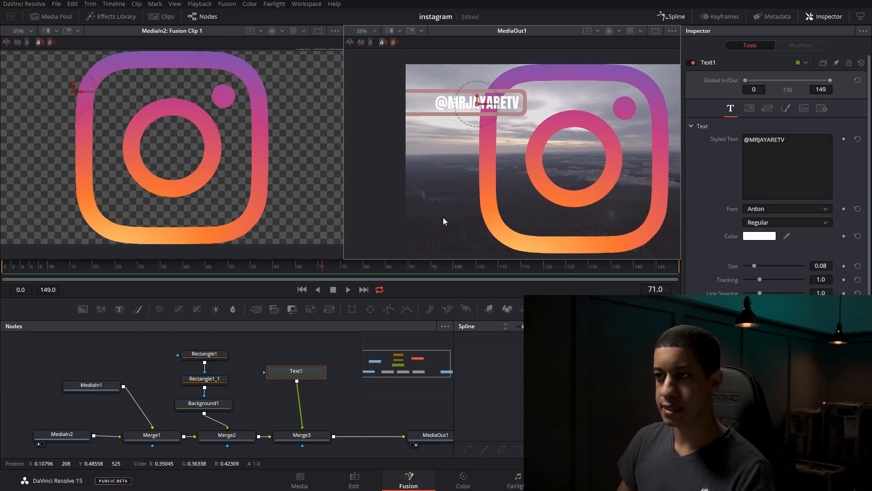
left_click_drag(296, 371, 302, 384)
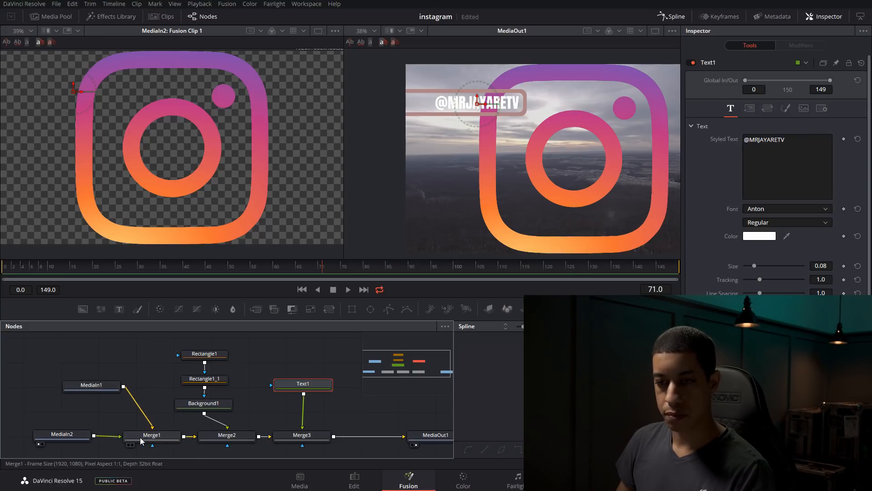
Shrink the Instagram logo by setting the size on Merge1 to 0.08
left_click(70, 437)
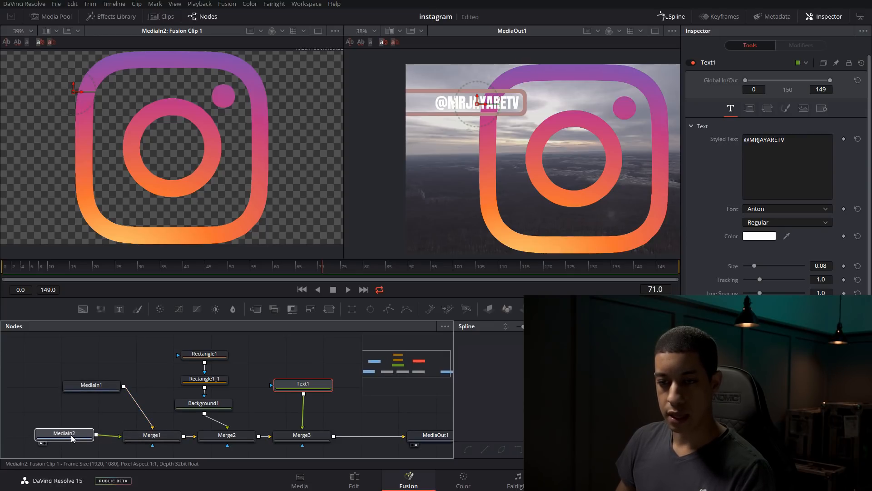
key("1")
key("1")
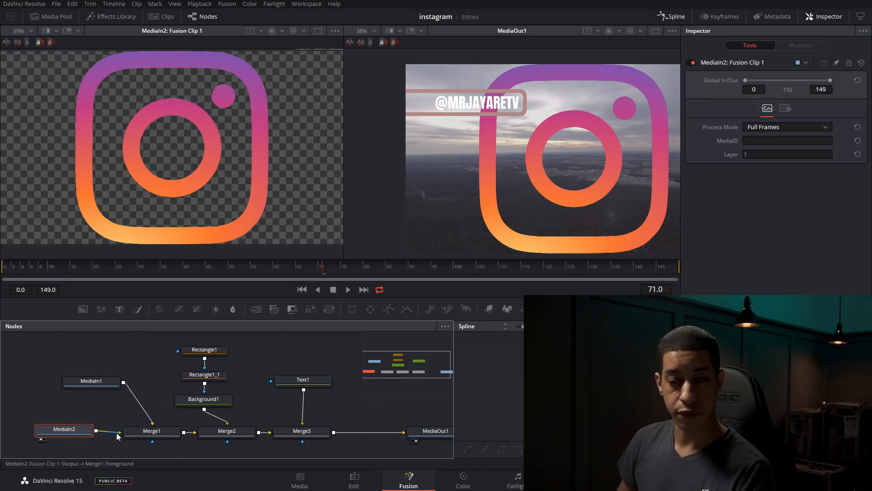
left_click(138, 437)
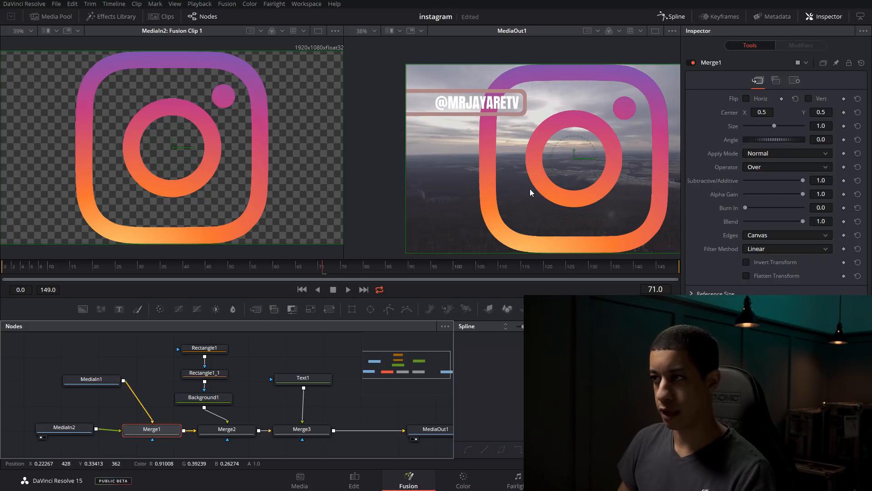
left_click_drag(774, 126, 746, 131)
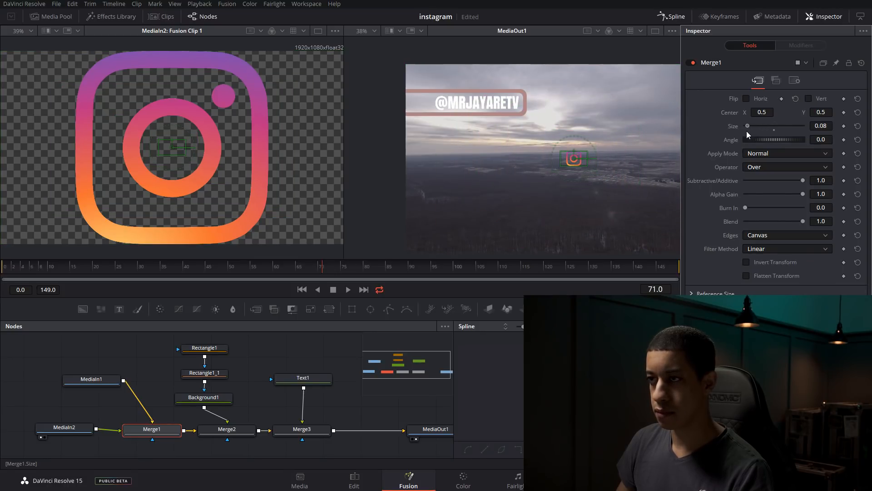
Place the logo inside the bar before the handle text, at Merge1 center X about 0.04 and Y about 0.796
left_click_drag(574, 159, 418, 103)
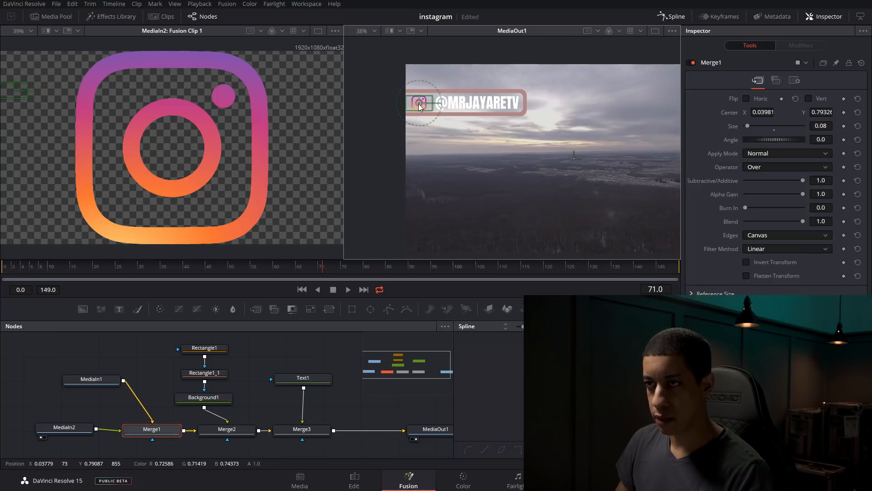
left_click_drag(418, 102, 418, 102)
scroll(418, 103, "up", 5)
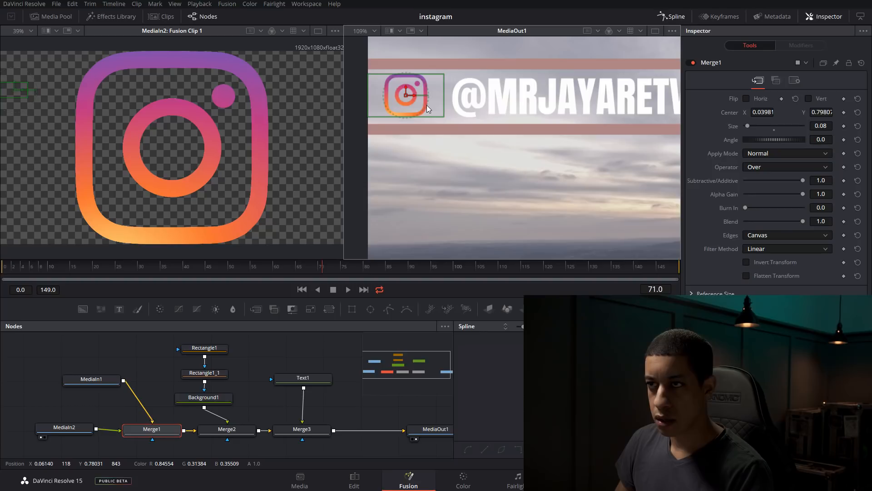
left_click_drag(406, 91, 406, 92)
left_click(319, 364)
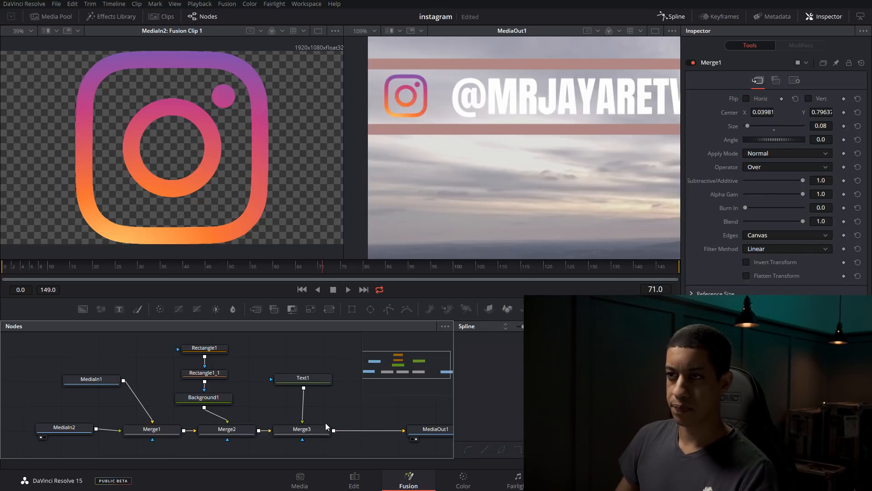
scroll(500, 158, "down", 2)
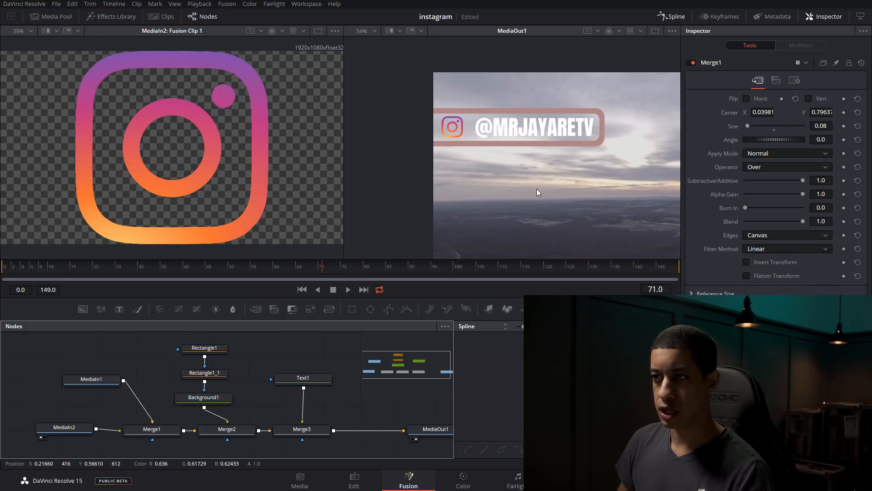
Thin the bar outline by setting Rectangle1_1 to width 0.502, height about 0.126, center X about 0.104 and center Y about 0.796
left_click(204, 373)
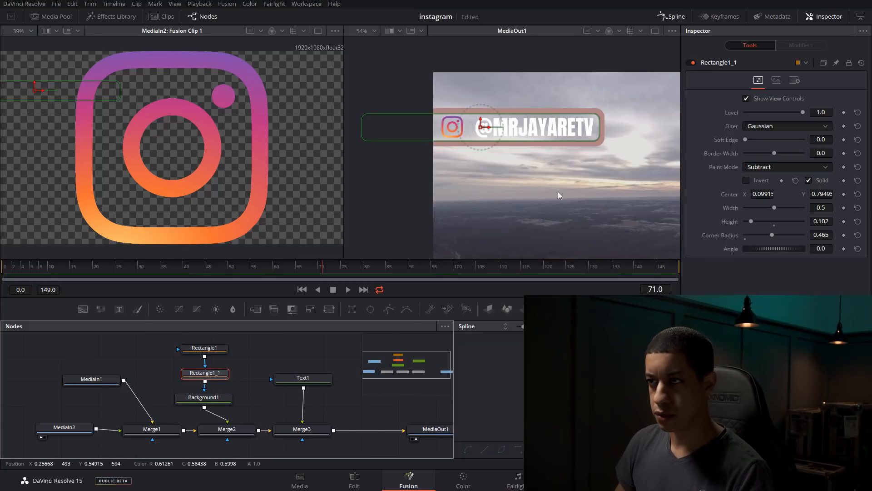
scroll(583, 121, "up", 2)
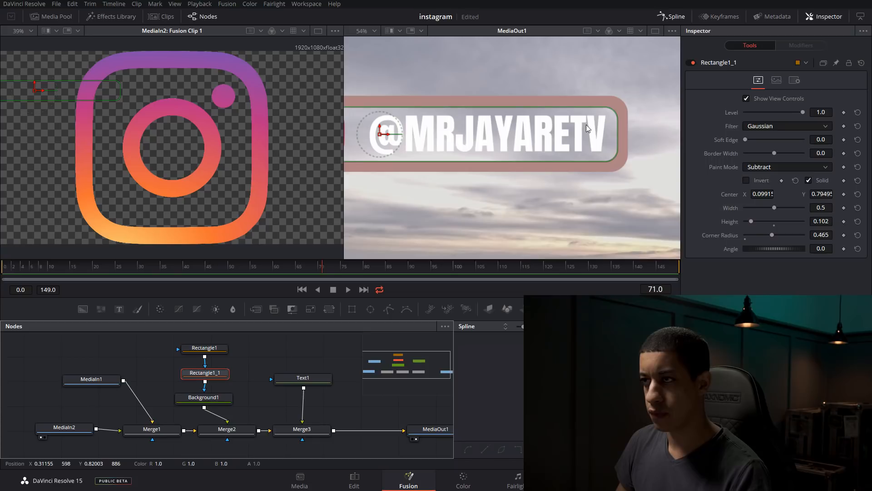
left_click_drag(751, 220, 782, 223)
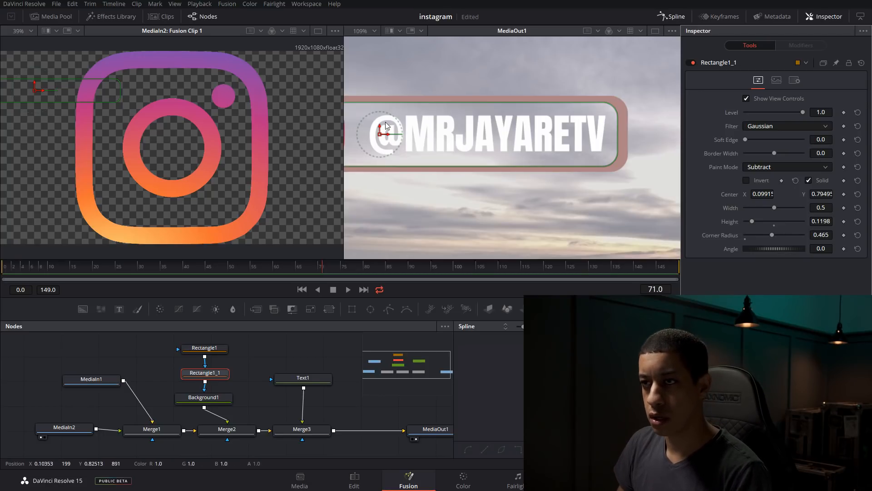
left_click_drag(382, 134, 394, 139)
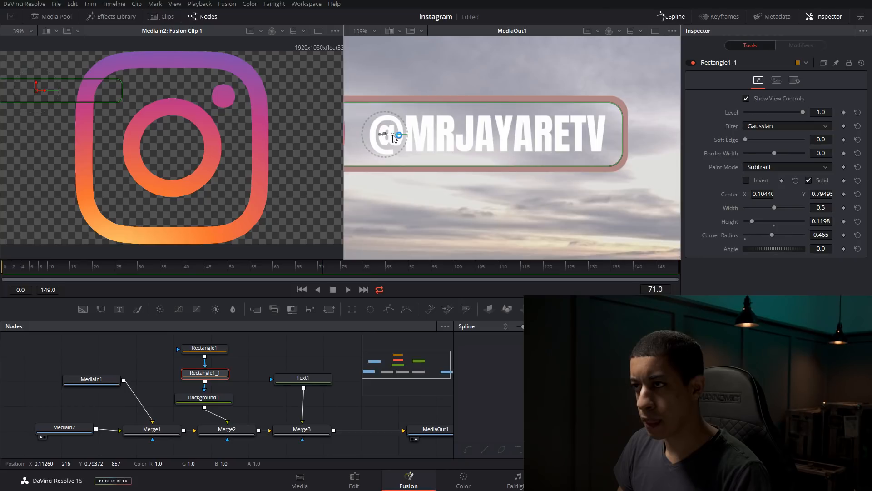
left_click_drag(752, 222, 759, 221)
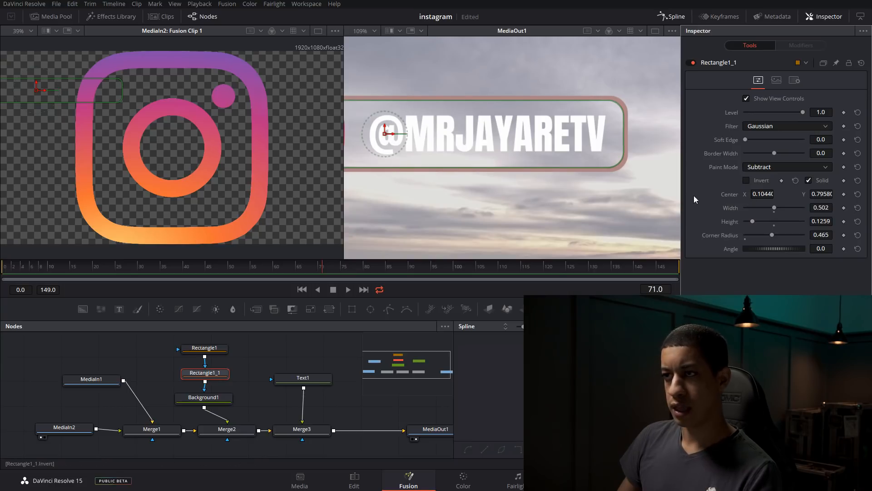
scroll(484, 185, "down", 2)
scroll(484, 184, "down", 3)
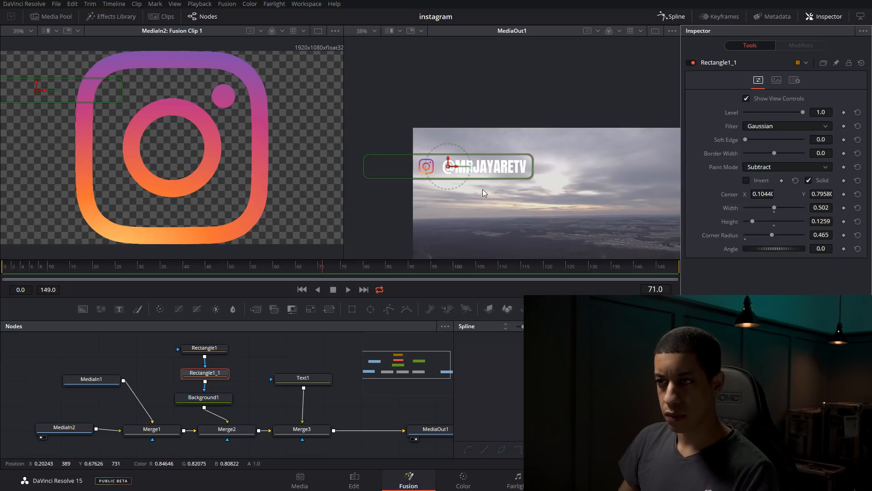
Fit the whole frame in the MediaOut1 viewer and check the overlay on the Edit page before returning to Fusion
scroll(498, 181, "up", 1)
scroll(498, 182, "up", 1)
left_click(374, 31)
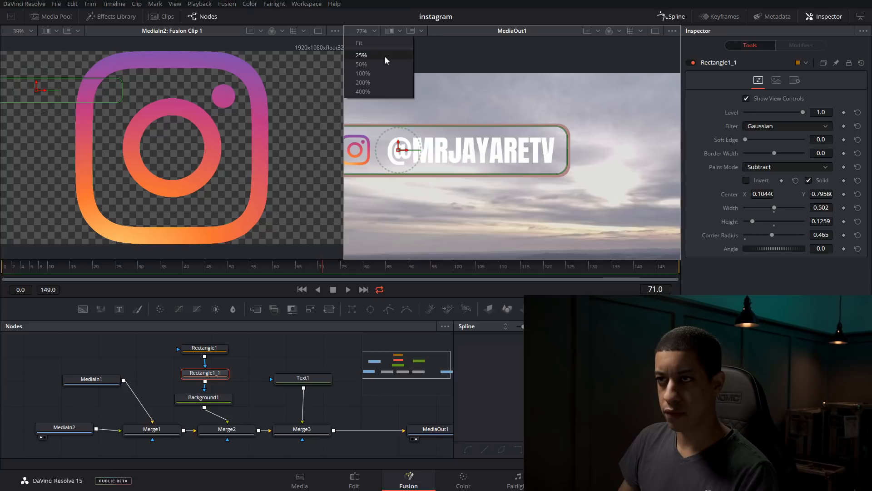
left_click(384, 46)
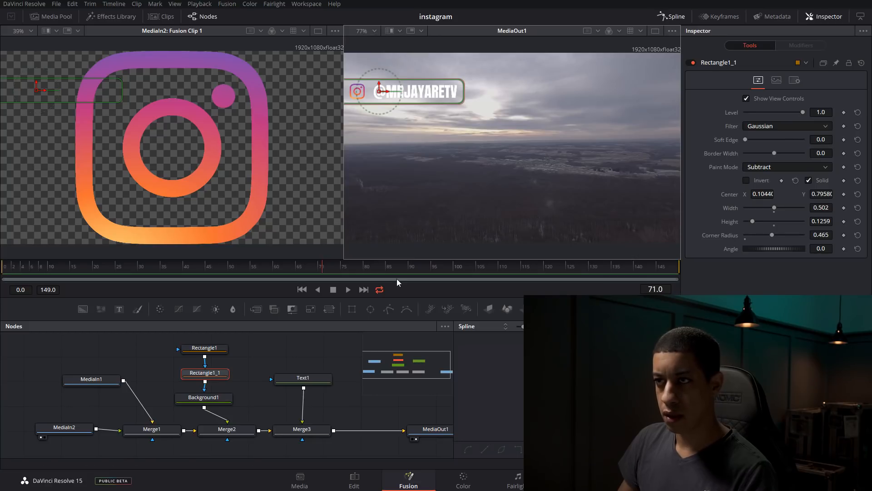
left_click(355, 477)
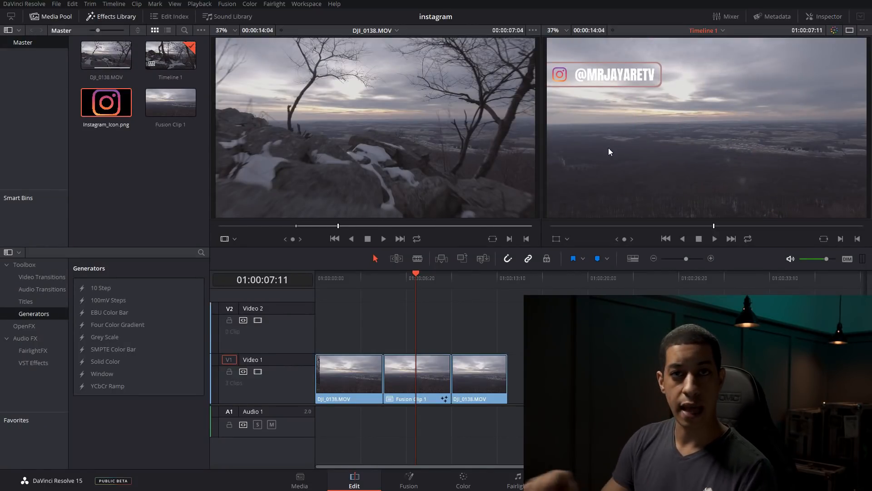
left_click(423, 478)
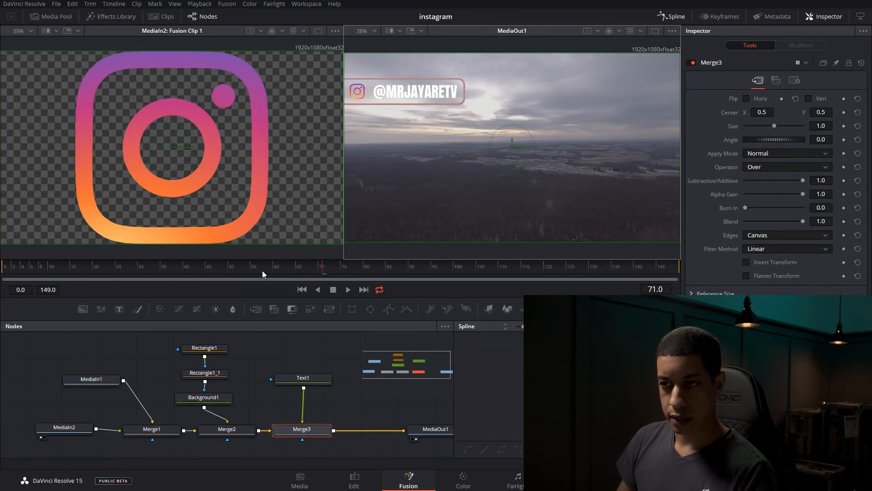
Go to frame 1 and move the two rectangle nodes and Background1 up to make room above Merge2
left_click_drag(313, 271, 9, 272)
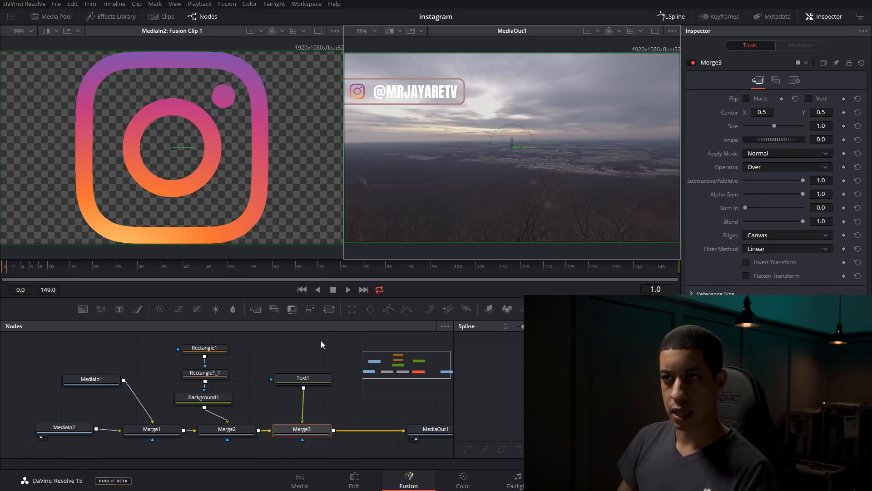
left_click_drag(244, 349, 221, 373)
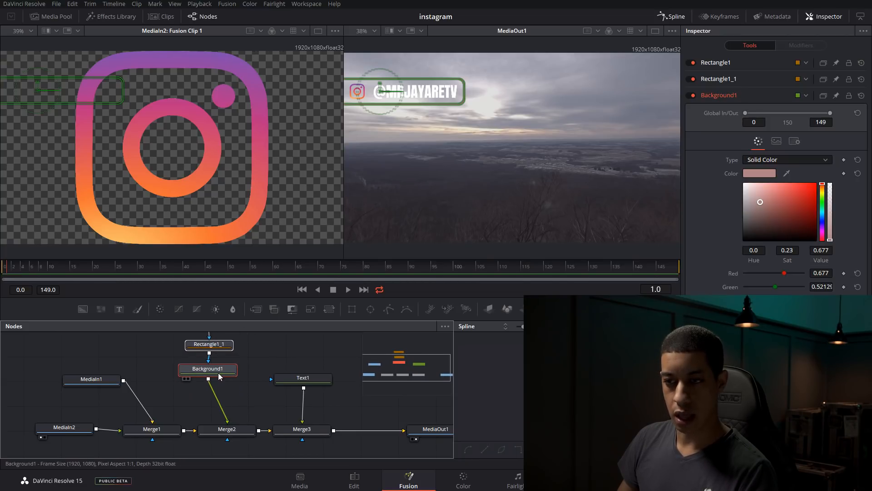
left_click(242, 433)
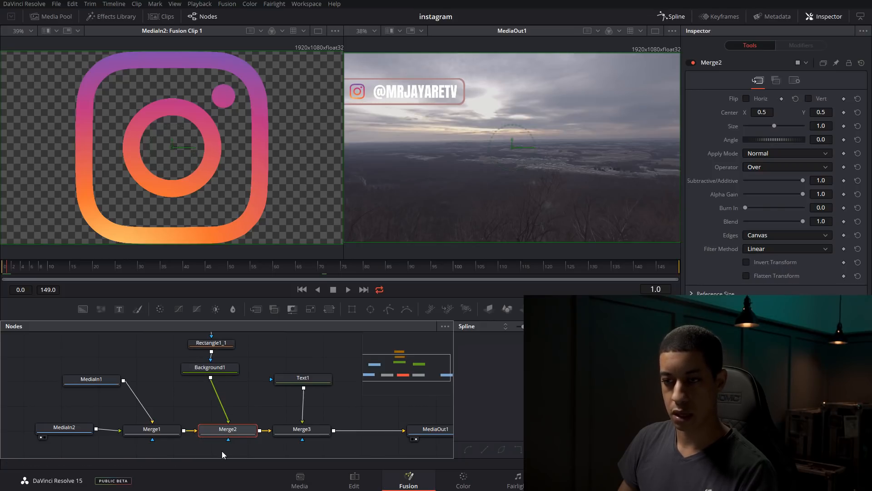
left_click_drag(238, 438, 235, 439)
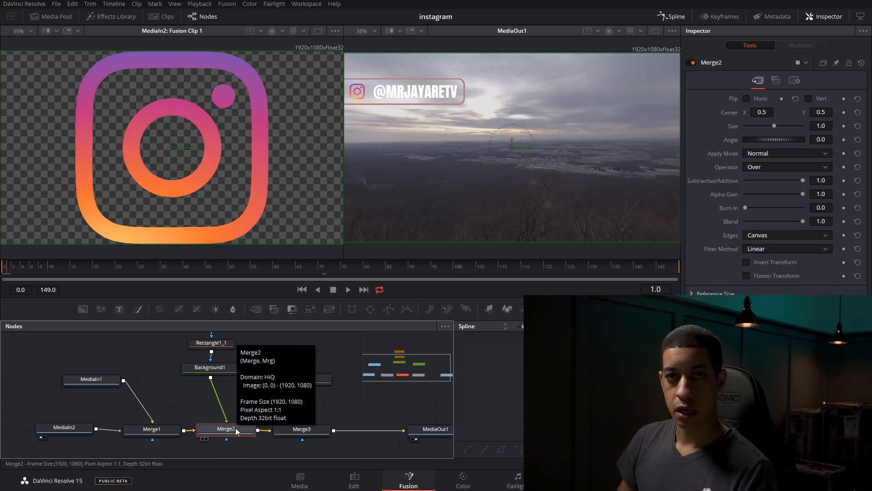
Add a Mask Paint tool as the mask of Merge2 and place its node below Merge2
key("shift+space")
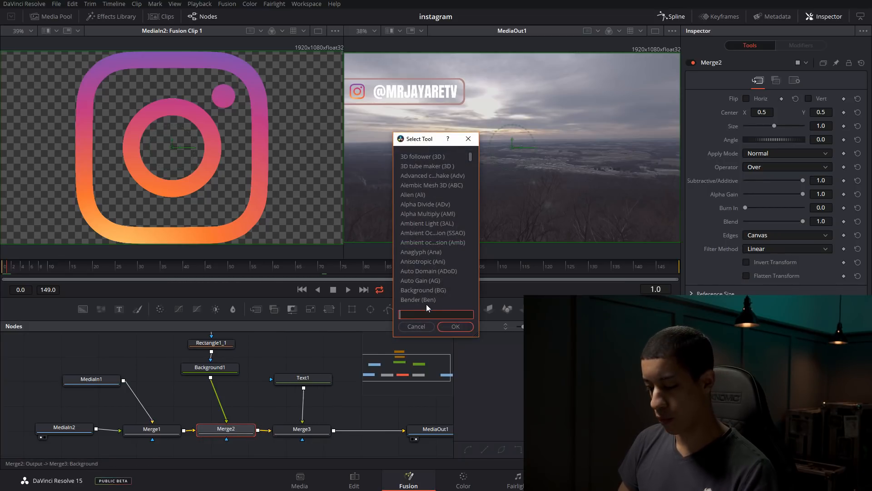
type("pain")
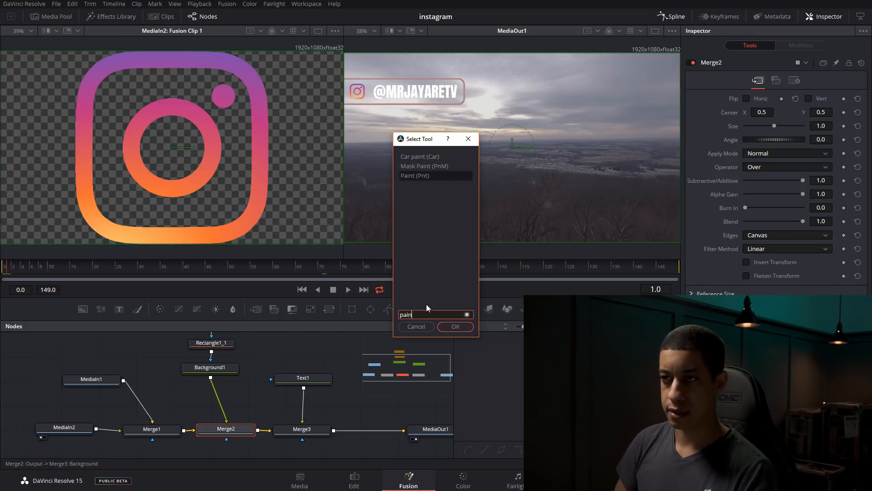
key("Up")
key("Return")
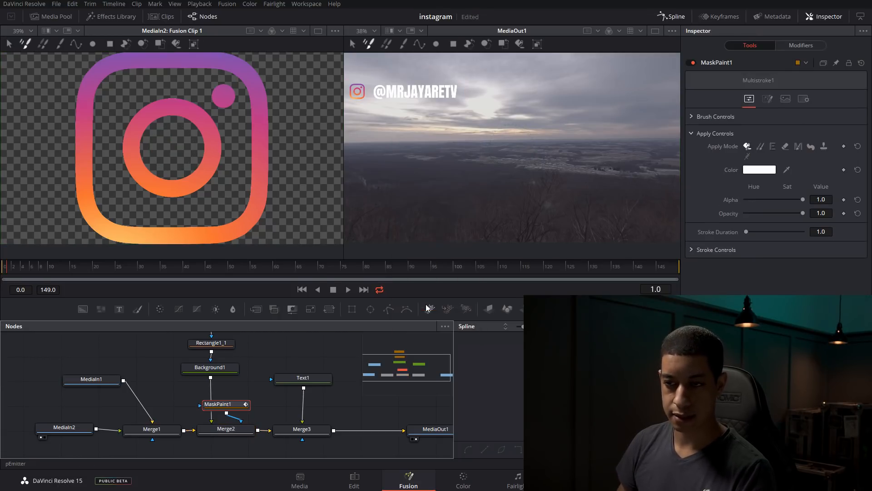
left_click_drag(230, 407, 232, 453)
Reposition the node graph view and show the Background1 bar outline in the second viewer
left_click_drag(250, 394, 258, 362)
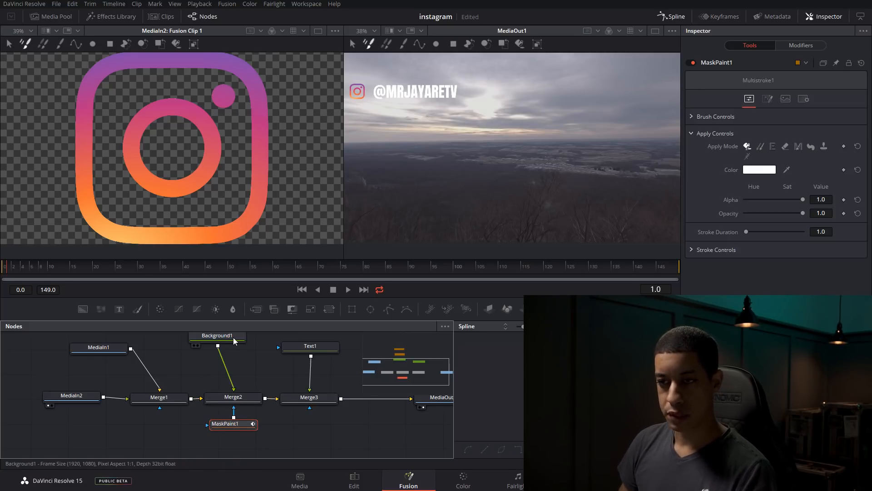
left_click_drag(250, 357, 257, 365)
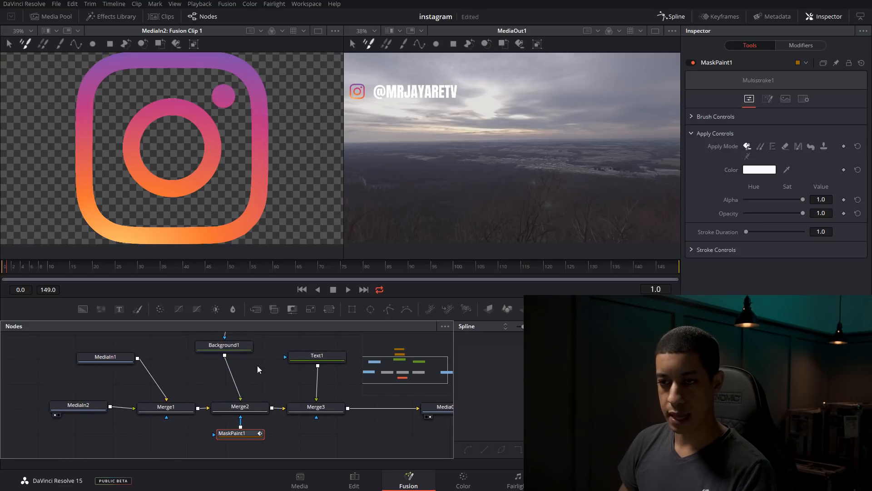
left_click(236, 348)
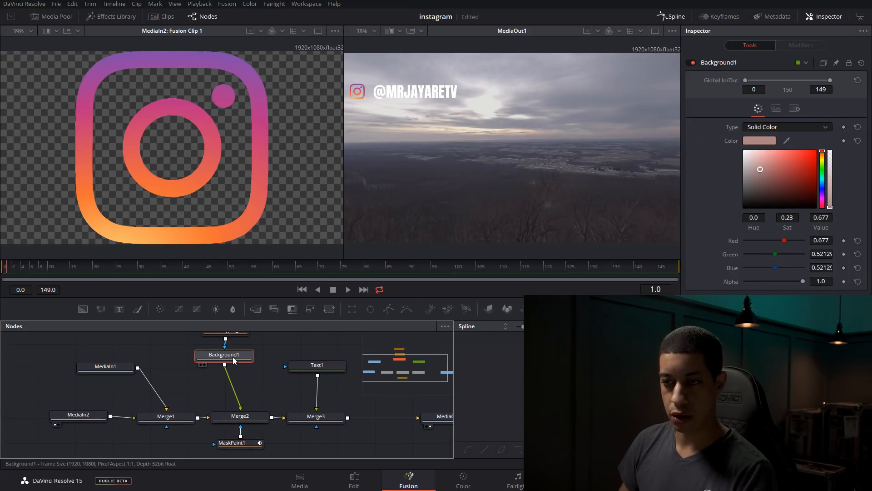
key("2")
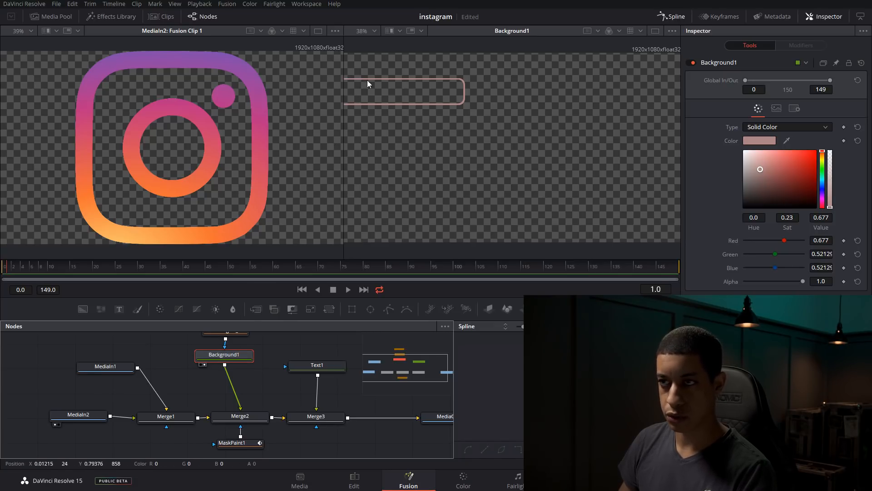
scroll(254, 406, "down", 1)
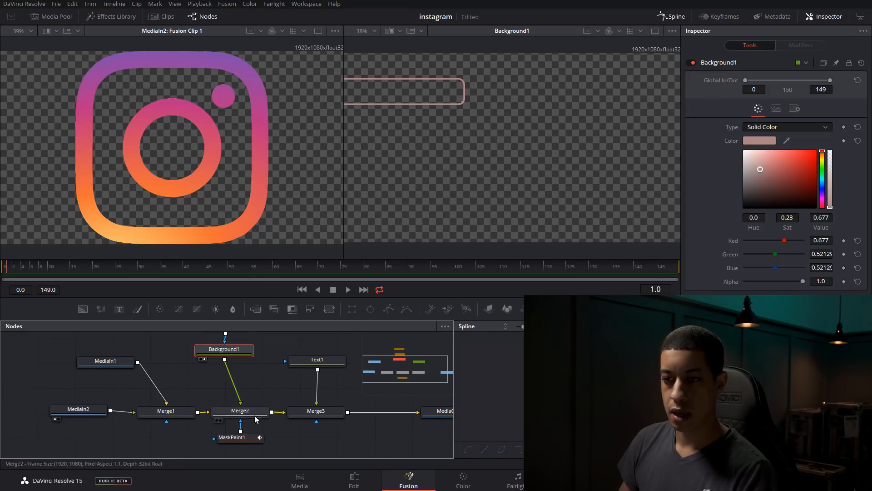
On MaskPaint1, draw a closed polyline stroke tracing the bar outline, starting and ending just outside the frame edge
left_click(240, 434)
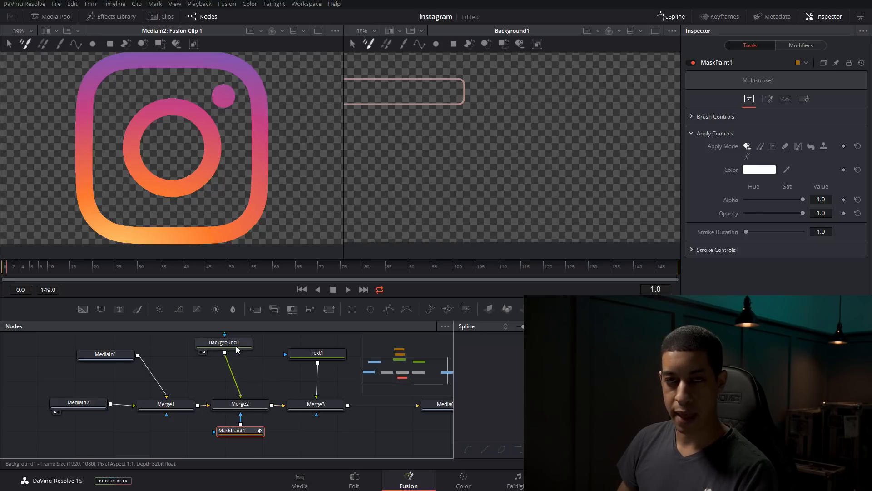
mouse_move(236, 348)
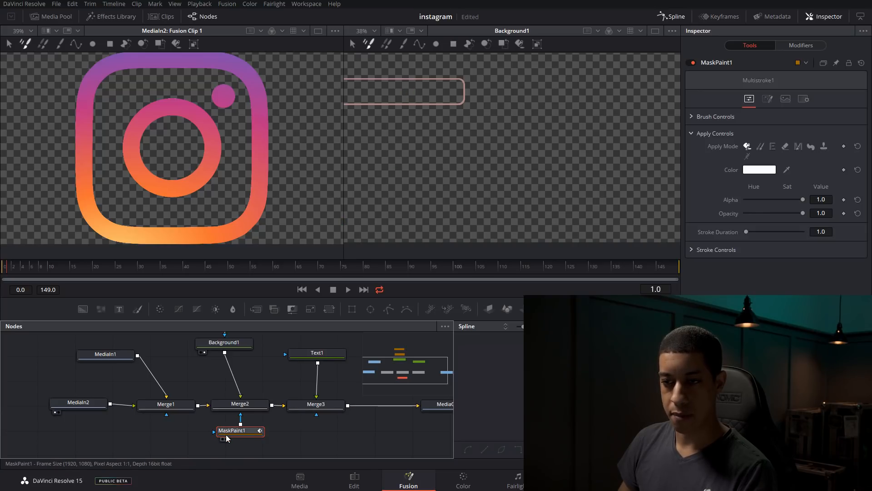
left_click(419, 43)
left_click_drag(416, 137, 467, 150)
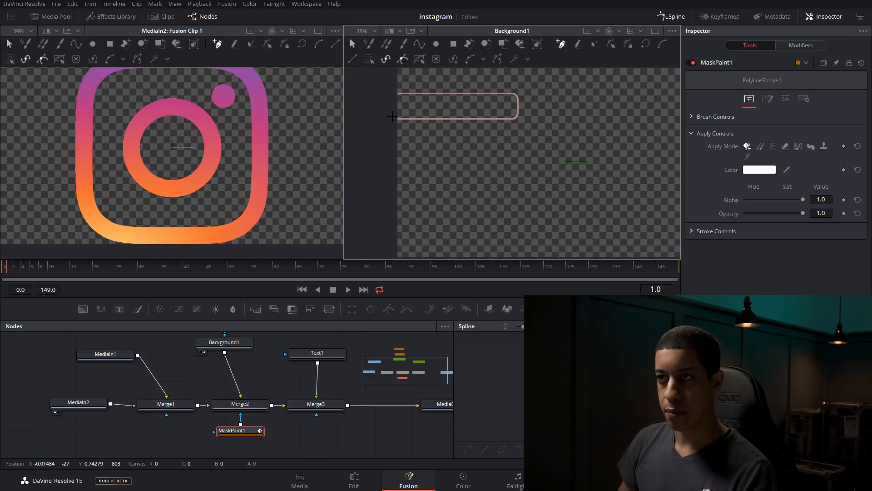
left_click_drag(447, 157, 481, 179)
left_click_drag(424, 142, 458, 141)
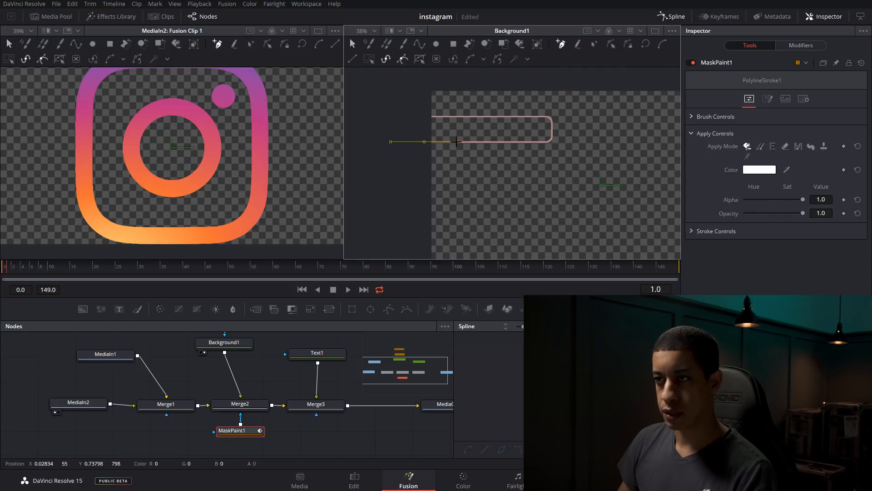
left_click(521, 142)
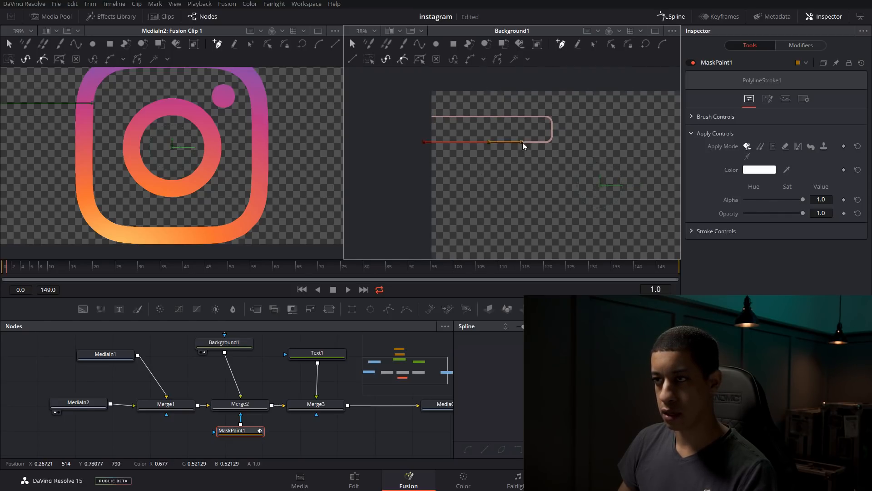
left_click(549, 117)
left_click_drag(431, 117, 414, 119)
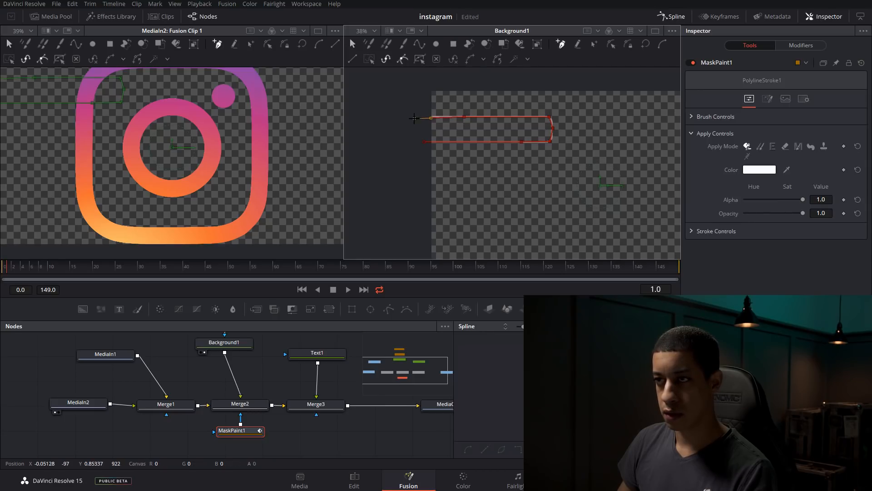
left_click(650, 45)
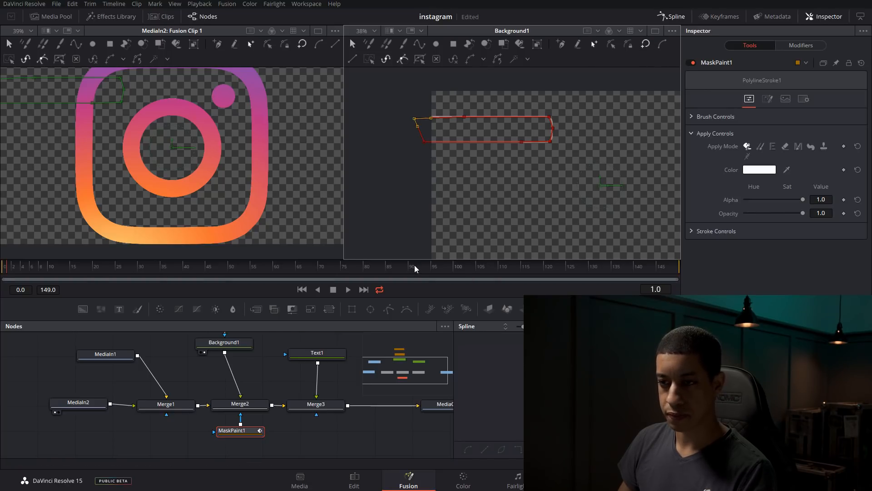
Show MediaOut1 in the second viewer and expand the Stroke Controls of MaskPaint1
left_click(442, 404)
key("2")
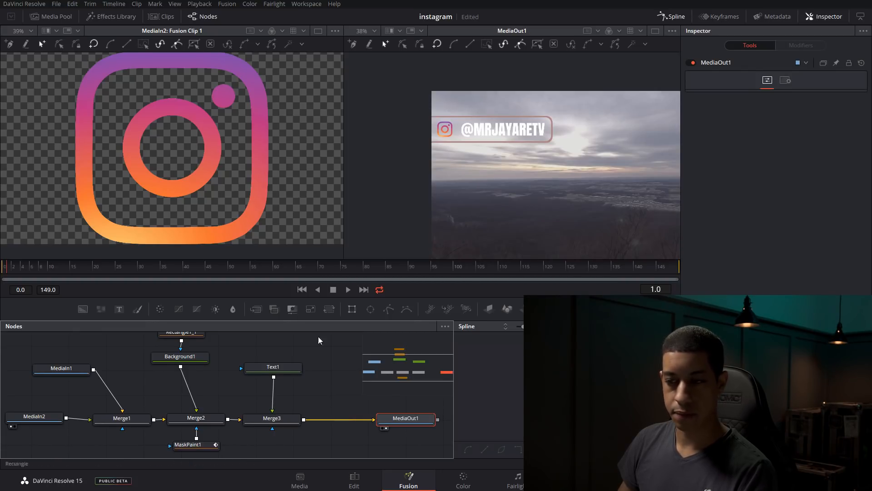
left_click_drag(255, 436, 277, 393)
left_click(223, 403)
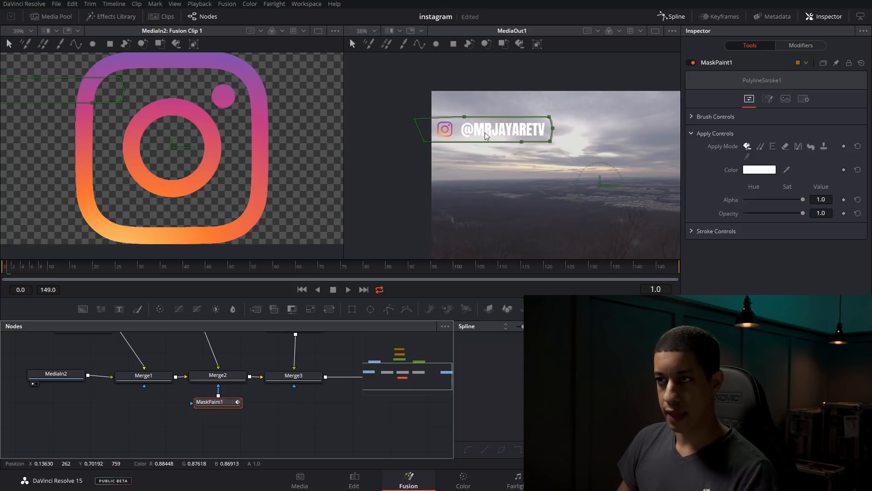
left_click(693, 230)
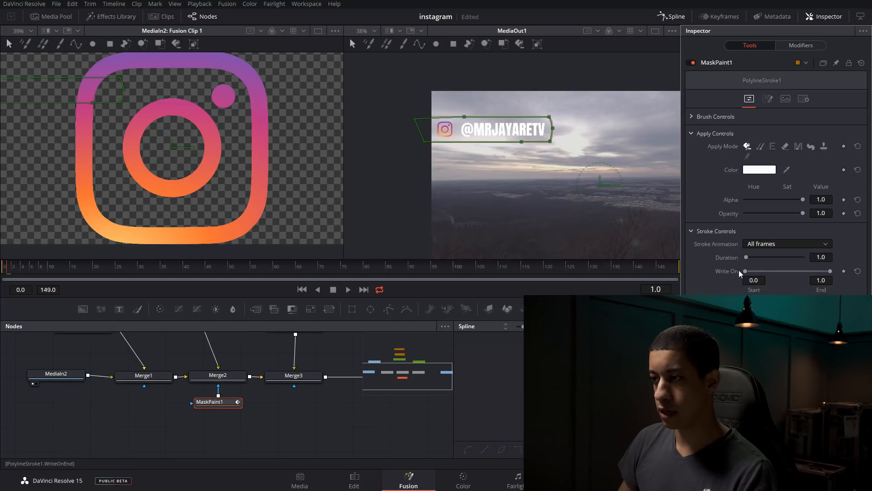
Try lowering the stroke's Write On end to 0.96, then return it to 1.0
left_click_drag(831, 271, 827, 271)
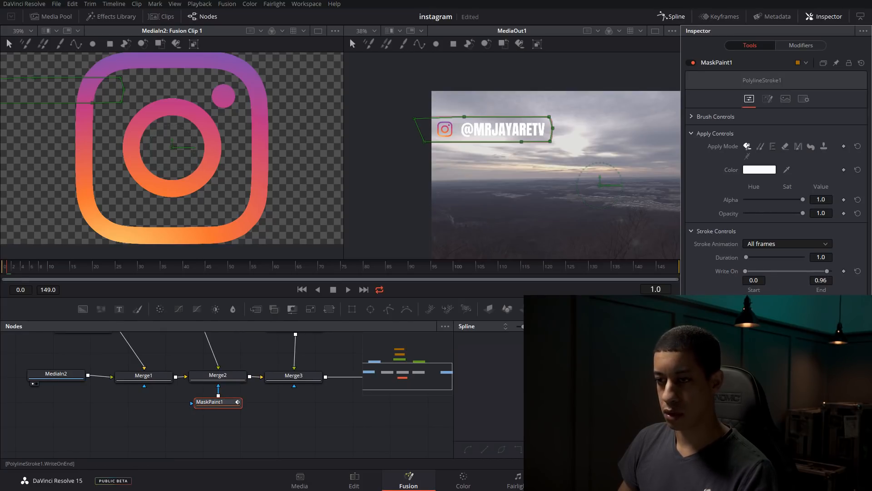
left_click(301, 414)
mouse_move(827, 271)
left_mouse_down()
mouse_move(740, 270)
mouse_move(844, 269)
left_mouse_up()
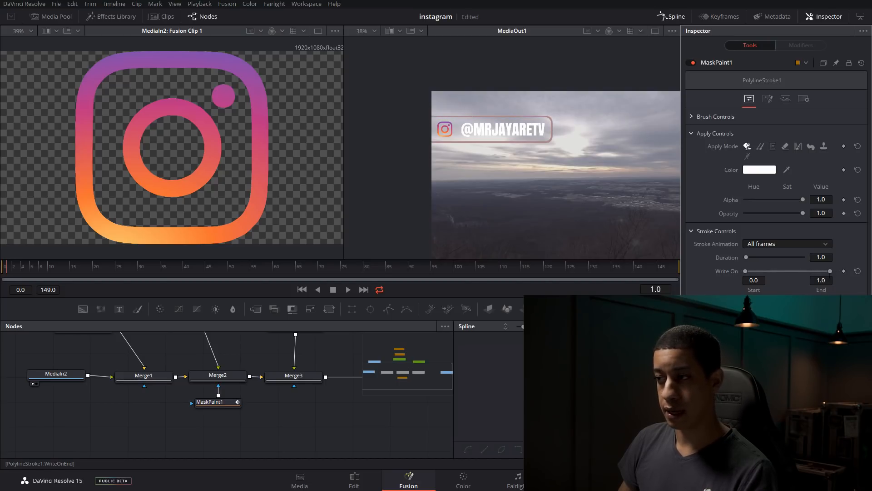
left_click_drag(829, 275, 839, 275)
left_click(334, 427)
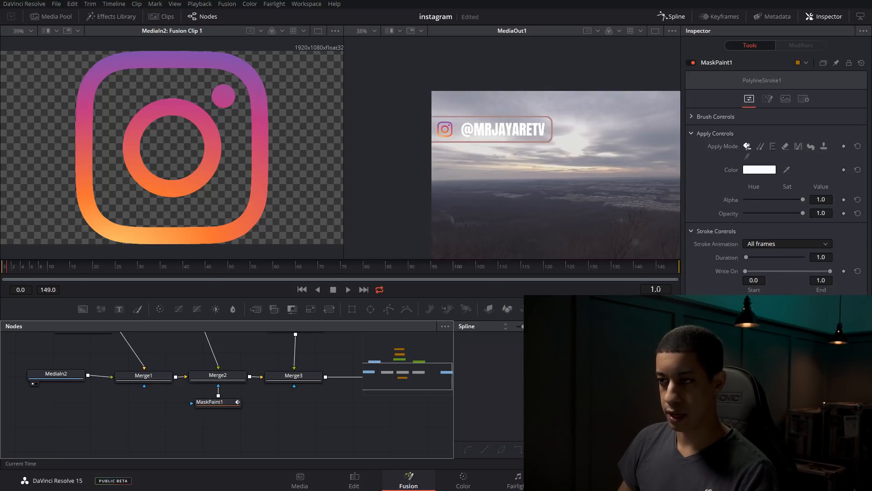
Keyframe Write On for the MaskPaint1 stroke at frame 1 with the end value at 0.0
left_click(217, 403)
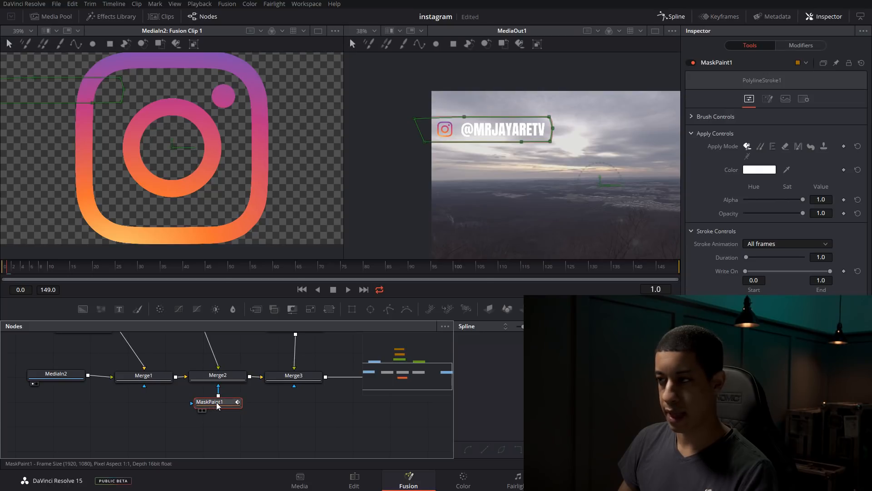
left_click(845, 271)
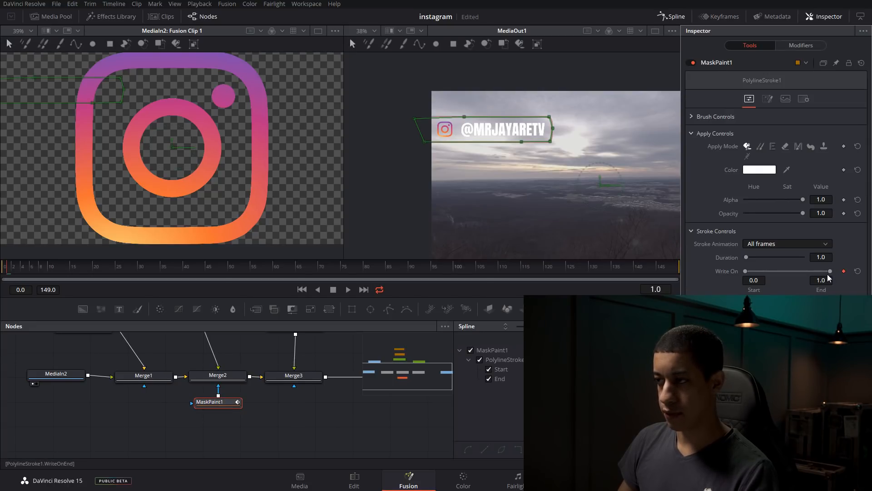
left_click_drag(824, 275, 750, 280)
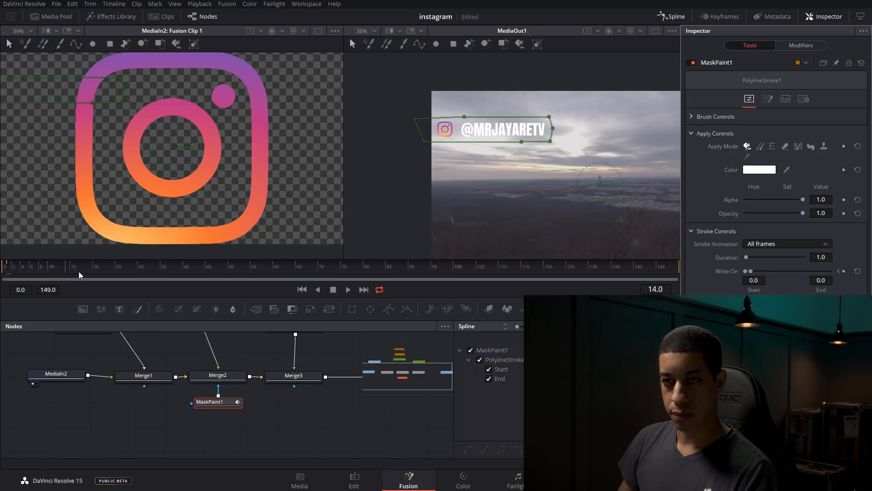
Go to frame 17 and set the stroke's Write On end to 1.0 as a second keyframe
left_click_drag(87, 271, 82, 270)
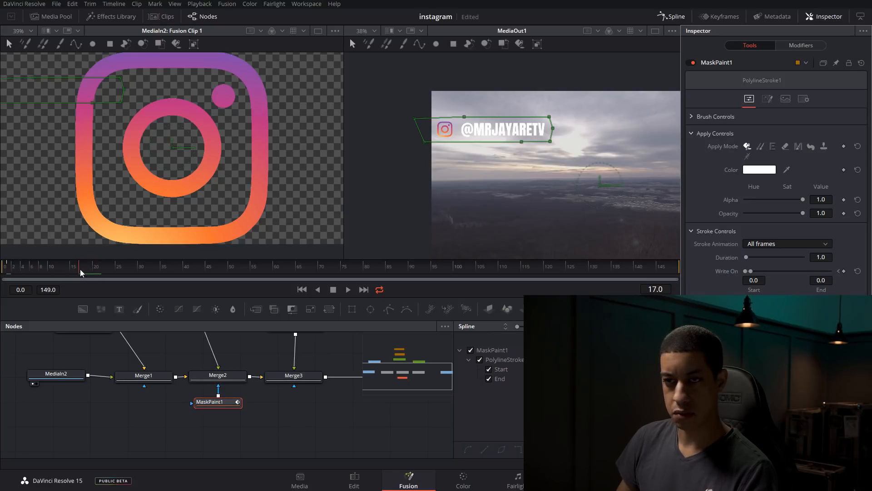
left_click_drag(752, 271, 709, 271)
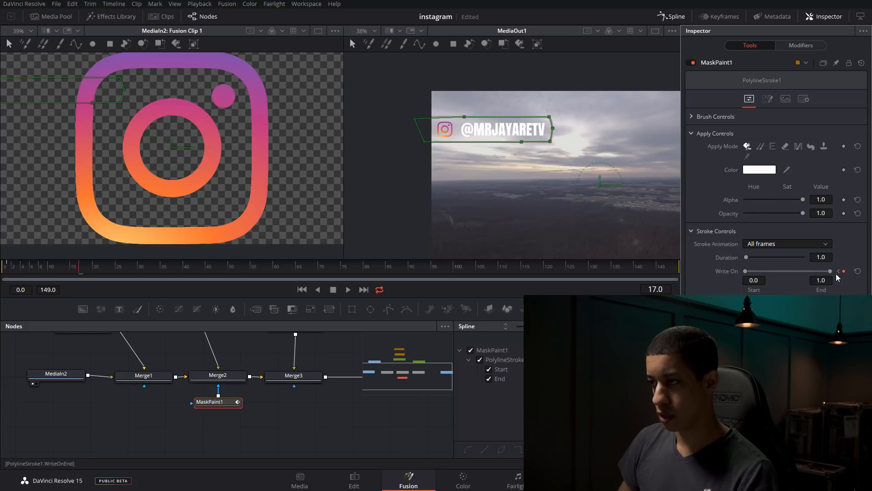
left_click_drag(820, 273, 868, 271)
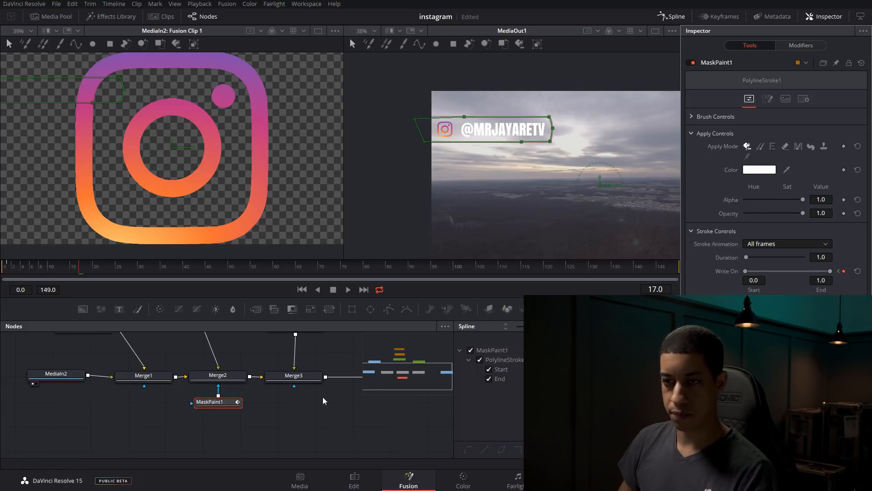
Deselect the mask node and play the clip from the start to check the outline's write-on animation
left_click_drag(68, 270, 8, 270)
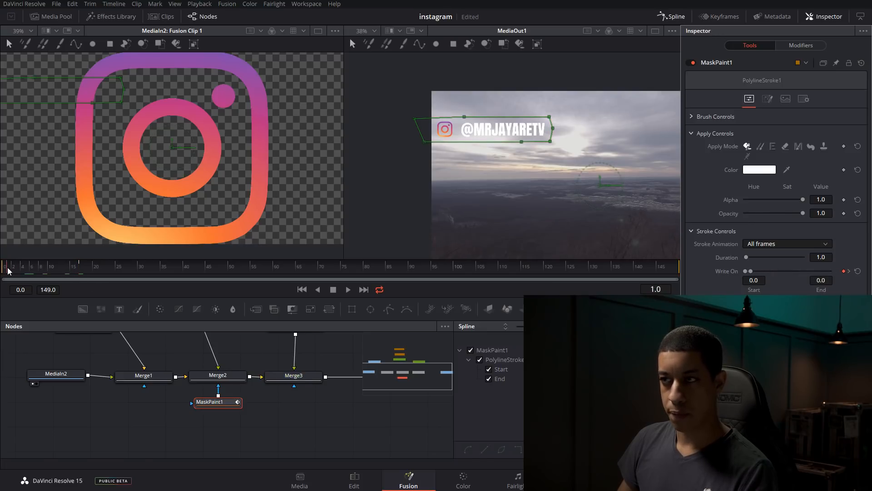
left_click(323, 448)
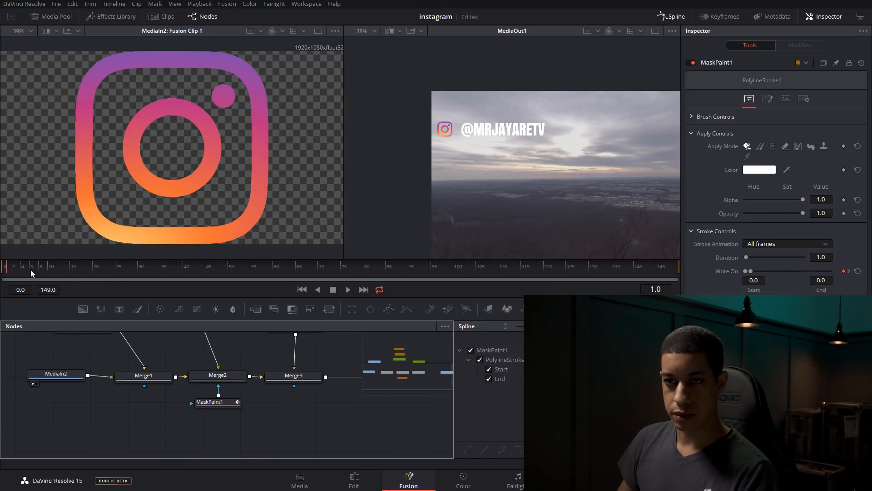
left_click(6, 271)
mouse_move(5, 272)
left_mouse_down()
mouse_move(108, 285)
mouse_move(1, 274)
left_mouse_up()
left_click(348, 292)
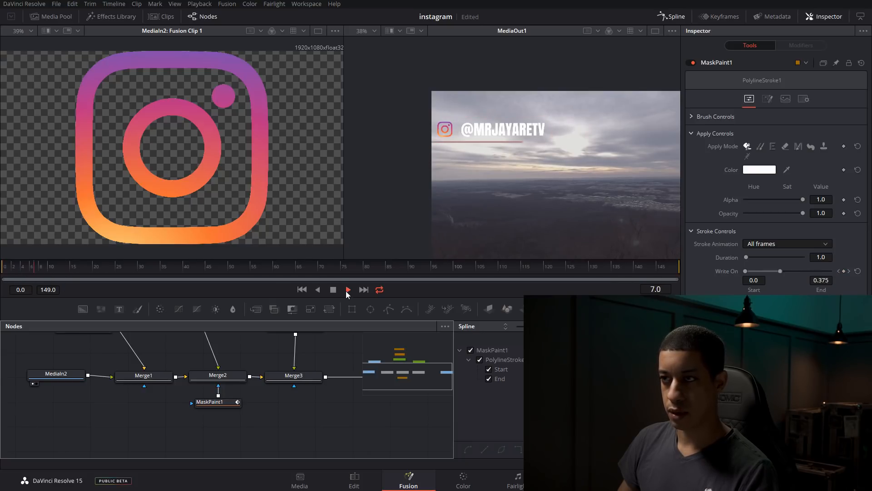
key("space")
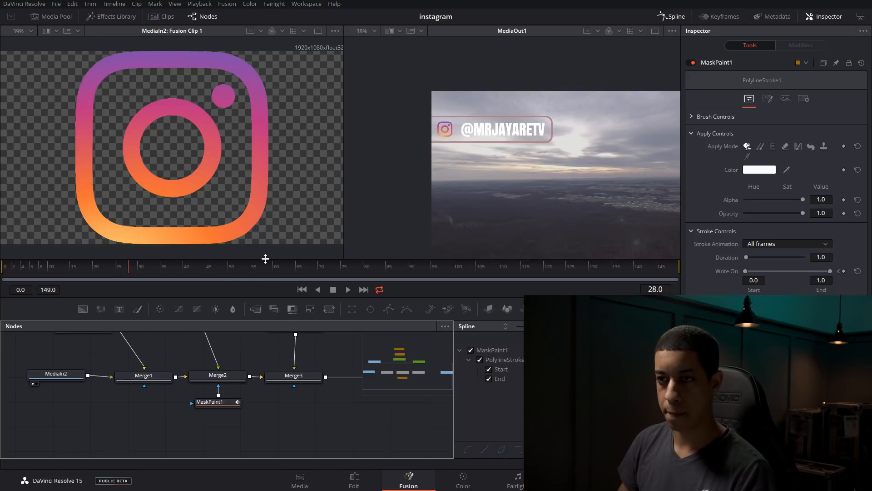
Keyframe Write On end at 1.0 on frame 135, then lower it to its minimum on frame 148
left_click_drag(258, 266, 632, 275)
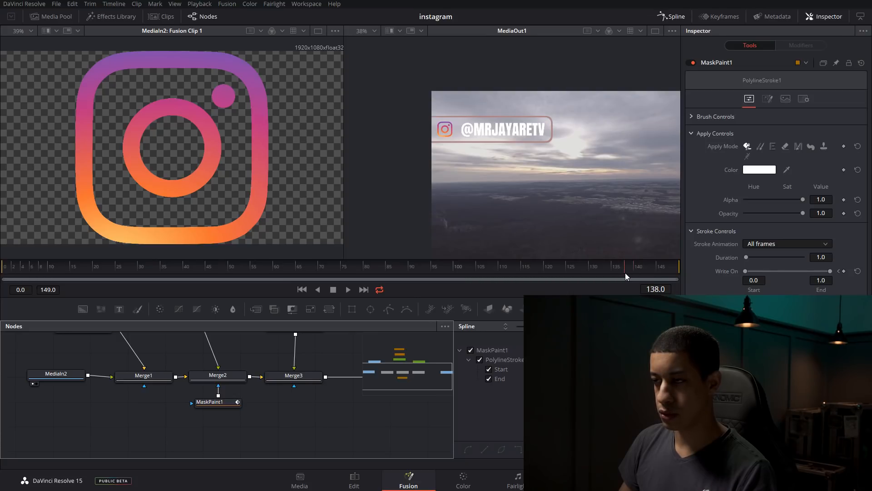
left_click_drag(625, 272, 615, 273)
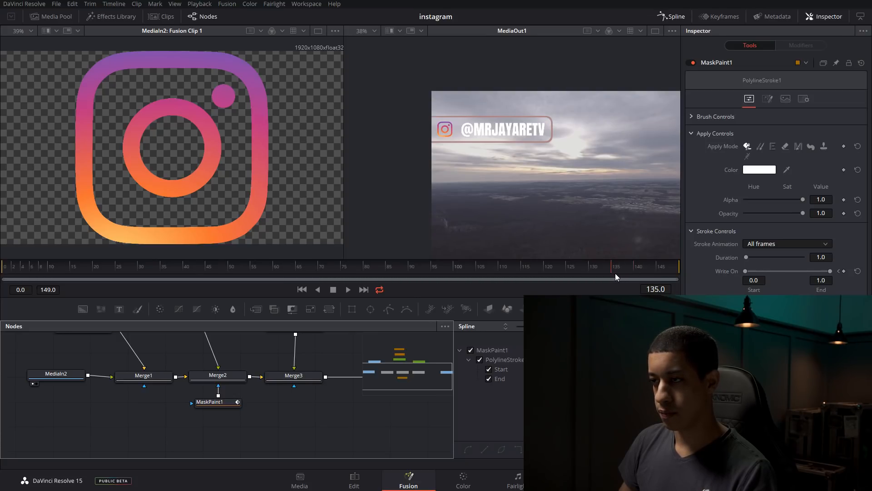
left_click(844, 272)
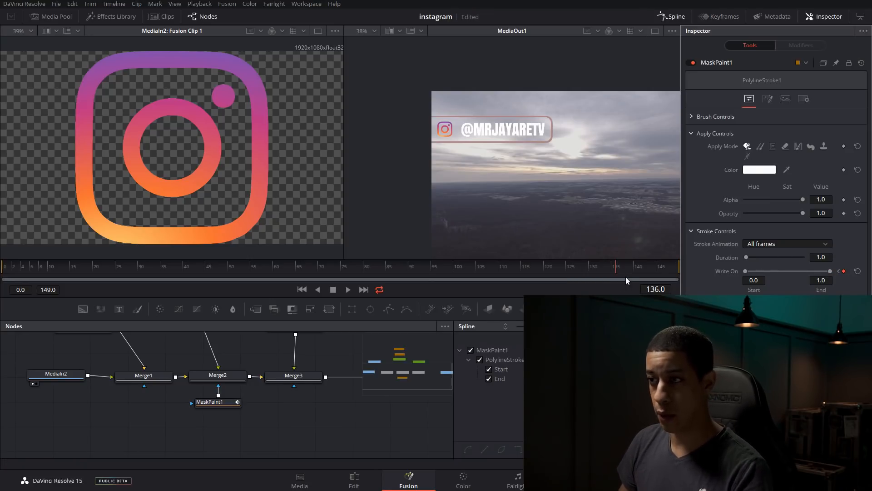
left_click(659, 273)
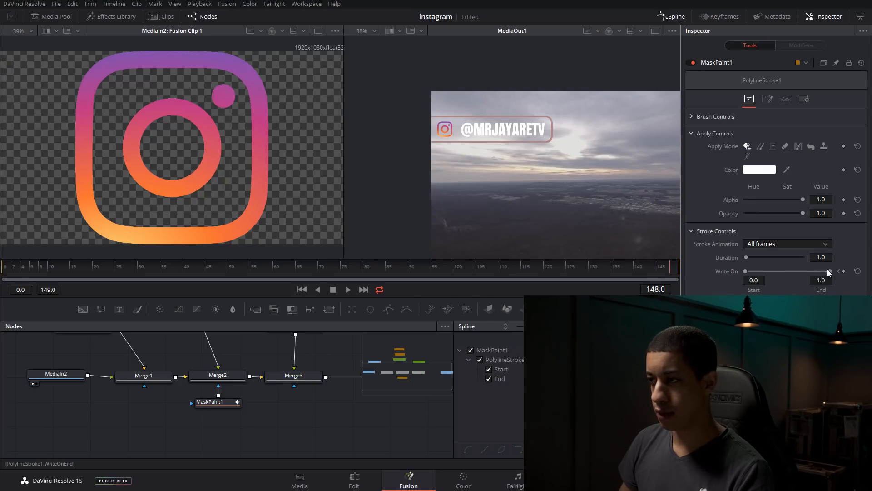
left_click_drag(830, 272, 743, 271)
Play the clip from frame 118 to check the outline's write-off and the loop back to the start
left_click(537, 270)
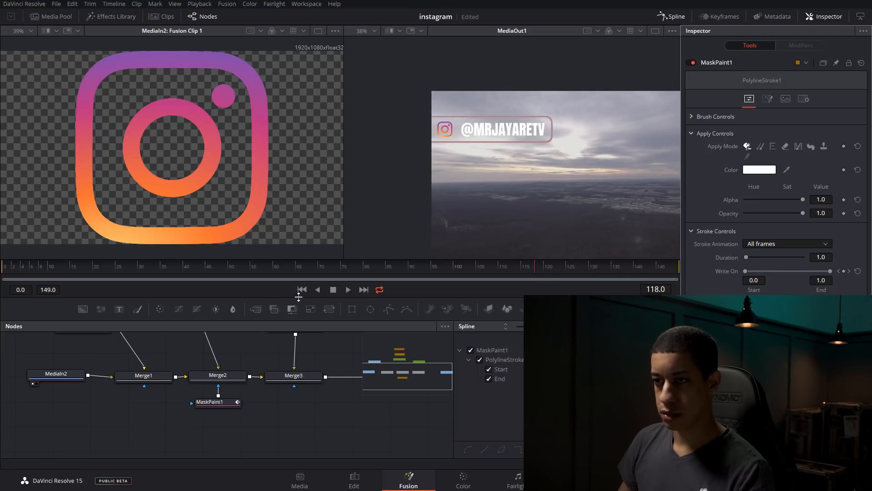
left_click(347, 289)
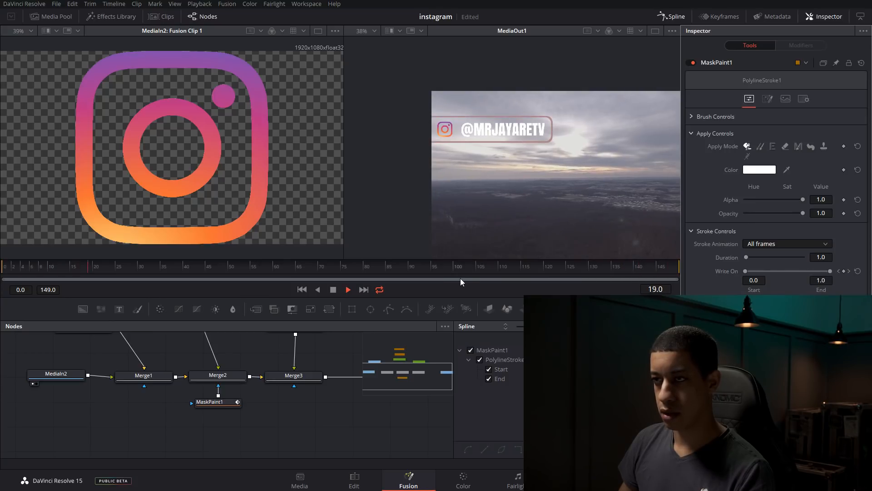
left_click(563, 265)
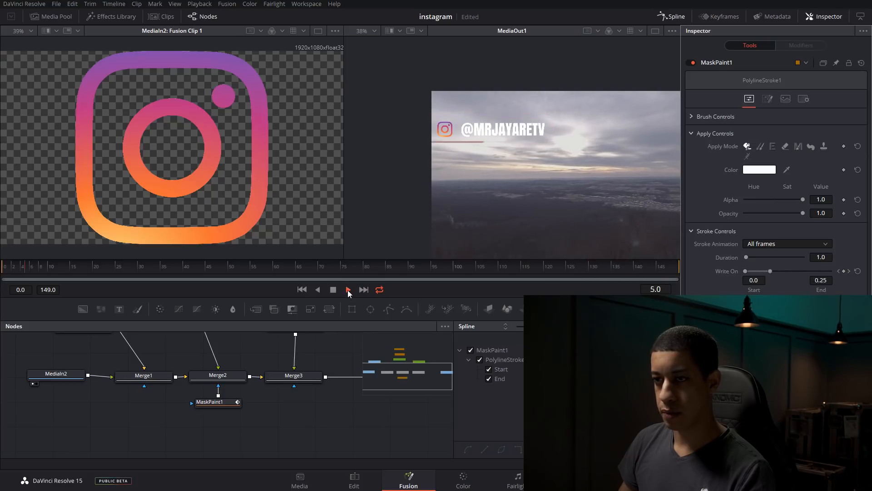
Stop playback and fit the mask stroke's curves in the Spline editor to examine the Write On keyframes
left_click(333, 290)
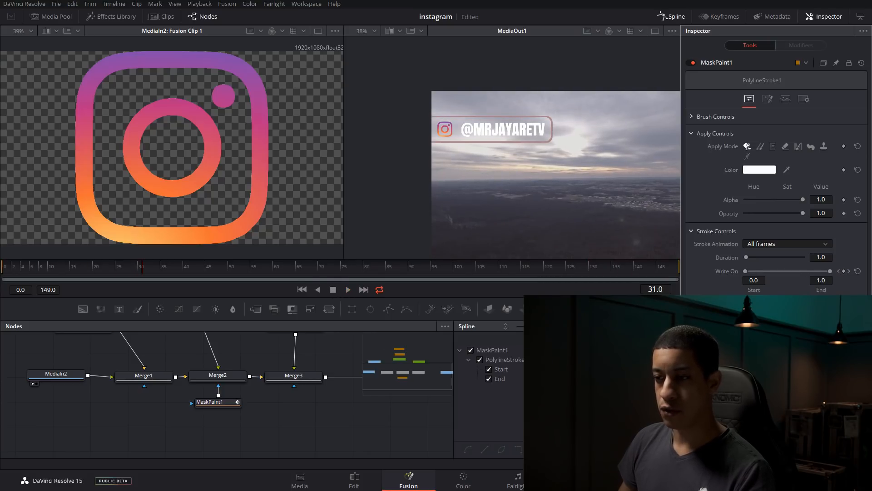
left_click(672, 17)
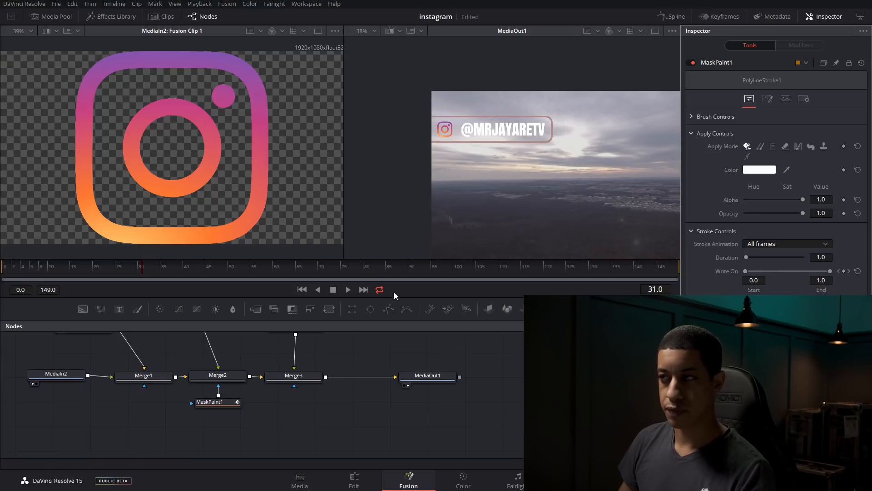
left_click(674, 18)
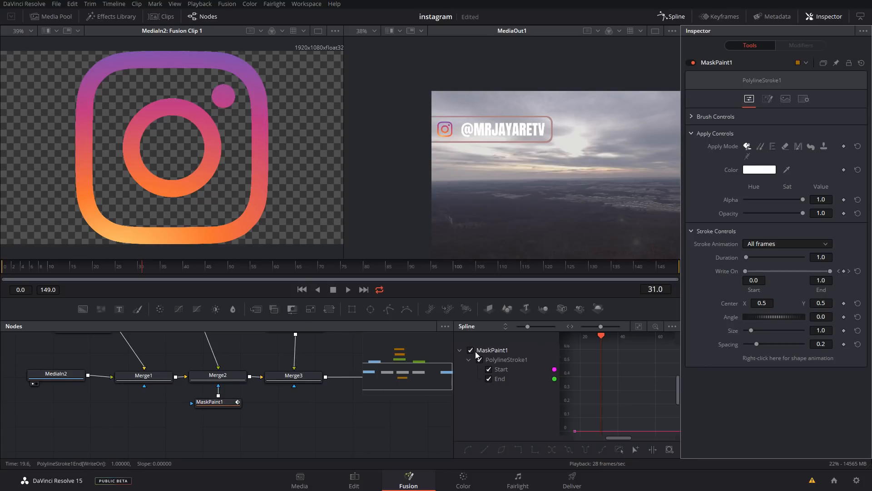
left_click(640, 326)
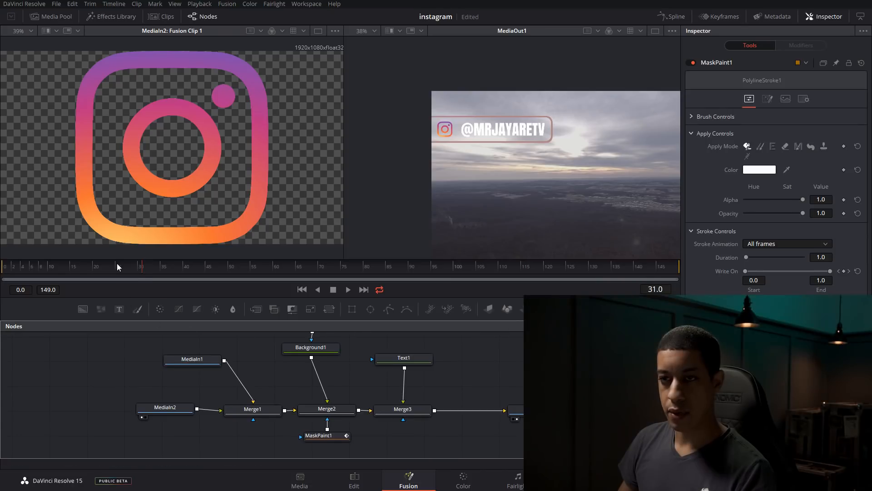
left_click_drag(117, 267, 97, 269)
left_click(13, 270)
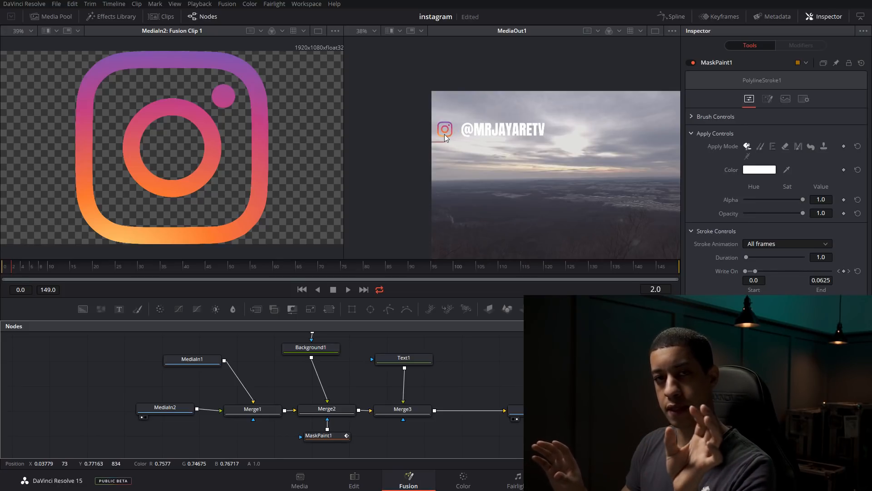
Select the Text1 node and open its Layout settings
left_click_drag(431, 376, 501, 376)
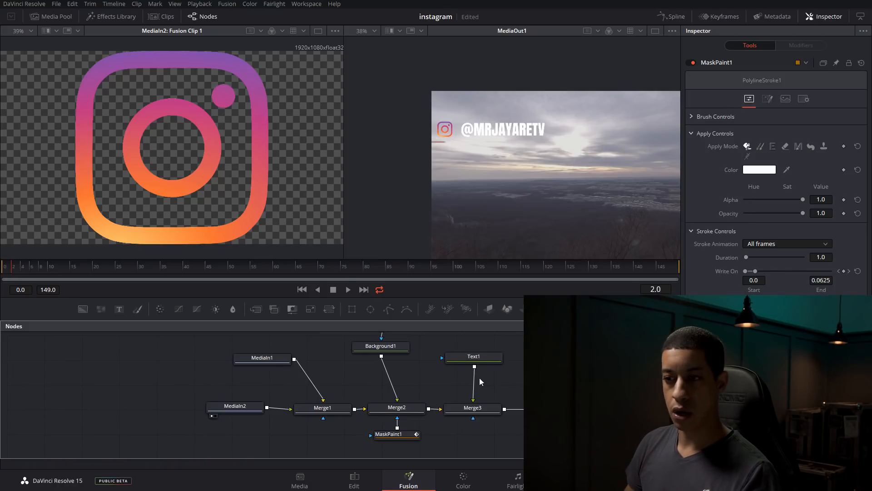
left_click(485, 358)
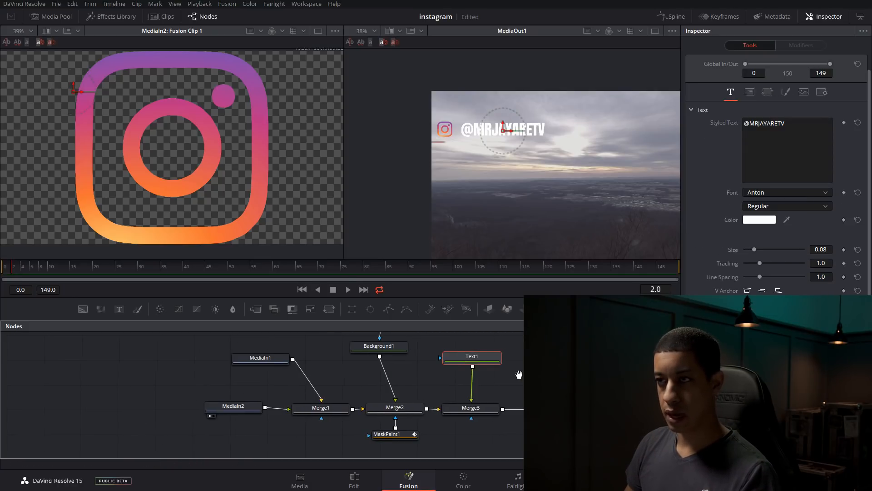
left_click_drag(522, 379, 477, 376)
left_click(440, 406)
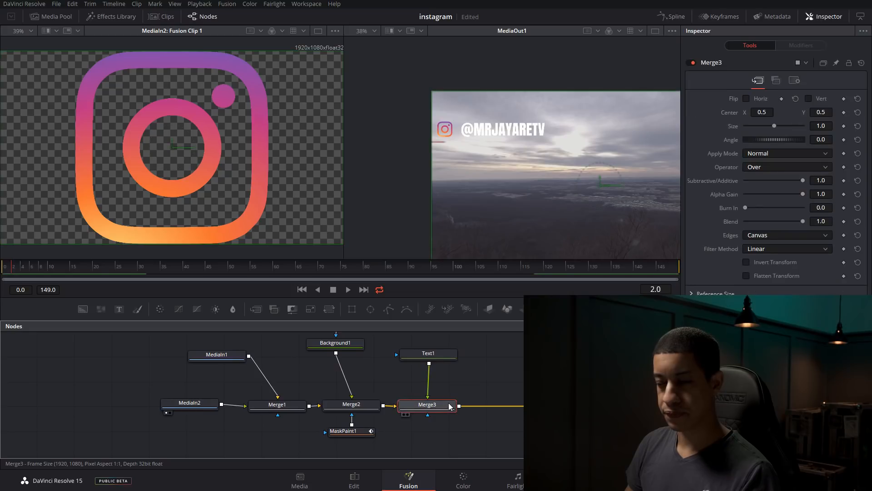
left_click(435, 354)
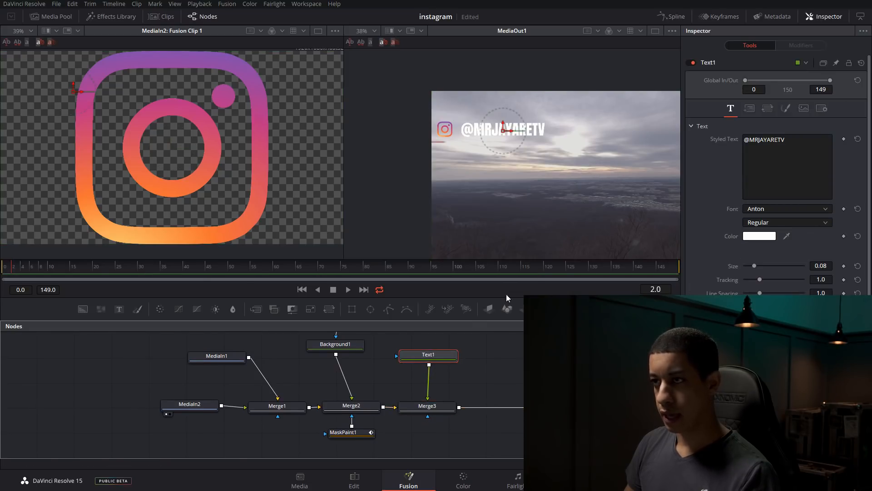
left_click(750, 109)
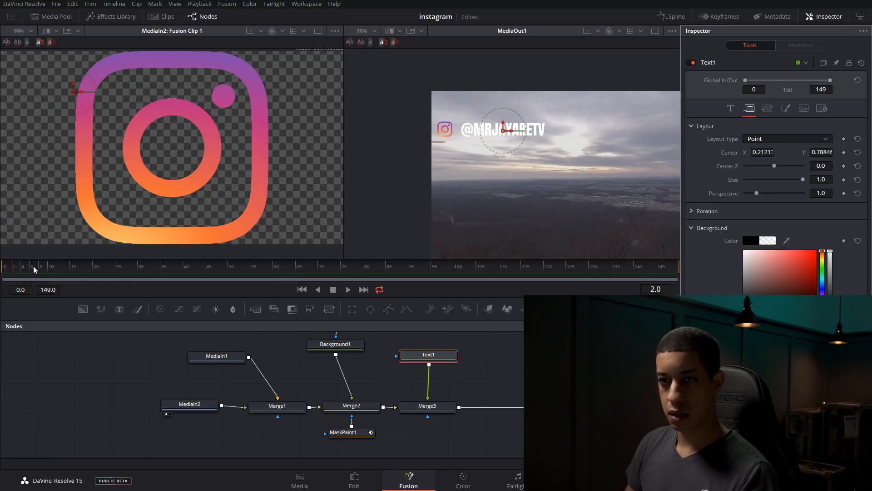
Keyframe the text's Center at its current position on frames 17 and 27, then return to frame 17
left_click_drag(25, 268, 36, 267)
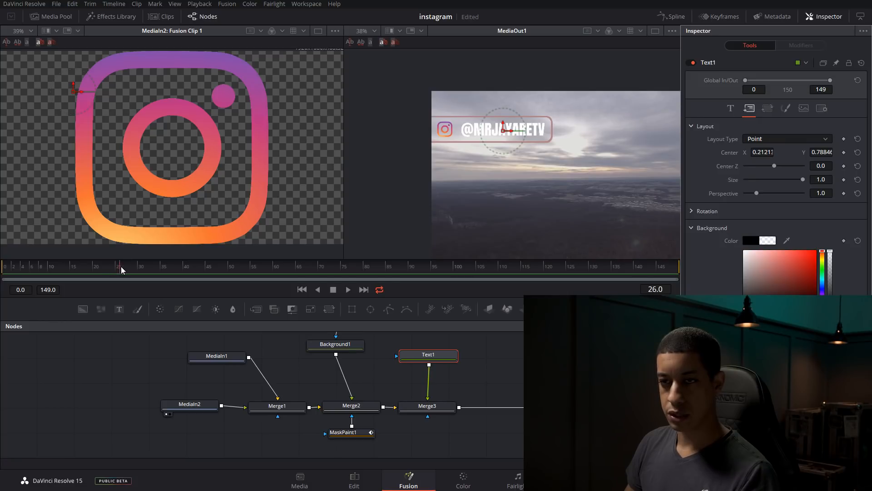
mouse_move(64, 266)
left_mouse_down()
mouse_move(45, 269)
mouse_move(79, 270)
left_mouse_up()
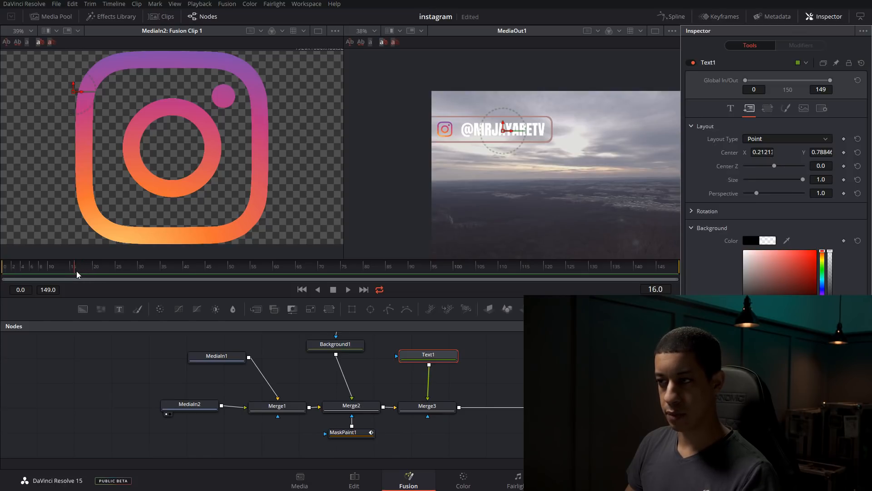
left_click(844, 152)
left_click(99, 273)
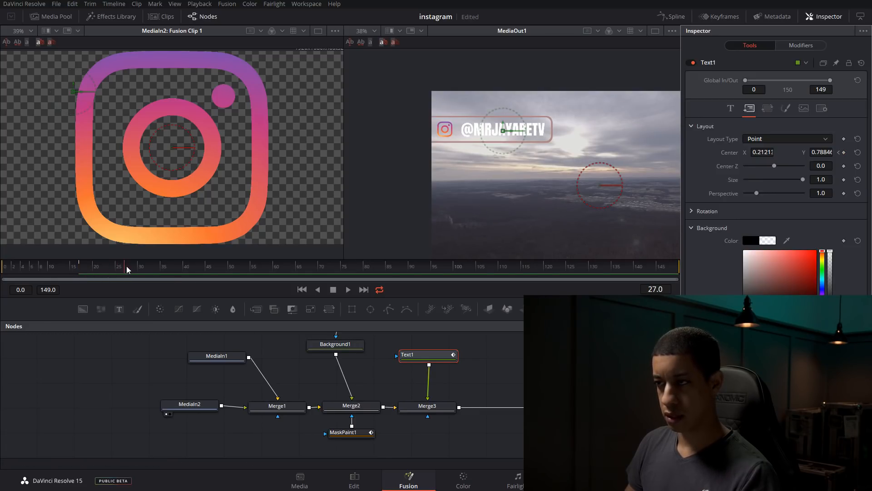
left_click(845, 152)
left_click(103, 272)
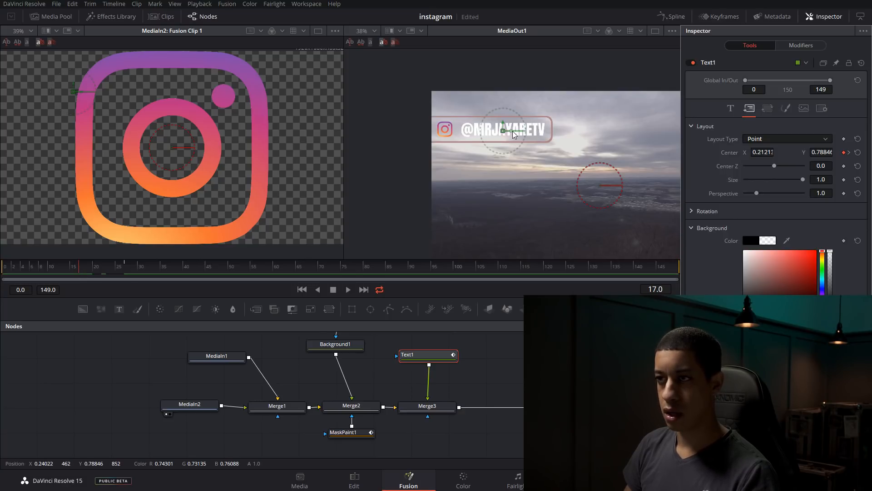
Move the text off-screen past the left edge of the footage on frame 17, to Center X about -0.16, and scrub through its entrance
left_click_drag(511, 131, 388, 140)
left_click(22, 273)
left_click_drag(44, 276, 210, 278)
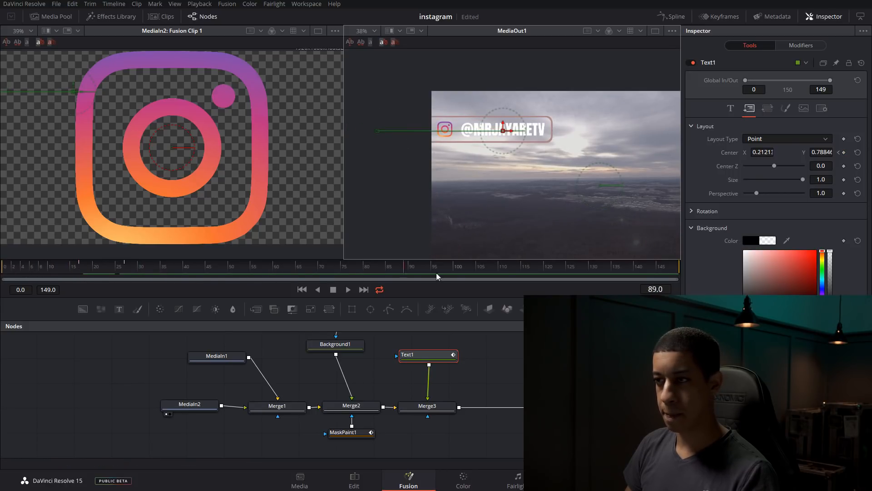
Keyframe the text's Center on frame 139, then move the text off-screen to the left of the footage on frame 148 and scrub its exit
left_click_drag(611, 276, 632, 278)
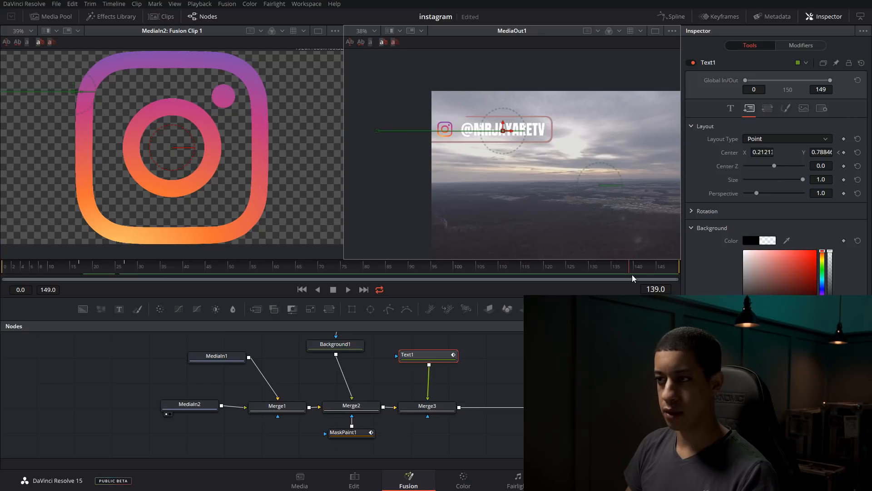
left_click(845, 153)
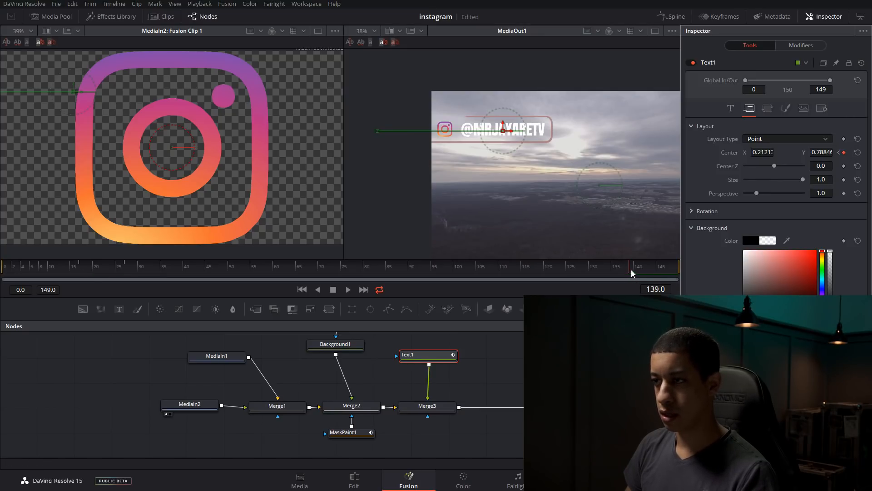
left_click_drag(637, 273, 673, 272)
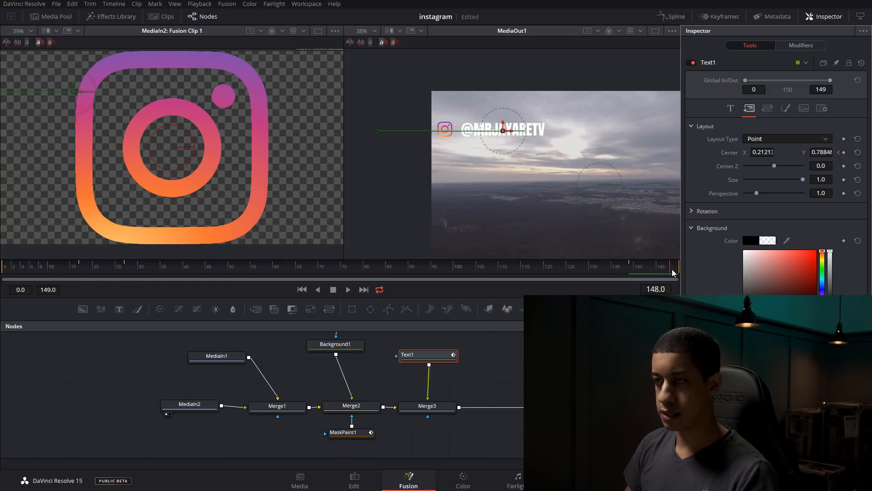
left_click_drag(511, 130, 383, 131)
left_click_drag(639, 272, 490, 273)
Play the clip twice from frame 0 to check the text's slide-in, stopping after it has entered
left_click_drag(615, 270, 1, 279)
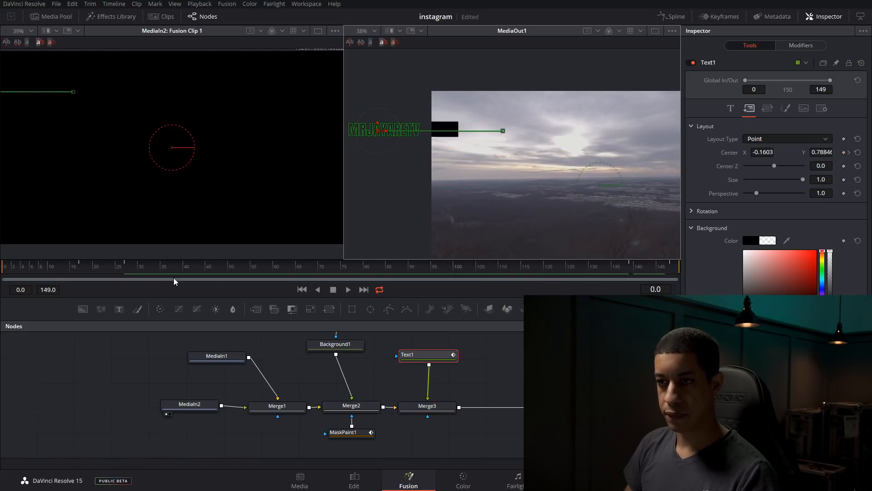
left_click(349, 290)
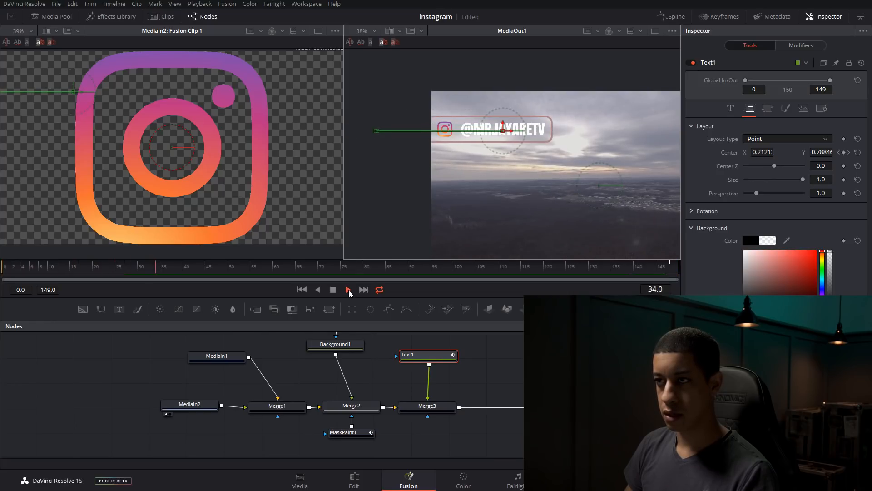
left_click(348, 290)
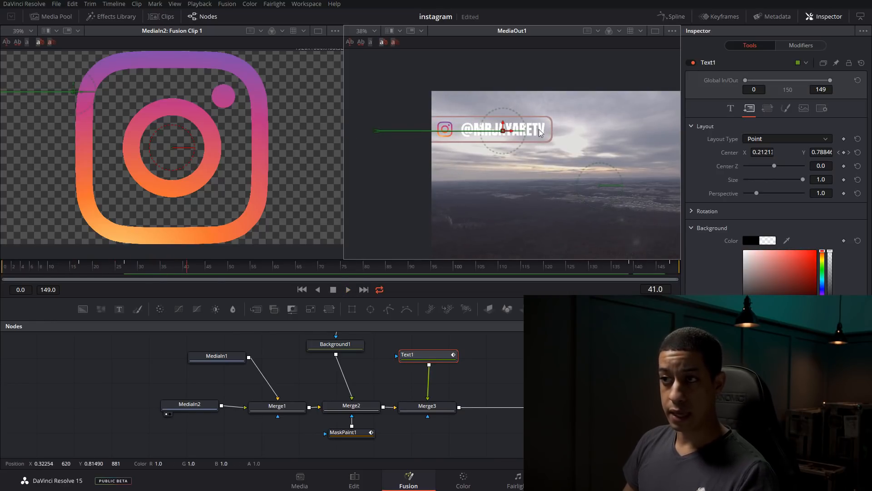
left_click_drag(120, 271, 1, 270)
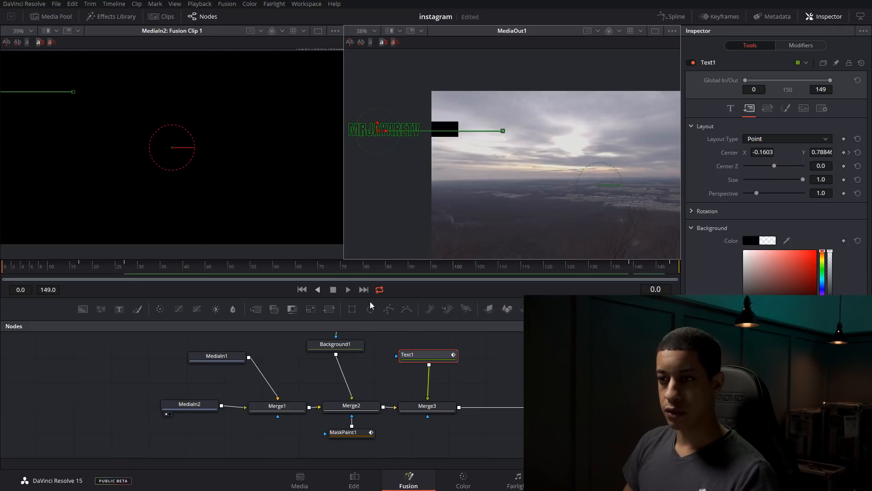
left_click(348, 290)
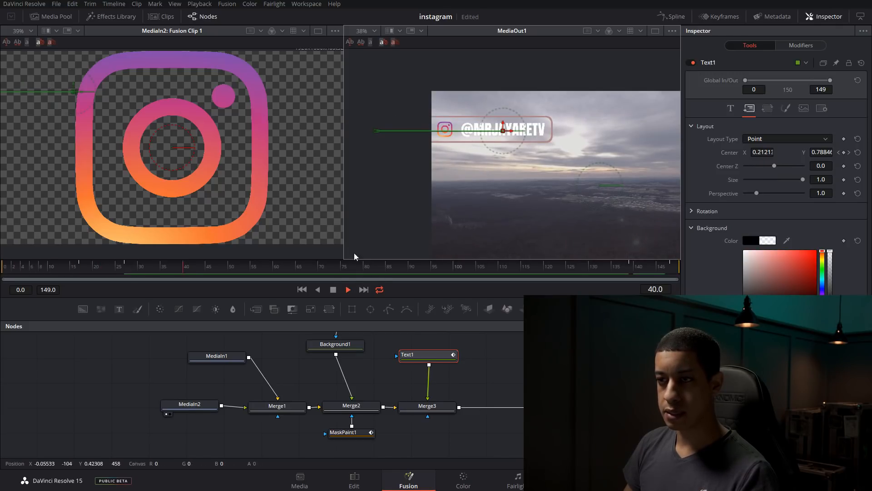
left_click(333, 291)
left_click(185, 271)
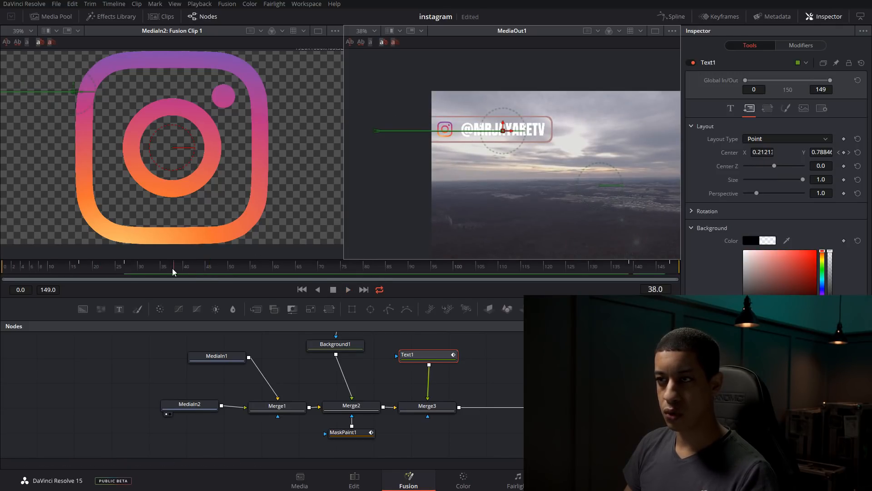
Go to frame 25, where the text is mid-slide, and enable Motion Blur for the Text1 node
mouse_move(121, 273)
left_mouse_down()
mouse_move(109, 274)
mouse_move(120, 281)
left_mouse_up()
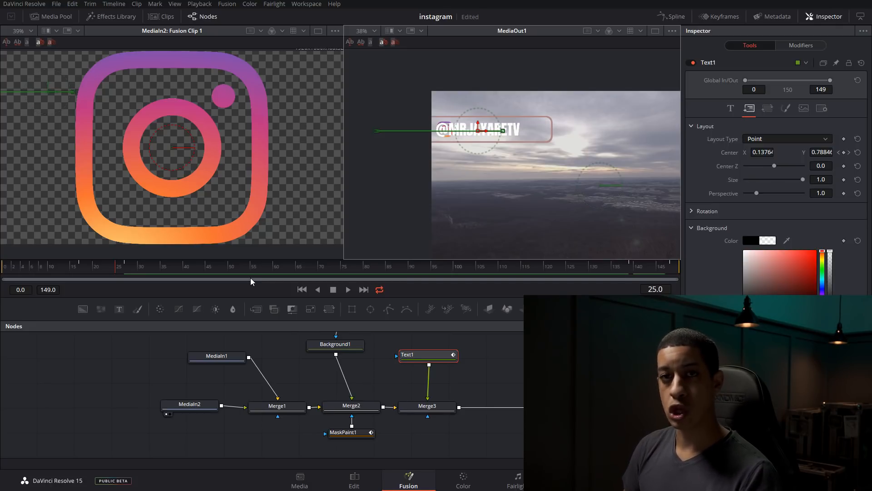
left_click(822, 109)
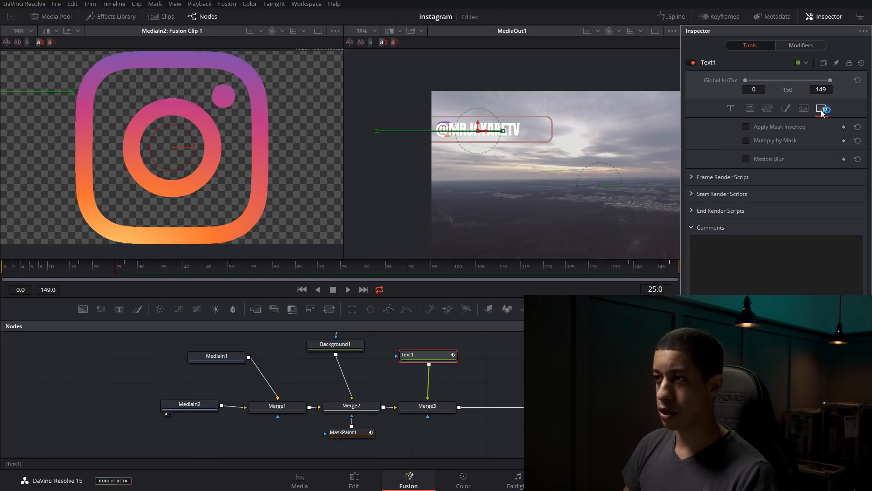
left_click(746, 160)
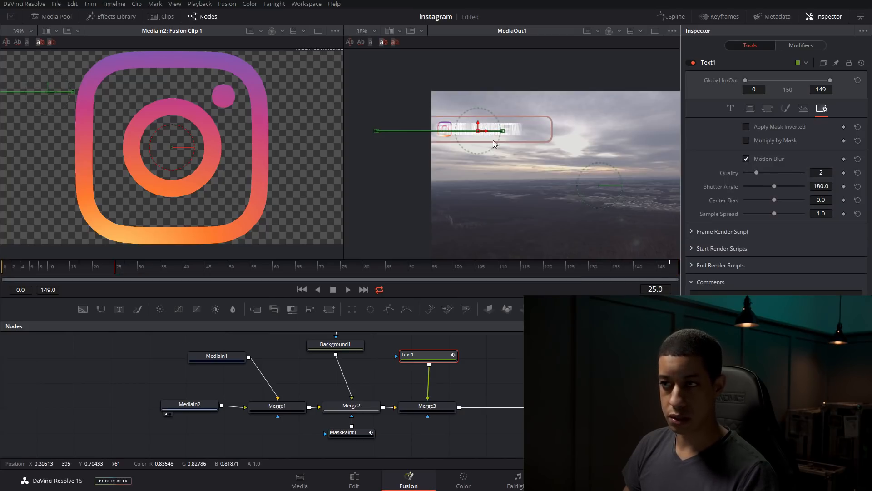
Compare Motion Blur Quality at 8, 0 and 2 on a close-up of the moving text, and settle on 8
scroll(509, 133, "up", 3)
scroll(509, 131, "up", 2)
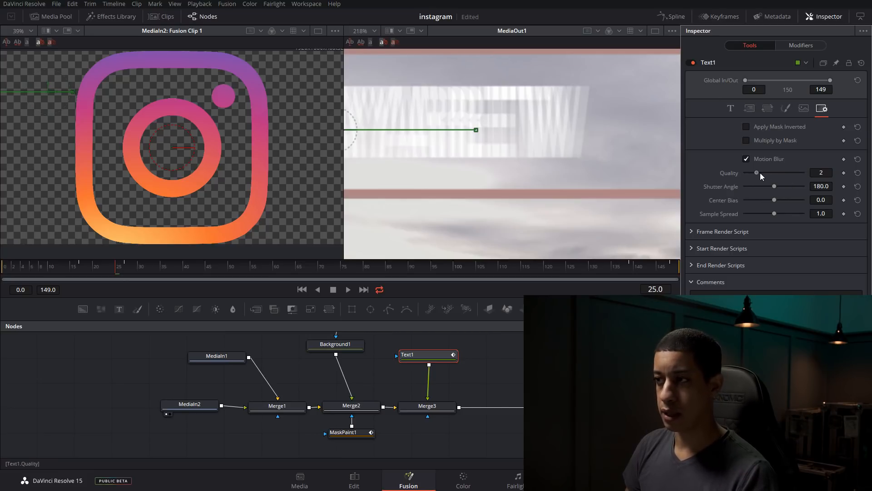
left_click_drag(757, 172, 781, 172)
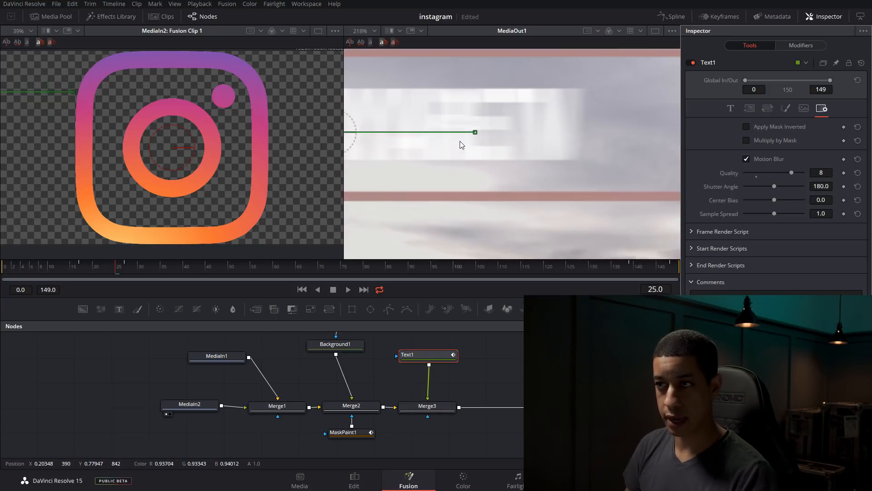
left_click_drag(771, 177, 752, 177)
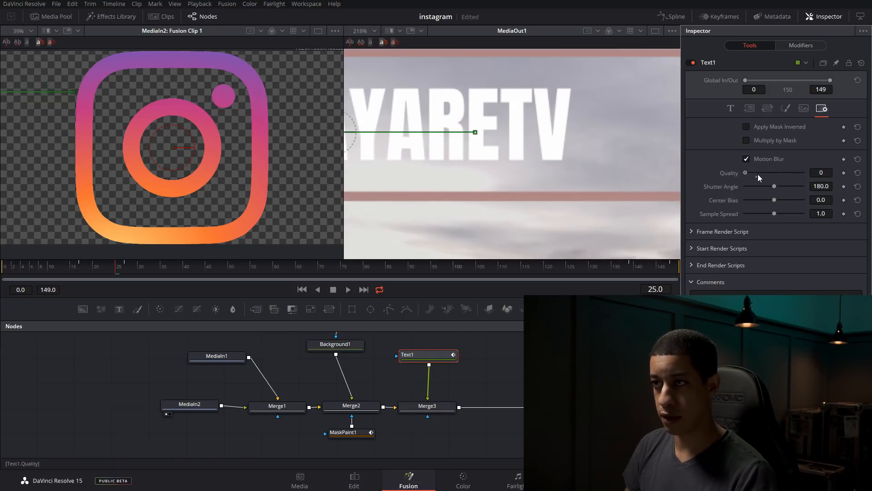
left_click(759, 177)
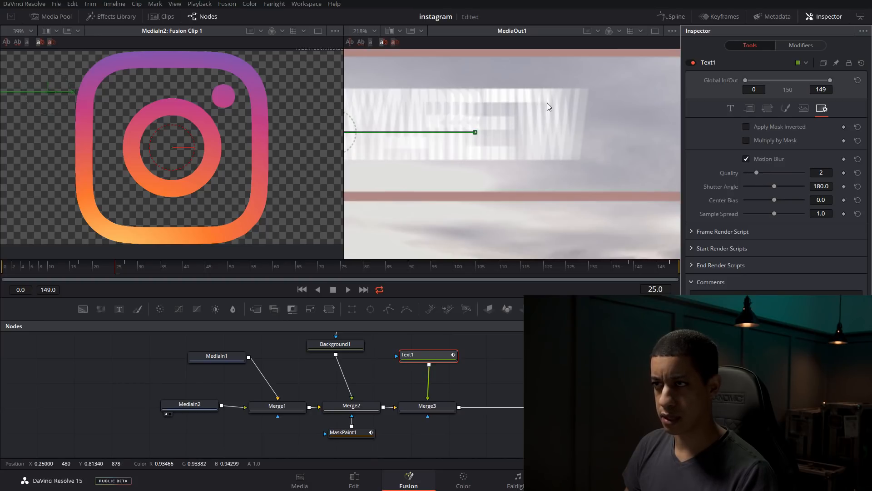
left_click_drag(768, 173, 792, 176)
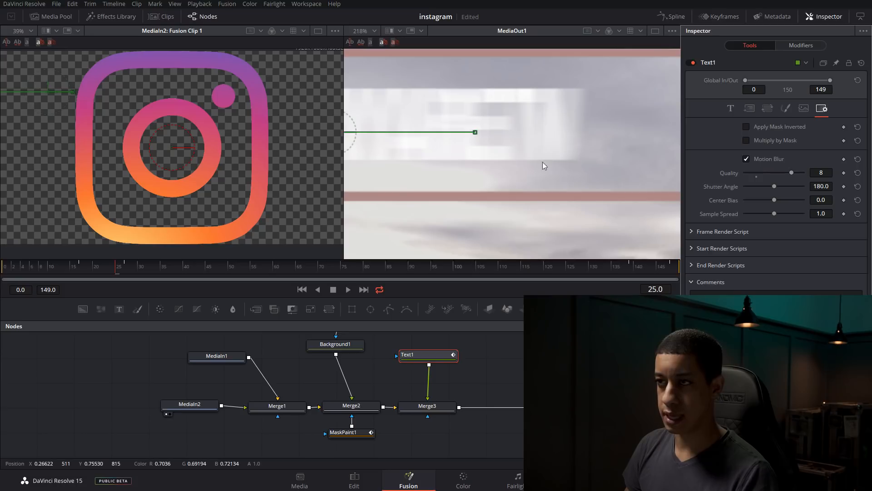
Fit the output image in its viewer and play the clip from before the text's entrance to check the motion blur
scroll(475, 131, "down", 2)
scroll(477, 181, "down", 4)
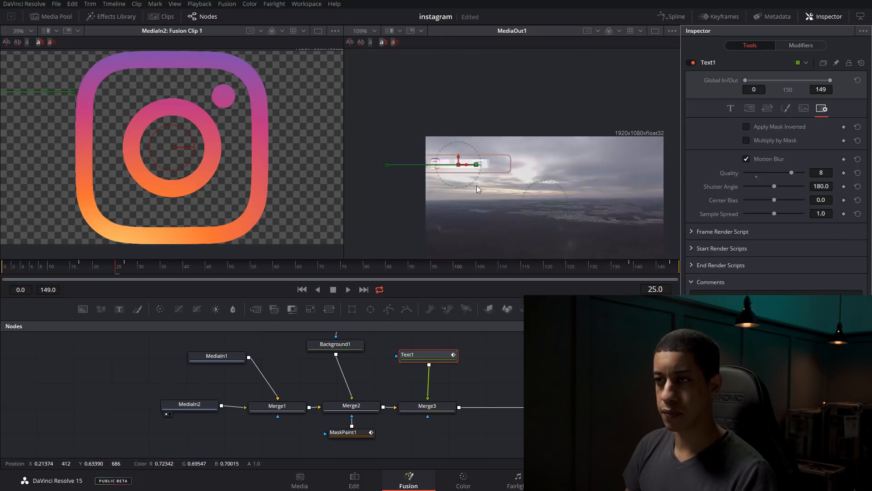
left_click(376, 33)
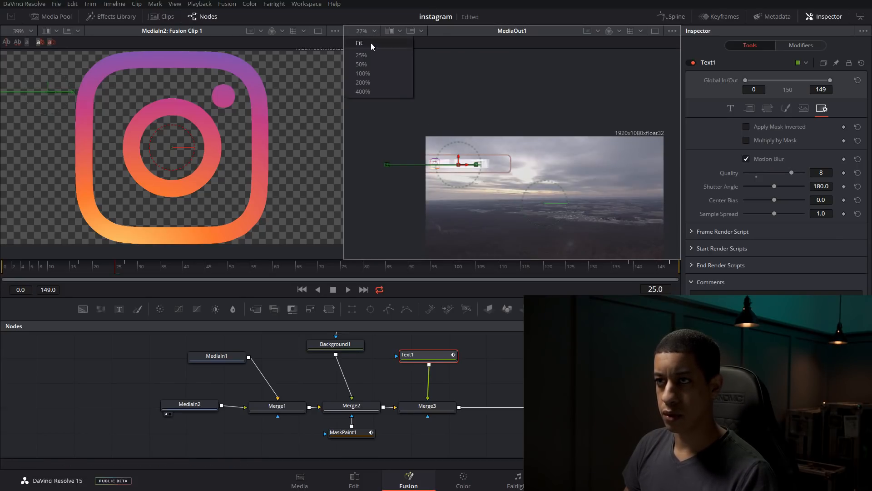
left_click(370, 42)
left_click_drag(109, 268, 35, 263)
key("space")
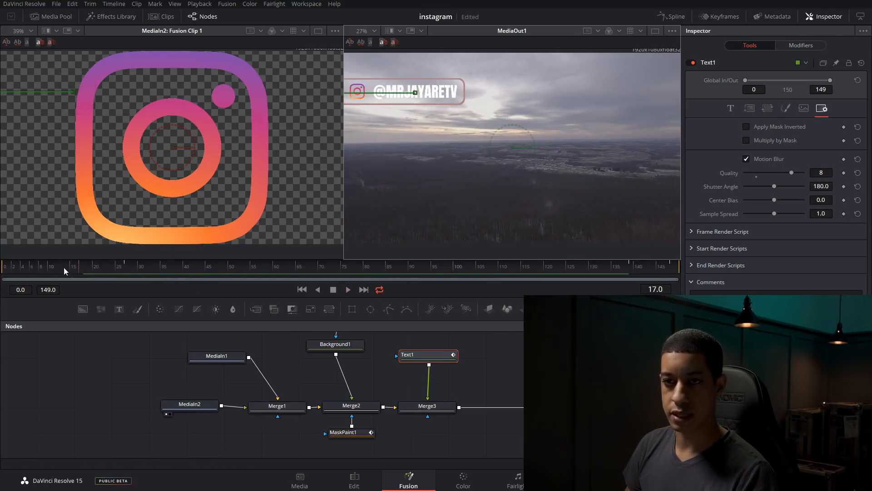
Play and scrub through the text's entrance and exit to review the blurred animation, ending on frame 38
left_click(43, 267)
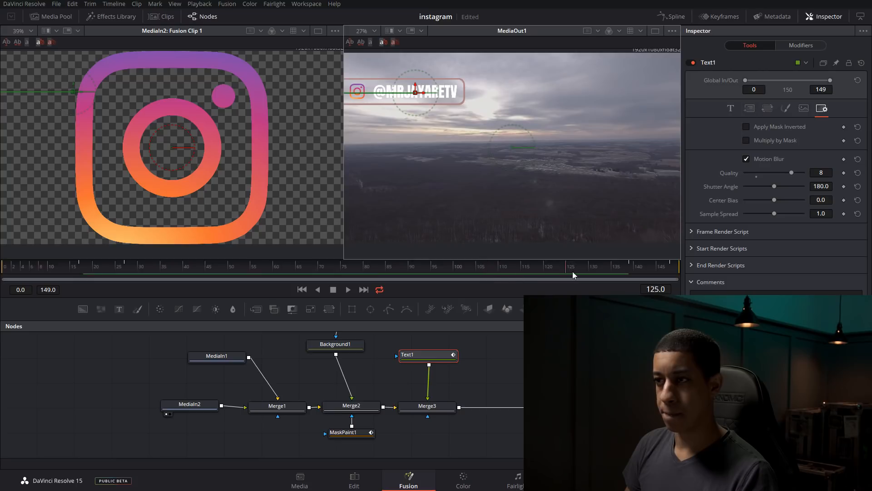
mouse_move(618, 271)
left_mouse_down()
mouse_move(651, 268)
mouse_move(610, 271)
left_mouse_up()
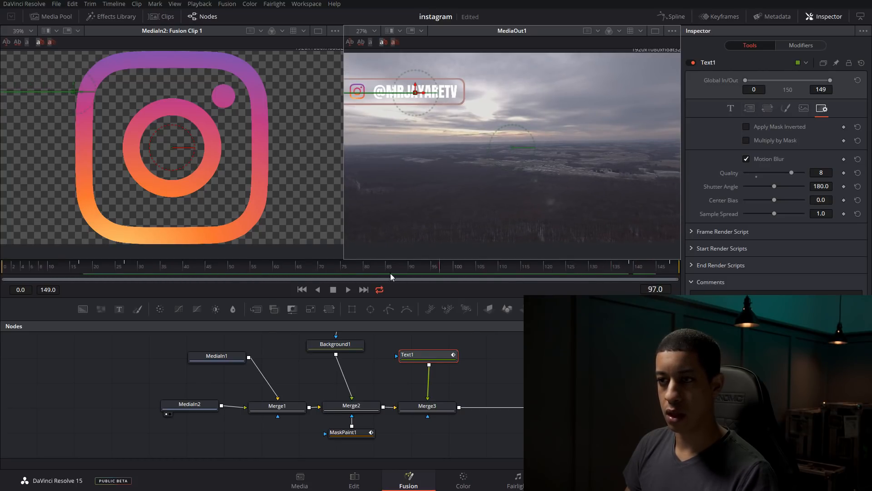
left_click_drag(211, 272, 174, 270)
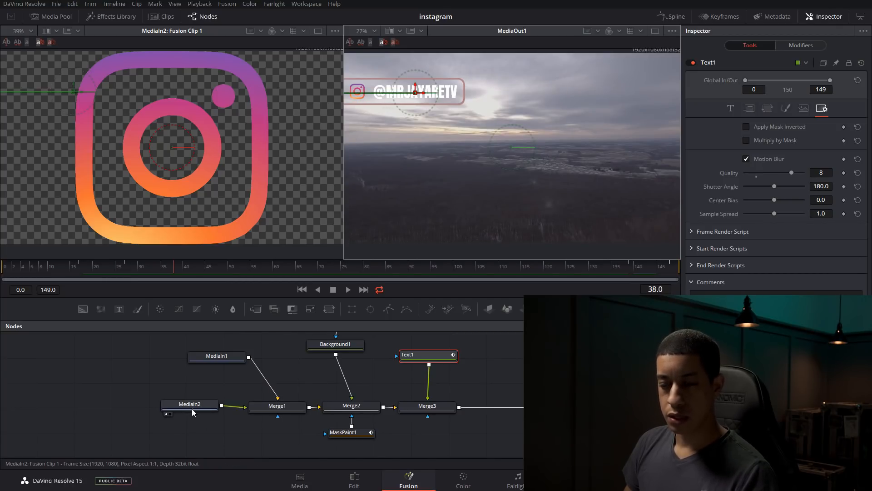
Show the MediaIn2 logo clip in both viewers to identify it, and return MediaOut1 to the second viewer
left_click_drag(197, 411, 189, 416)
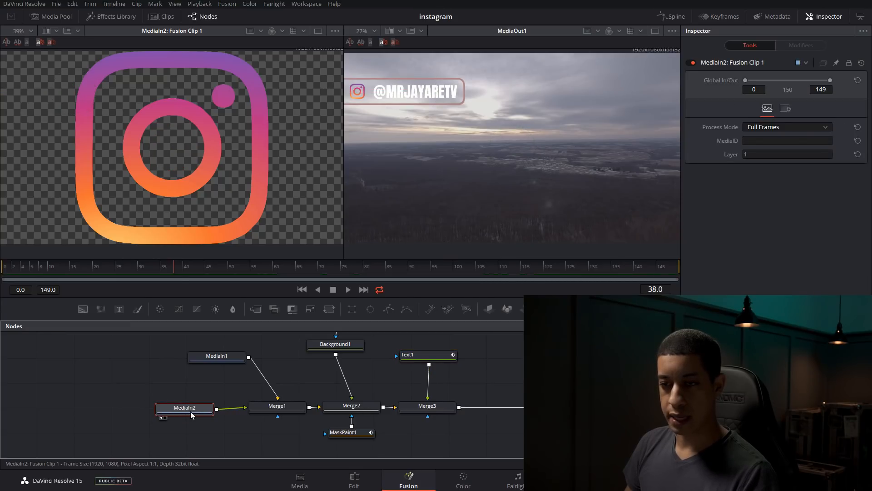
left_click(161, 418)
left_click(176, 439)
left_click(175, 413)
key("1")
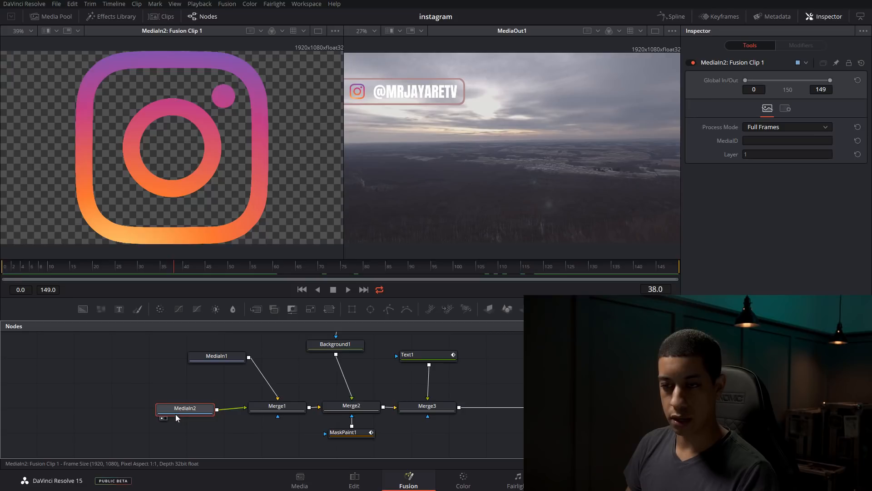
key("2")
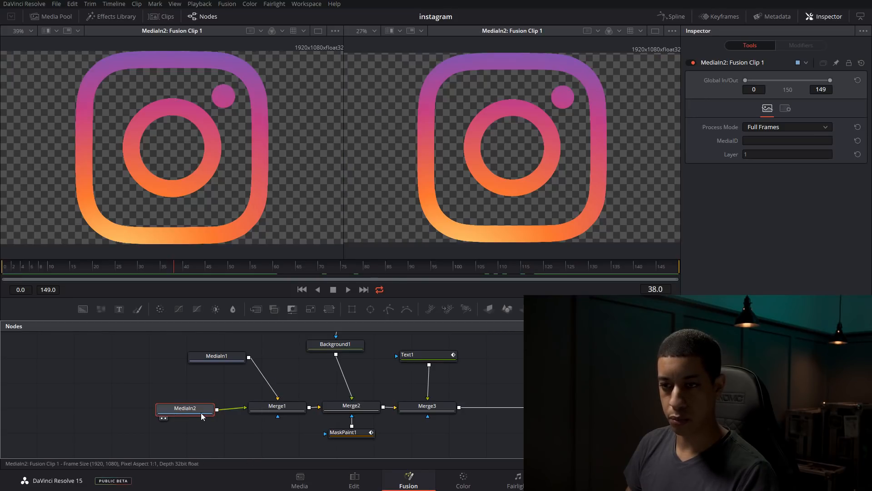
key("2")
left_click(561, 408)
key("2")
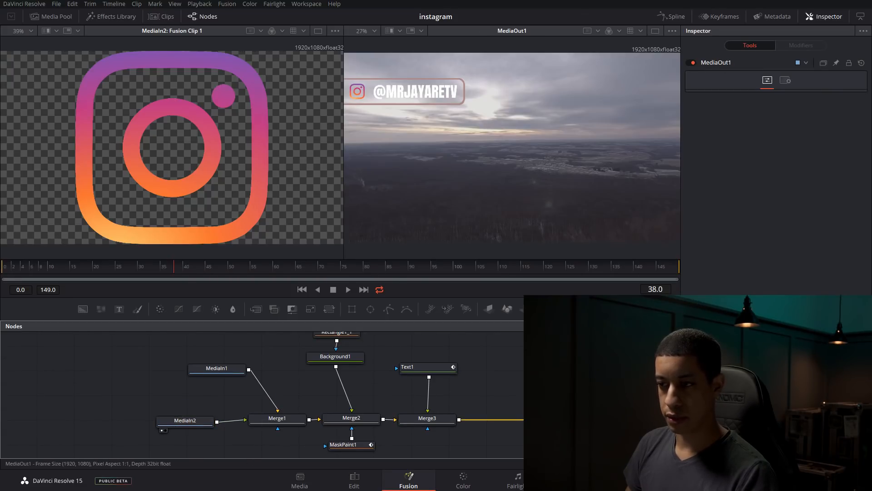
Move the MediaIn2 node farther away from Merge1 in the node graph
scroll(210, 440, "down", 1)
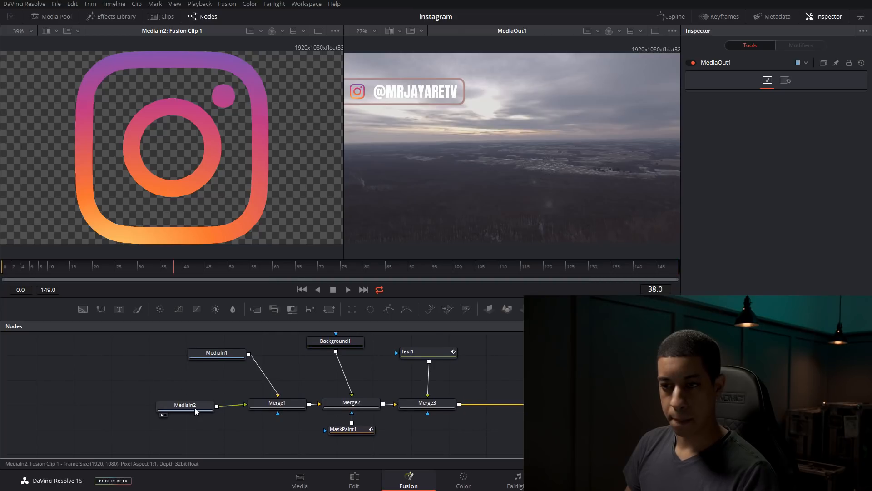
left_click(272, 406)
left_click_drag(207, 408, 193, 407)
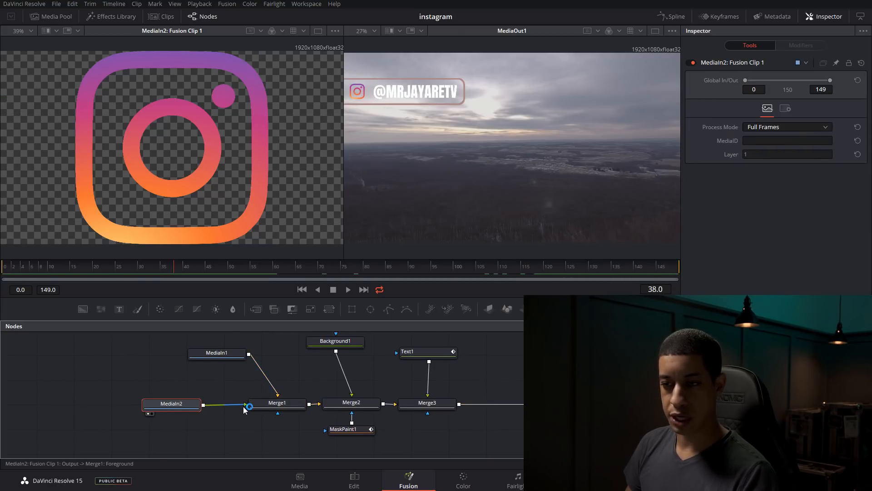
Add a keyframe on Merge1's Center at frame 35, with the logo at its resting position inside the bar
left_click(272, 403)
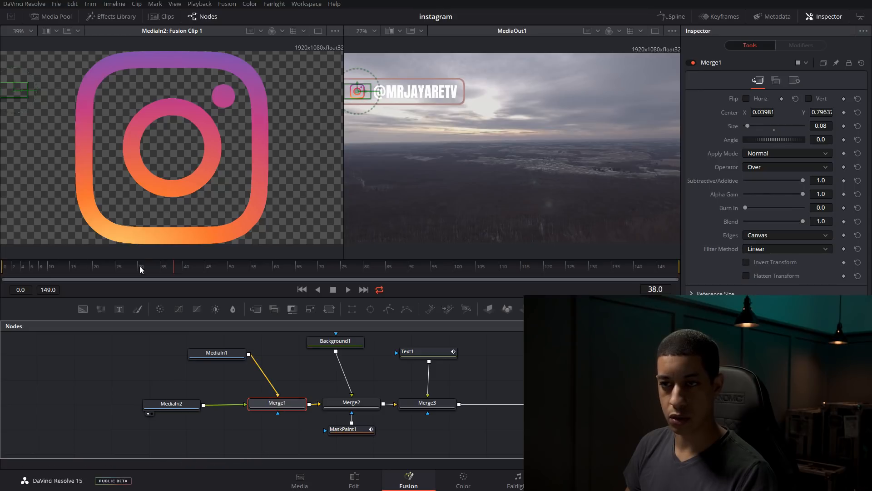
left_click_drag(93, 266, 133, 277)
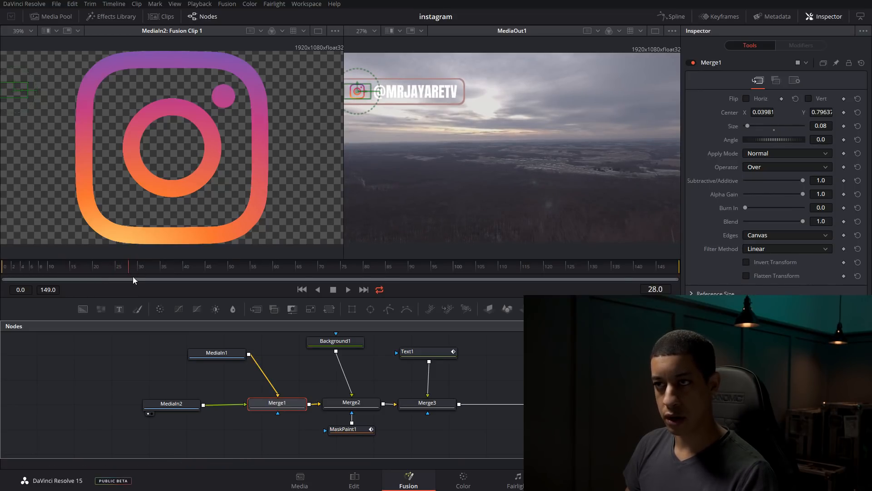
left_click_drag(138, 277, 153, 278)
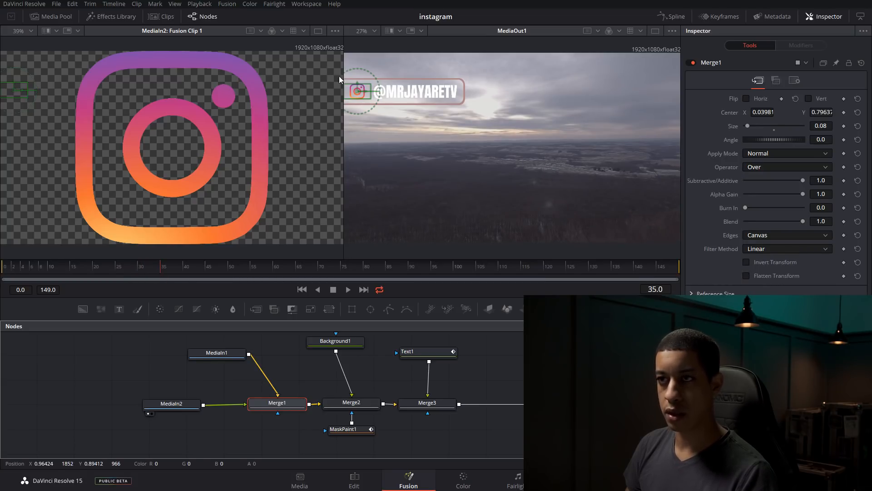
left_click(844, 113)
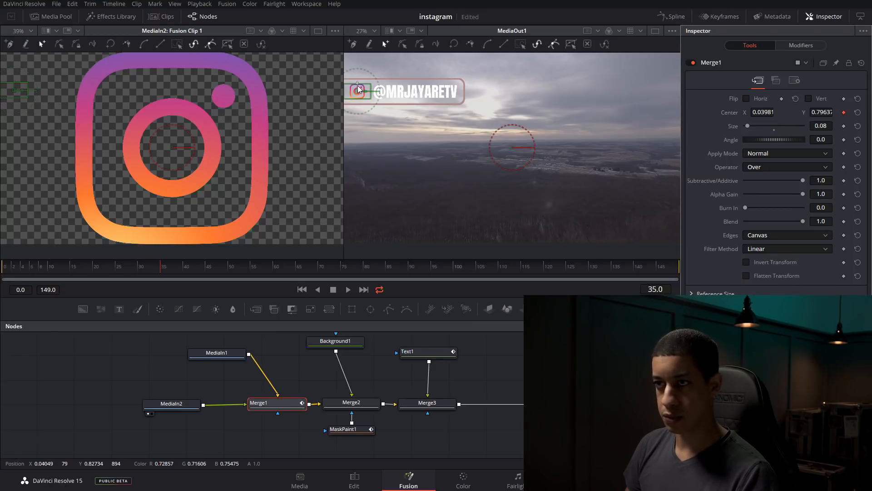
At frame 25, move the logo horizontally past the image's left edge to keyframe its slide-in, and scrub through the motion to frame 37
left_click(159, 270)
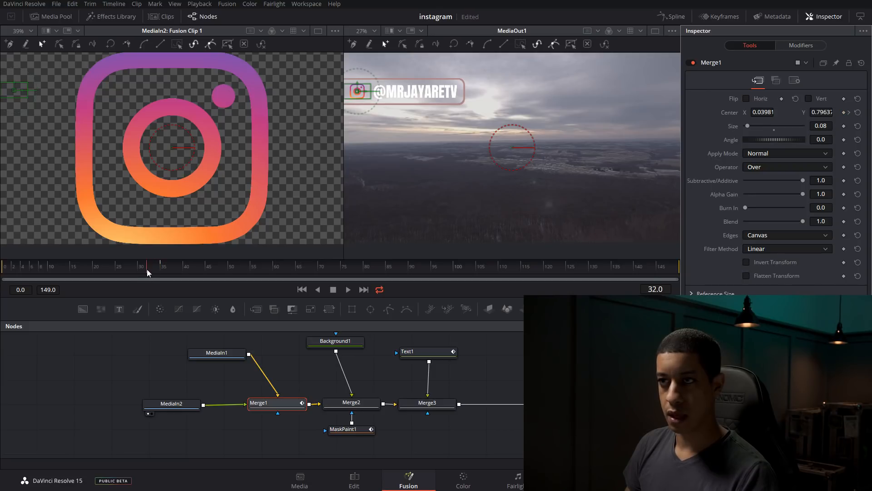
left_click_drag(126, 266, 115, 269)
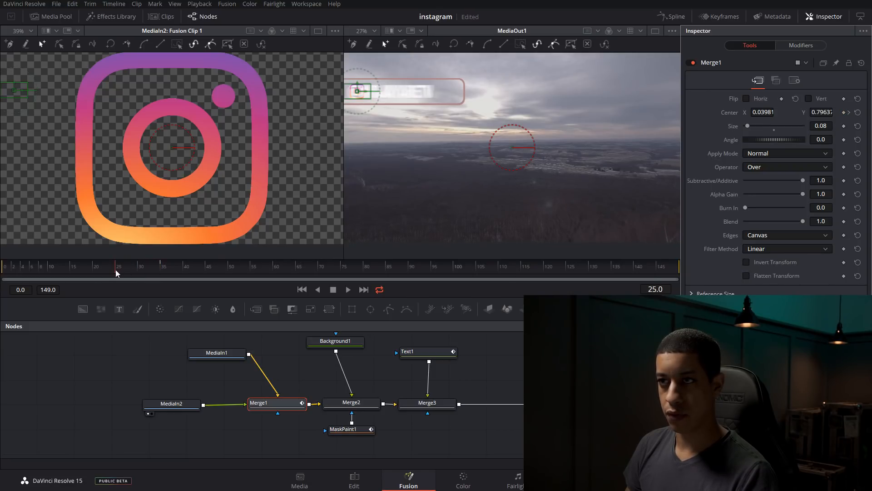
scroll(398, 182, "down", 2)
left_click_drag(371, 186, 430, 184)
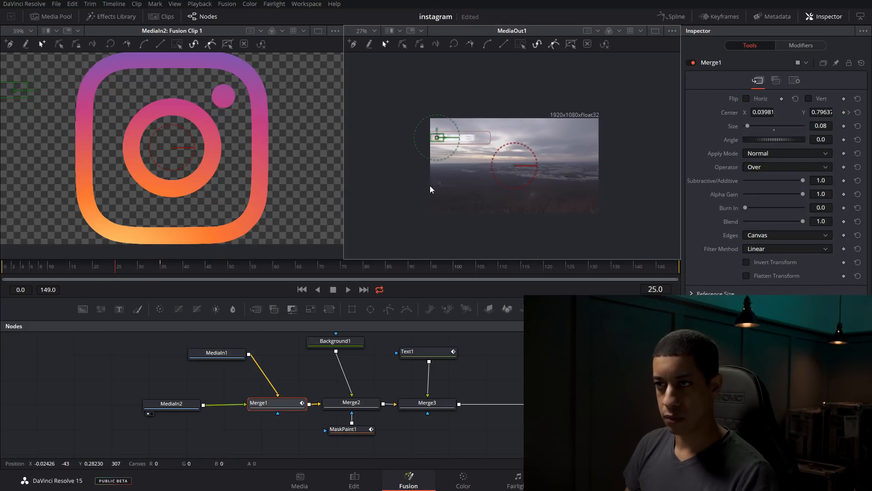
scroll(441, 143, "up", 2)
scroll(441, 142, "up", 2)
left_click_drag(461, 118, 364, 117)
left_click(120, 267)
left_click_drag(121, 267, 170, 277)
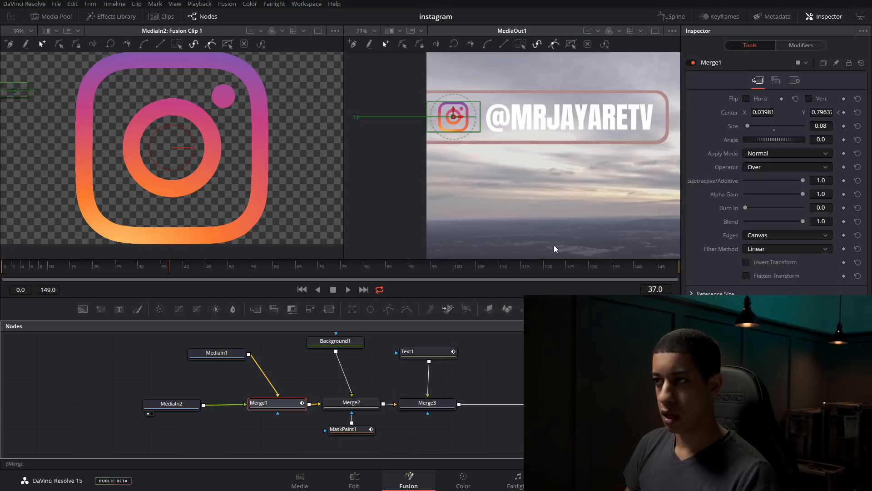
Enable Motion Blur for the Merge1 node and go back to frame 32 to check the logo mid-slide
left_click(798, 83)
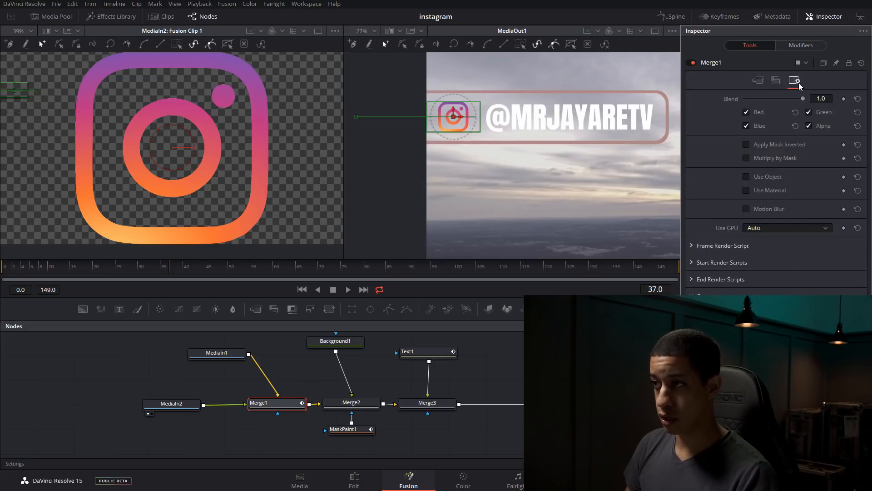
left_click(774, 209)
mouse_move(162, 269)
left_mouse_down()
mouse_move(119, 273)
mouse_move(149, 275)
left_mouse_up()
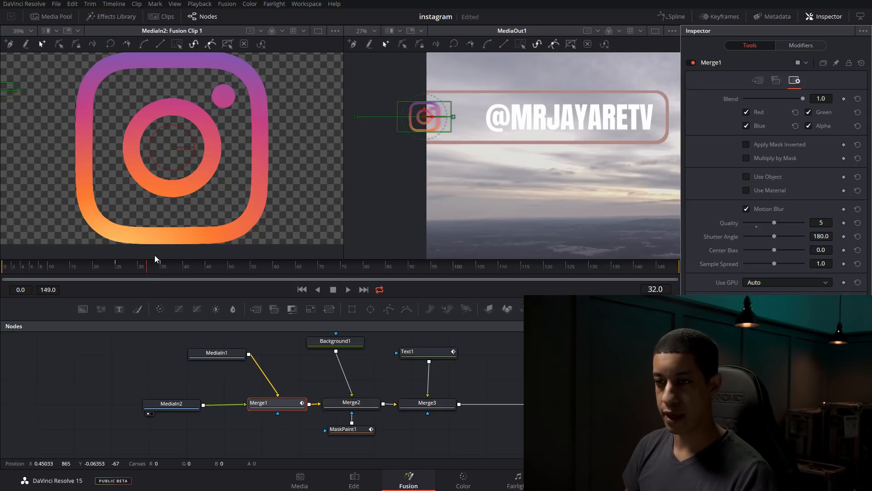
Look through MediaIn2's settings for a motion blur option, return to Merge1 and scrub the logo's arrival, ending on frame 35
left_click(166, 408)
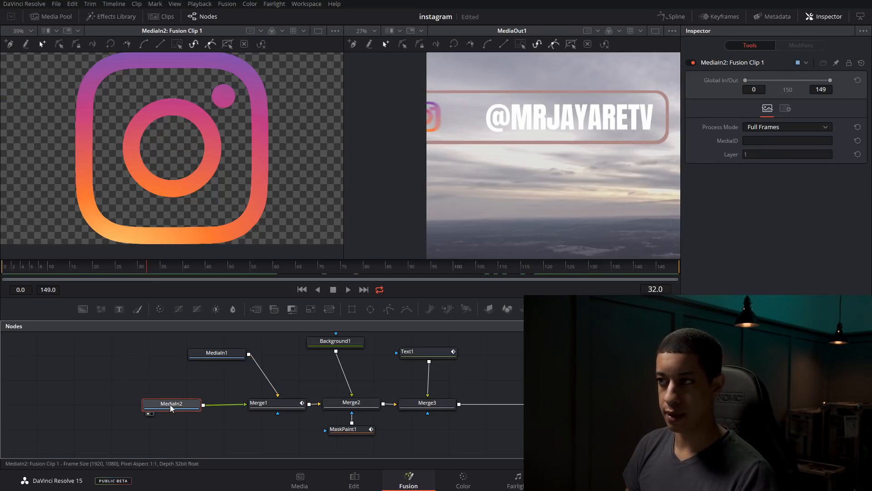
left_click(785, 108)
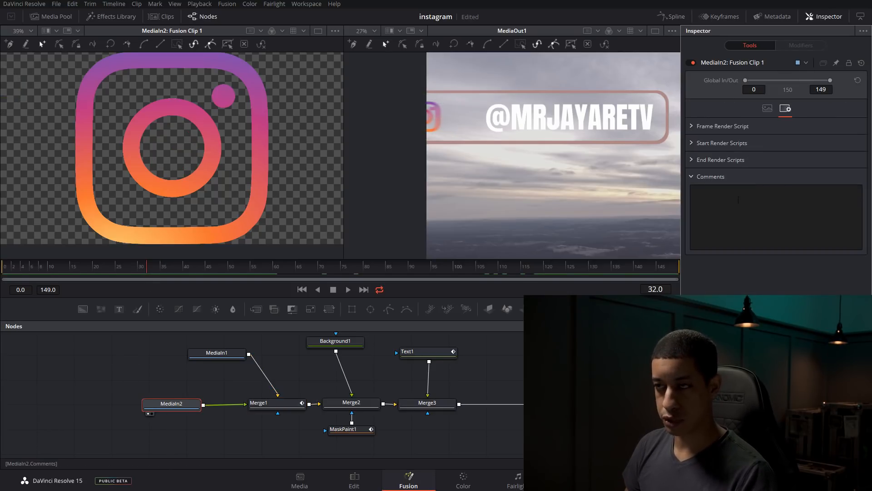
left_click(765, 115)
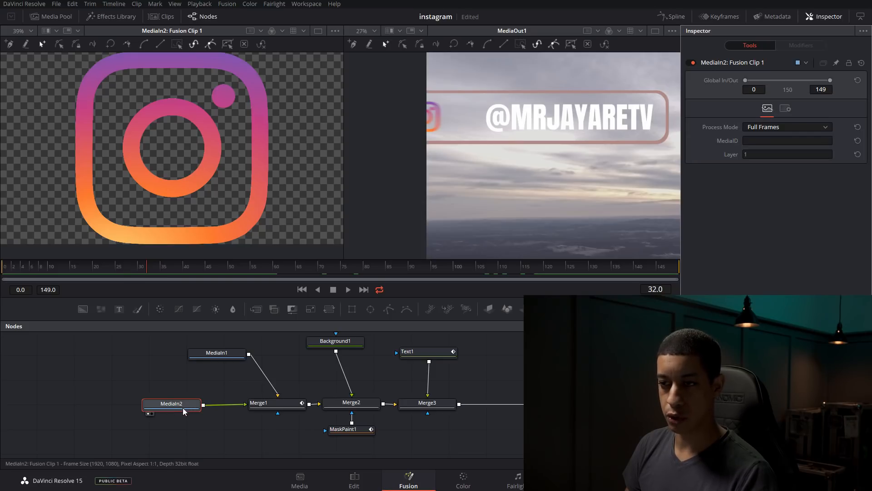
left_click(275, 406)
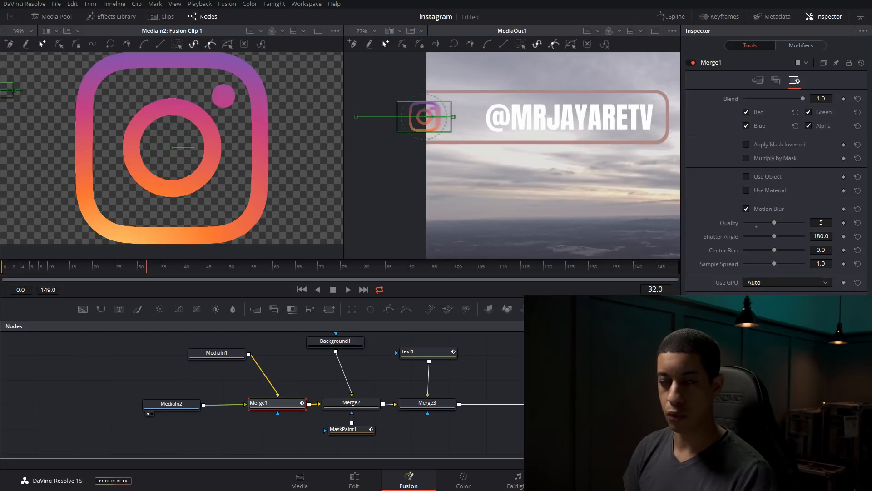
left_click_drag(146, 277, 165, 269)
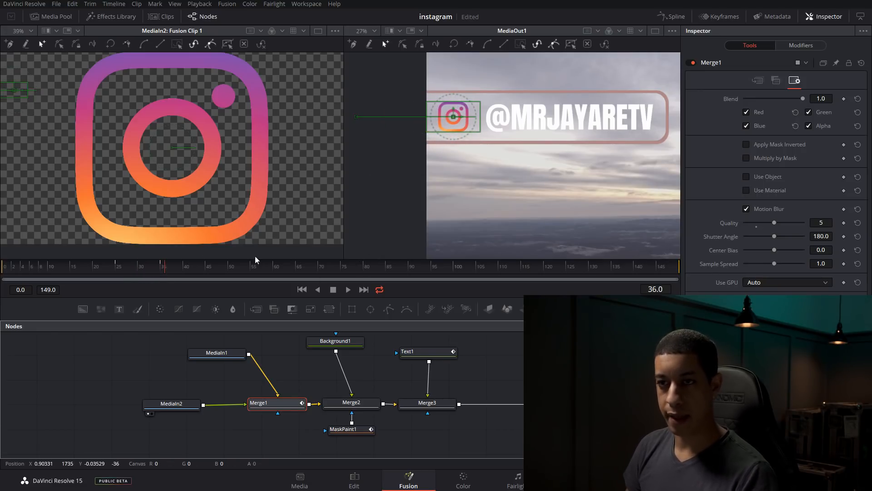
left_click_drag(170, 269, 161, 269)
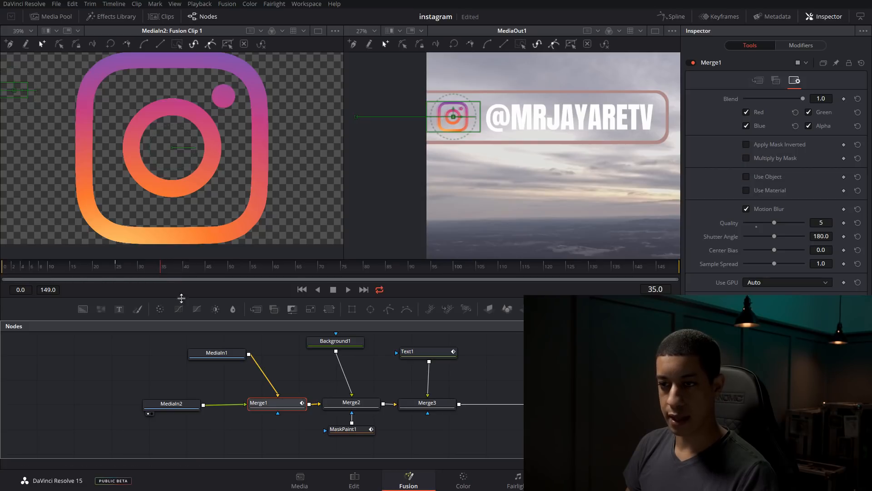
Open the Spline editor, hide the MaskPaint1 and Text1 curves, and select the end keyframe of Merge1's Displacement curve
left_click(681, 18)
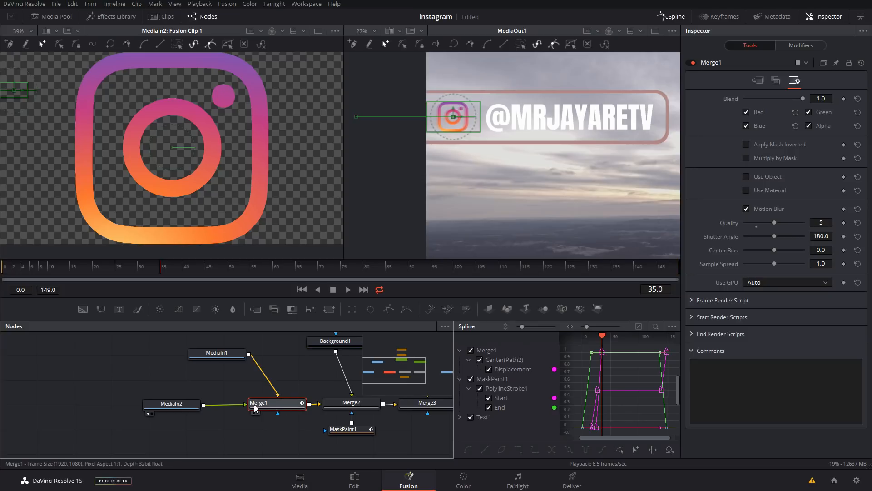
left_click(471, 378)
left_click(471, 417)
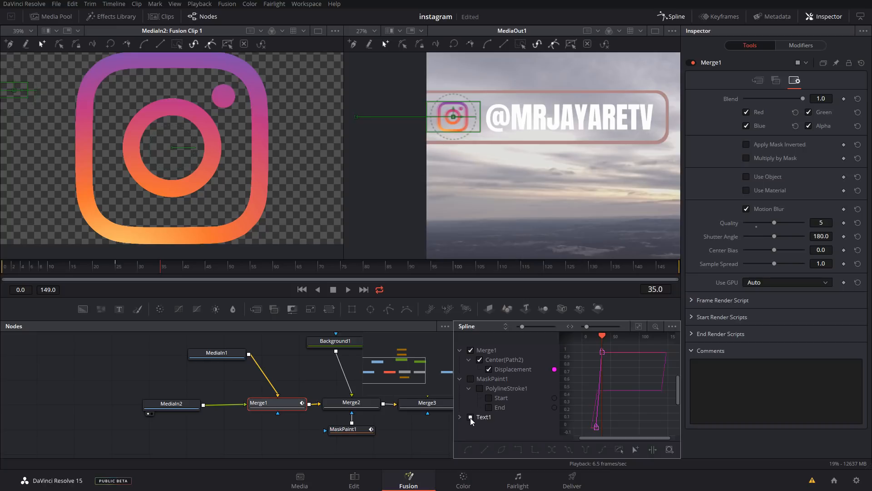
left_click_drag(593, 348, 621, 375)
Play the clip from frame 0 and replay the section before the logo's entrance to check its slide-in
left_click_drag(157, 266, 147, 264)
left_click(302, 290)
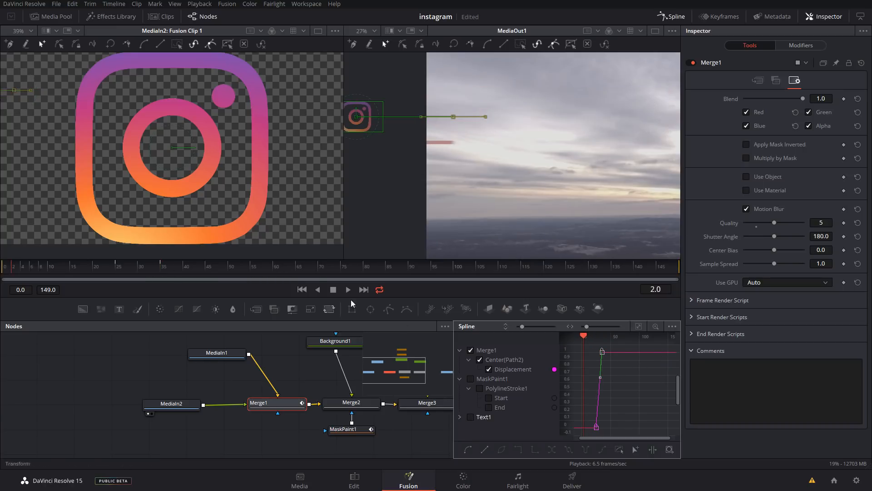
left_click(348, 289)
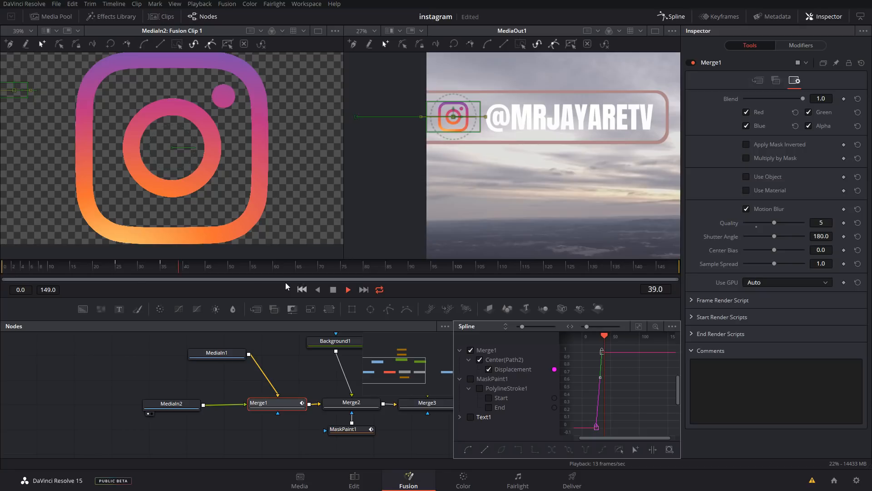
left_click_drag(132, 268, 43, 263)
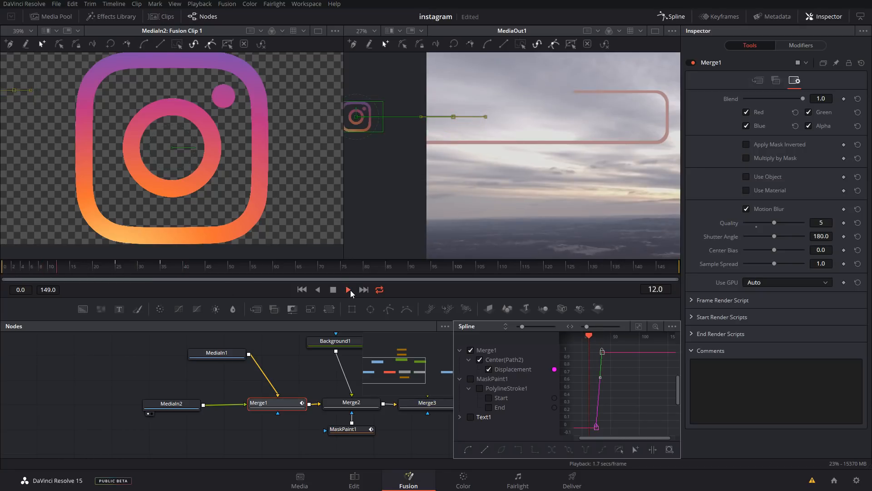
left_click(350, 290)
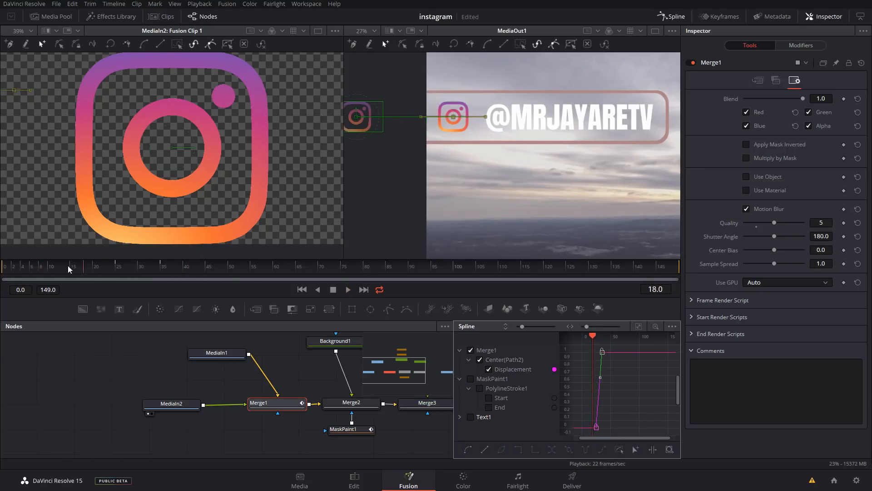
left_click_drag(85, 268, 65, 267)
left_click(348, 290)
left_click(347, 290)
Move the Displacement curve's end keyframe to about frame 50, raise its incoming handle above 1 for an overshoot, and preview the slide-in
scroll(597, 349, "up", 1)
mouse_move(612, 357)
left_mouse_down()
mouse_move(631, 362)
mouse_move(613, 354)
left_mouse_up()
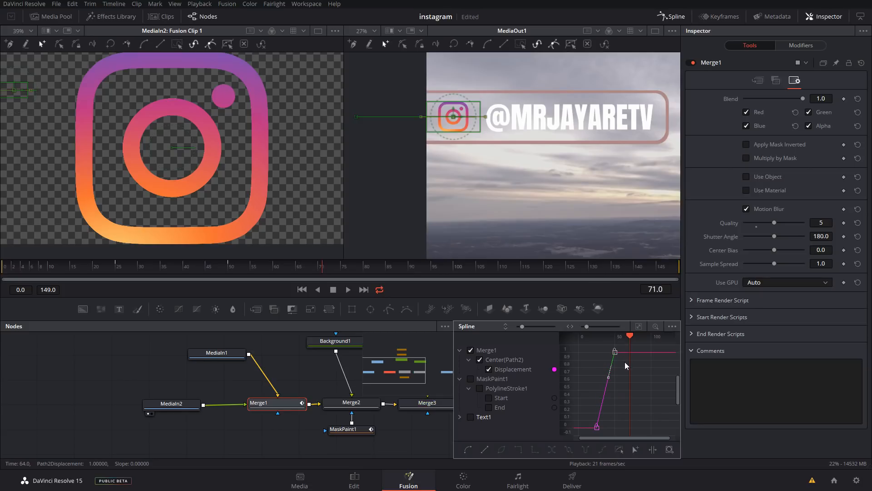
scroll(612, 358, "up", 2)
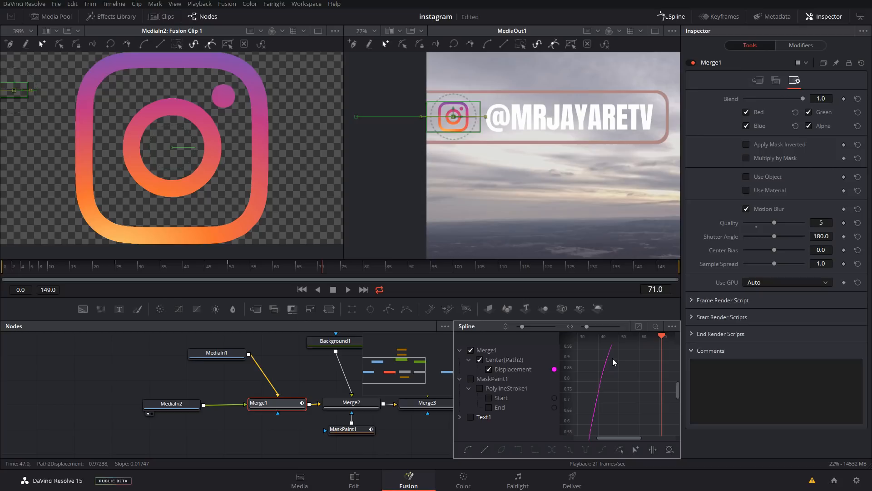
left_click_drag(678, 389, 678, 380)
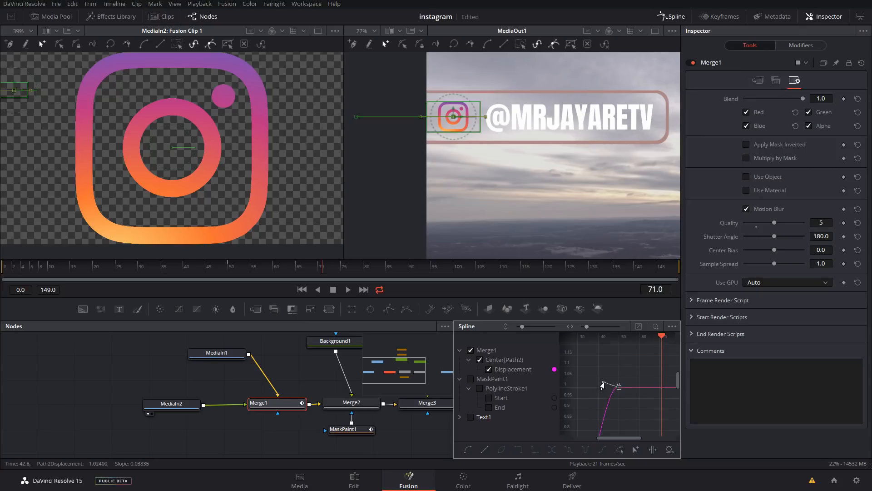
left_click_drag(602, 374, 592, 370)
left_click_drag(284, 267, 112, 273)
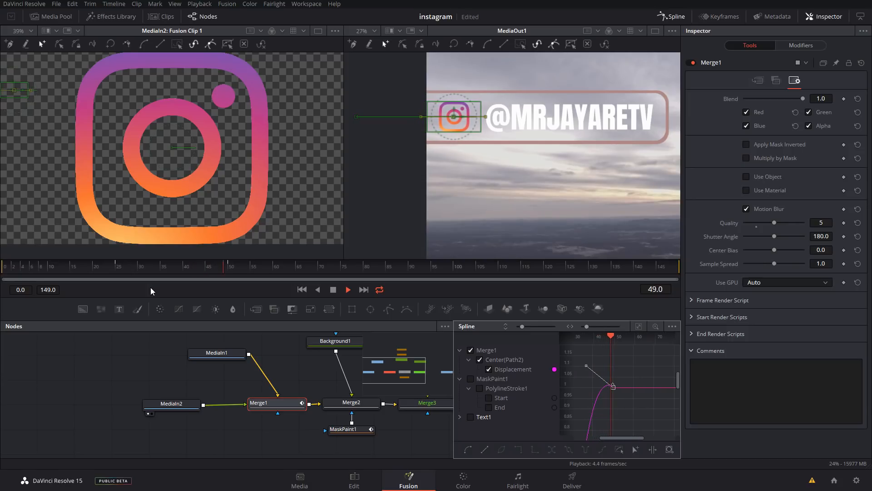
Raise the incoming handle of the Displacement curve's end keyframe to about 1.26 near frame 39, and play the result from frame 14
key("space")
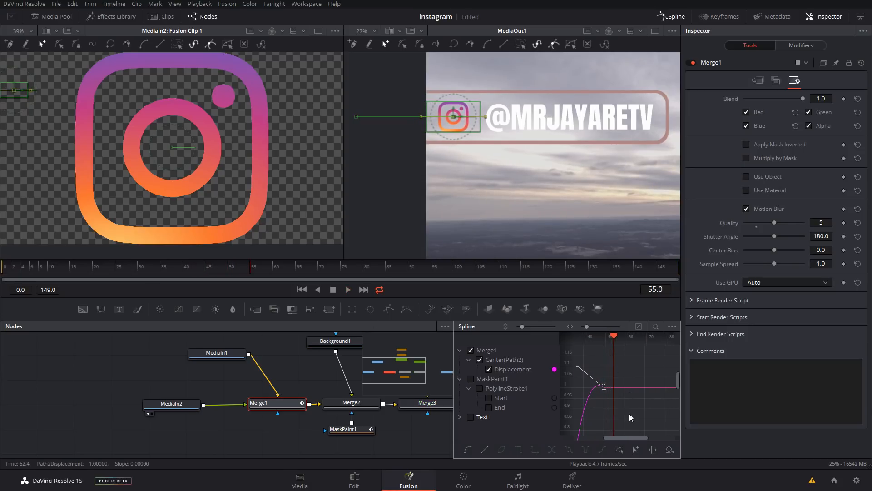
left_click_drag(626, 439, 617, 438)
mouse_move(595, 362)
left_mouse_down()
mouse_move(599, 347)
mouse_move(607, 375)
mouse_move(603, 364)
left_mouse_up()
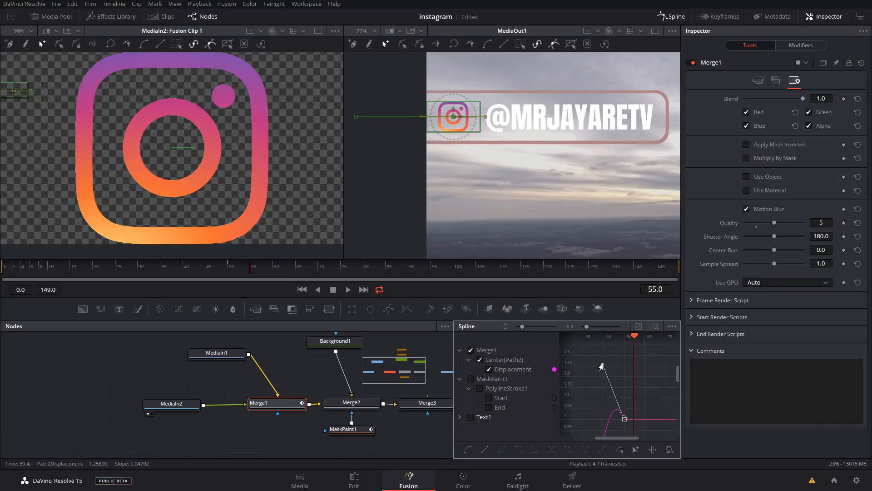
left_click(65, 269)
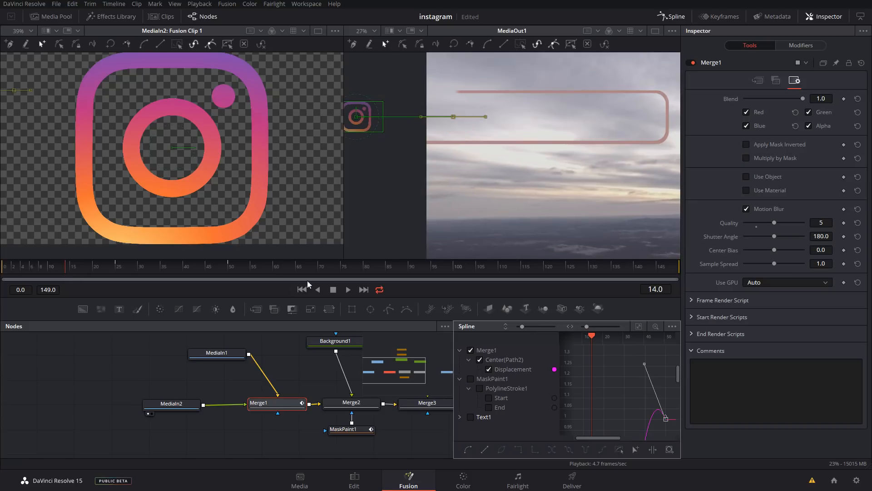
left_click(347, 289)
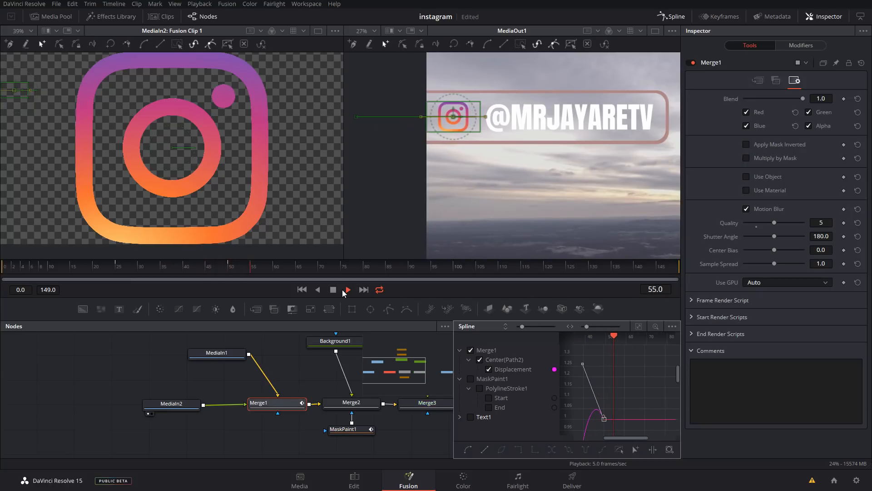
Replay the logo's slide-in from before its entrance to check the overshoot, and save the project
left_click_drag(169, 272, 115, 269)
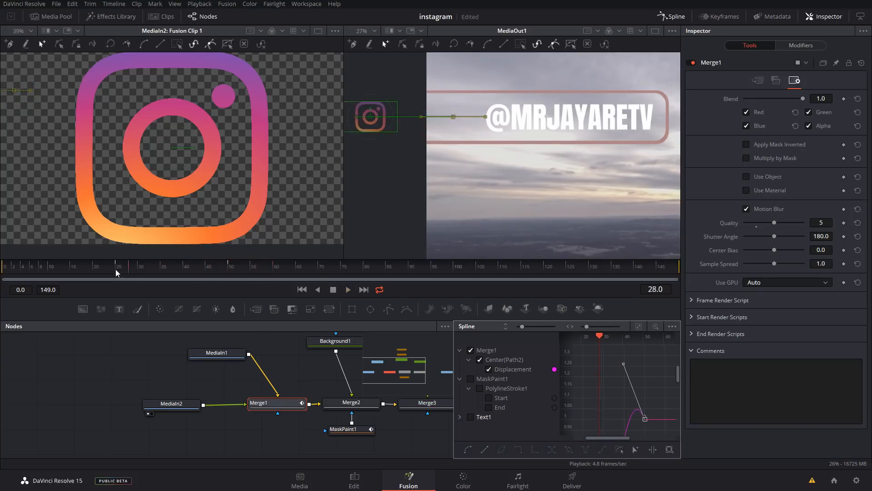
left_click(318, 287)
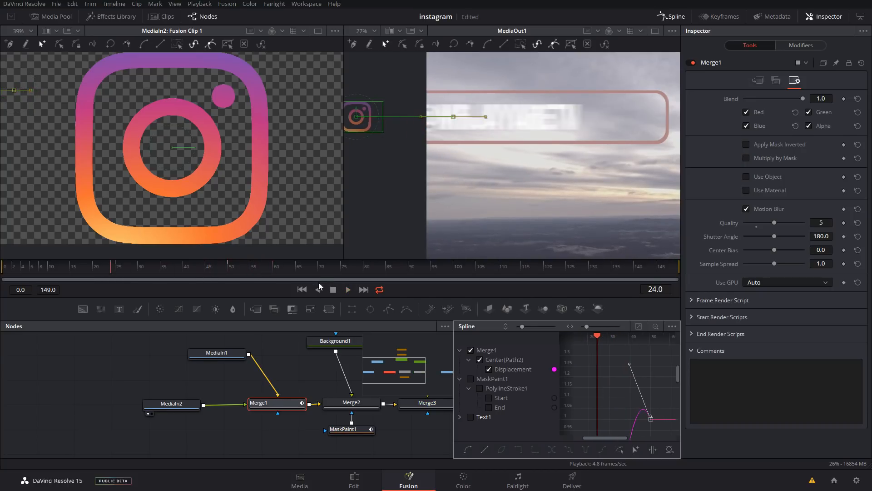
left_click(348, 289)
left_click(97, 267)
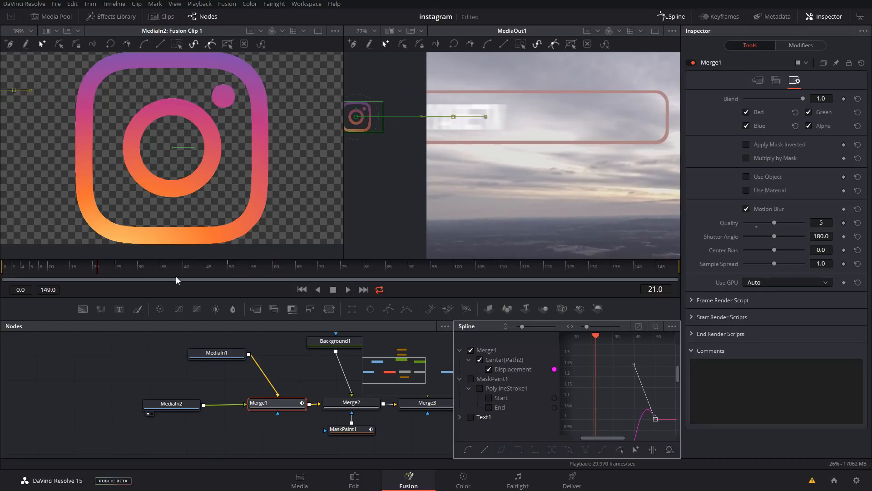
left_click(349, 290)
key("ctrl+s")
Close the Spline editor and keyframe Merge1's Center at frame 132 with the logo in its resting position
scroll(453, 189, "down", 1)
left_click_drag(208, 268, 616, 272)
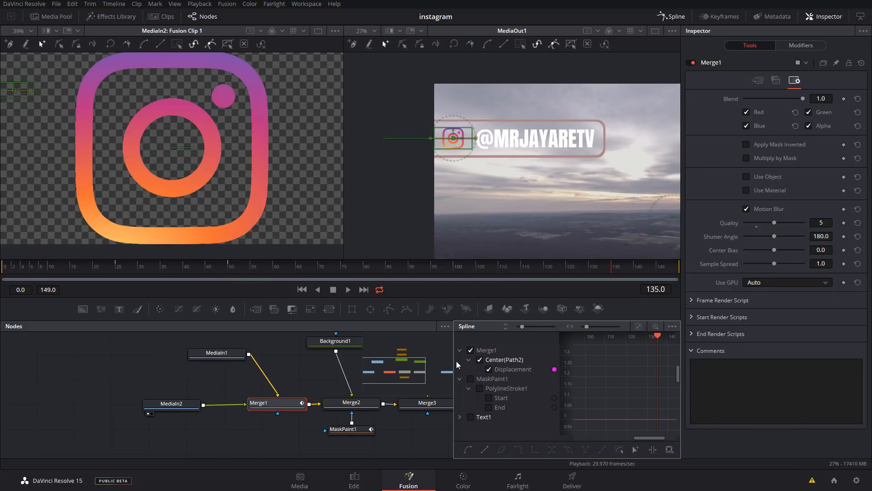
left_click(672, 17)
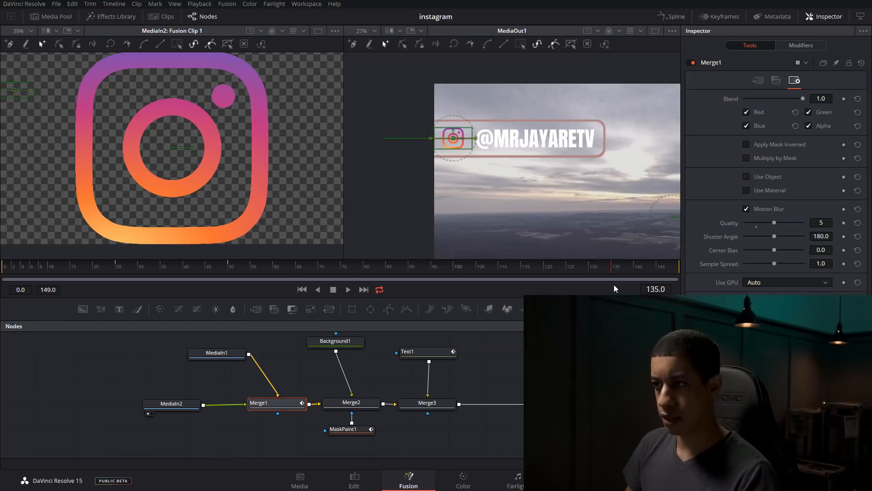
left_click(671, 269)
left_click_drag(644, 269, 605, 267)
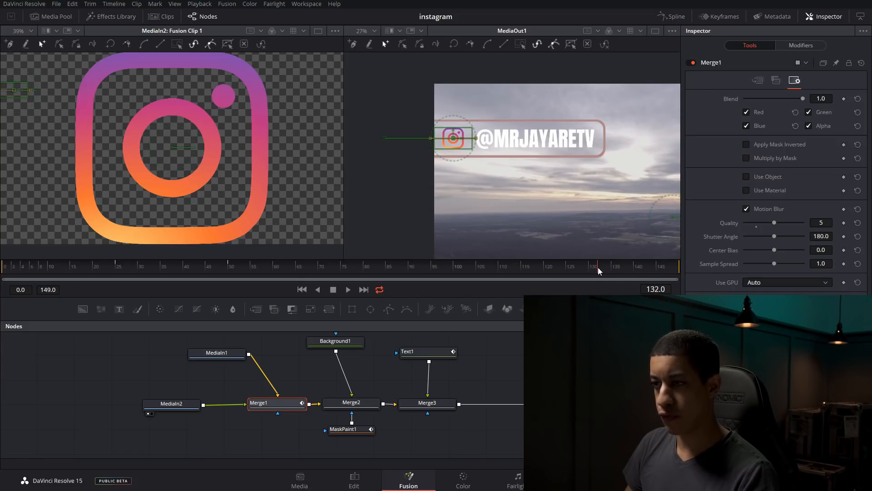
left_click(773, 84)
left_click(759, 81)
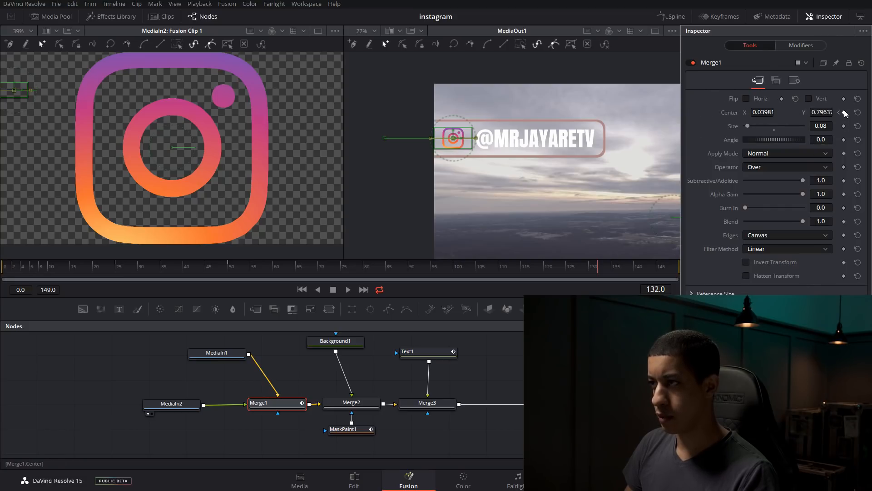
At frame 140, move the logo beyond the image's left edge to Center X -0.0603, and play back the exit
mouse_move(622, 270)
left_mouse_down()
mouse_move(643, 268)
mouse_move(624, 267)
mouse_move(636, 264)
left_mouse_up()
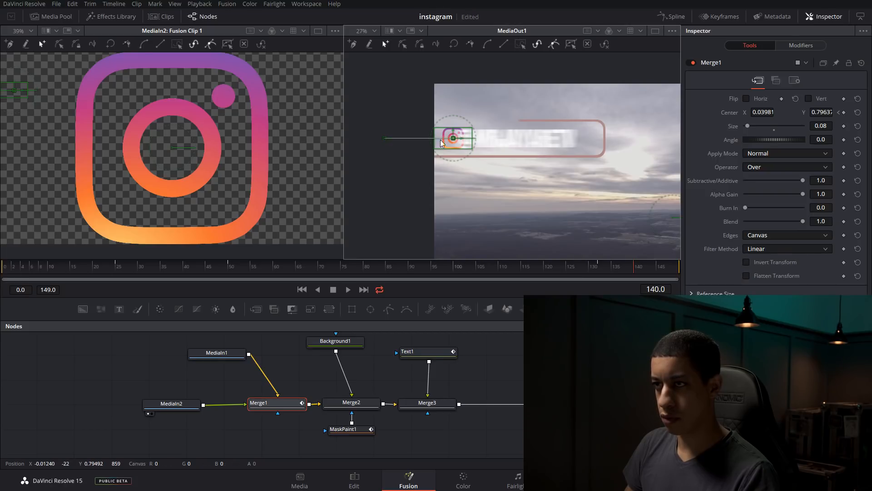
left_click_drag(458, 139, 416, 145)
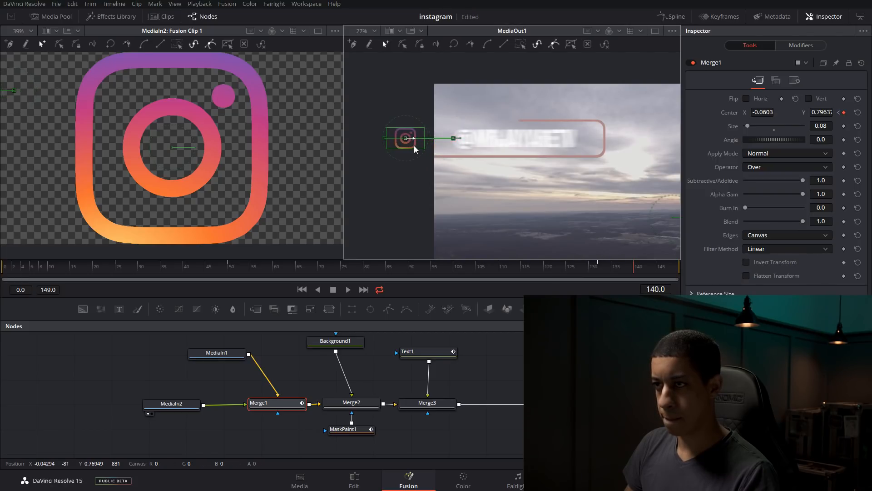
left_click_drag(632, 268, 566, 269)
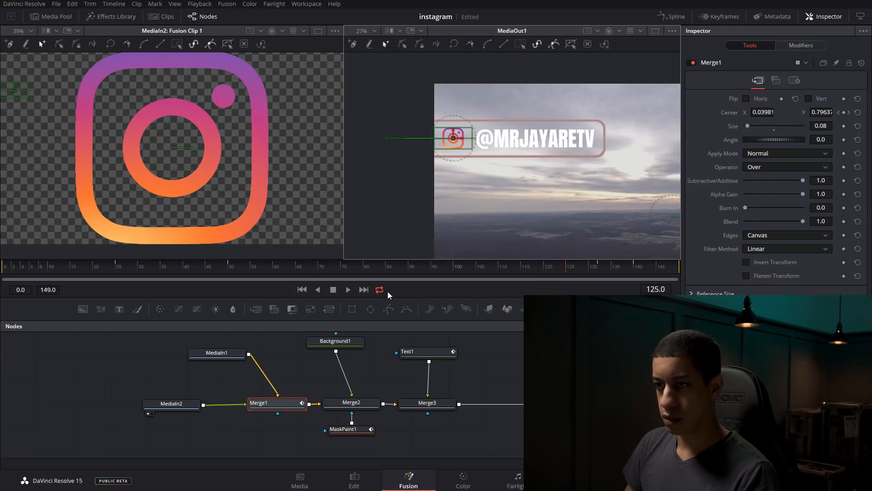
left_click(568, 271)
left_click(347, 291)
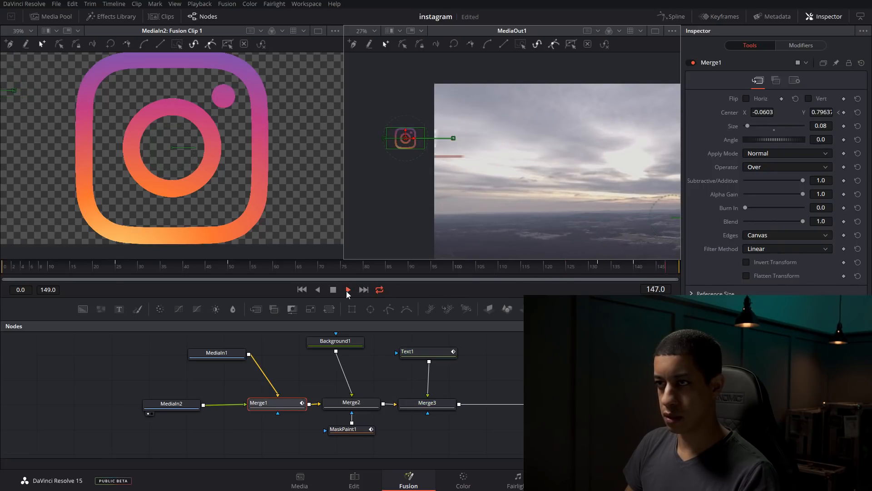
left_click(332, 288)
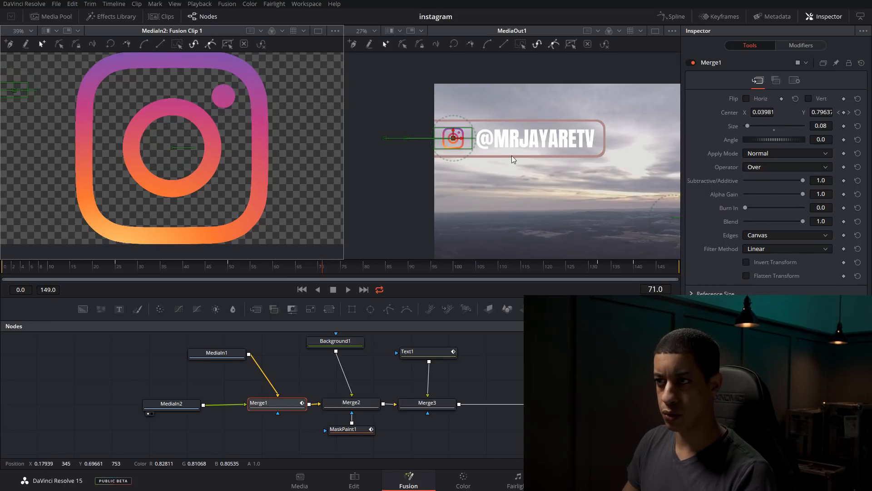
Change the Background1 node's type from a solid color to Gradient
scroll(355, 390, "up", 2)
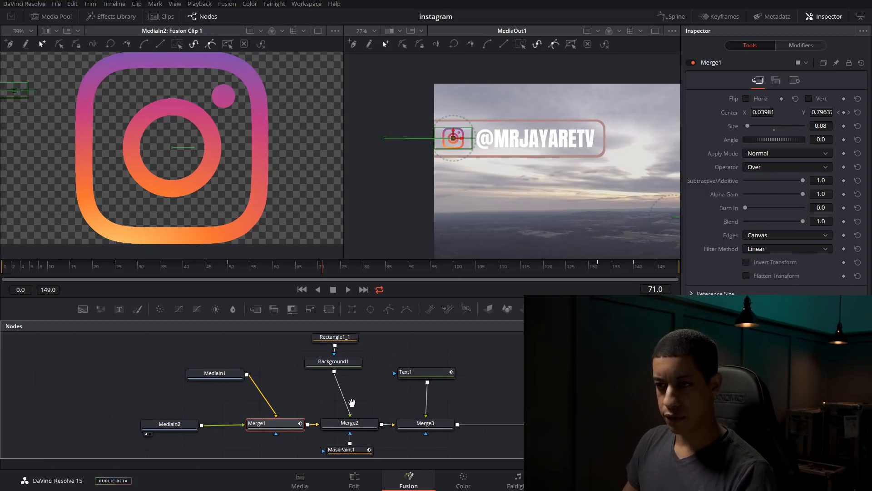
left_click(349, 372)
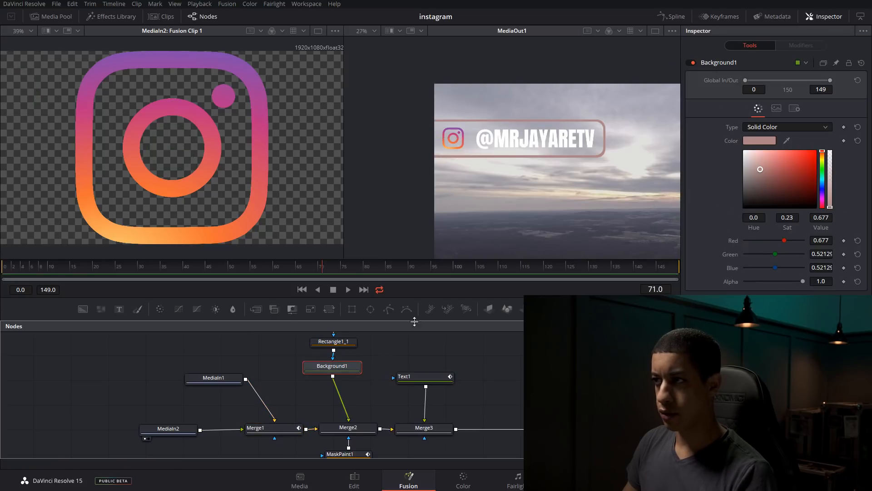
left_click(811, 128)
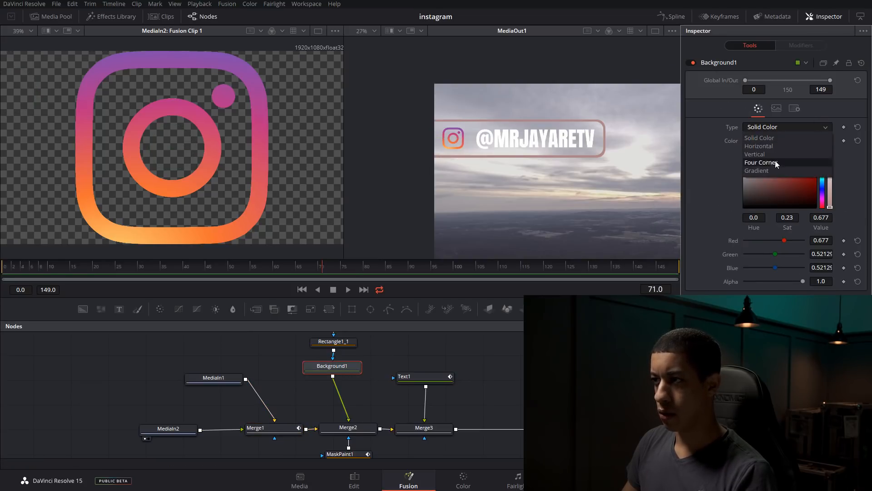
left_click(757, 170)
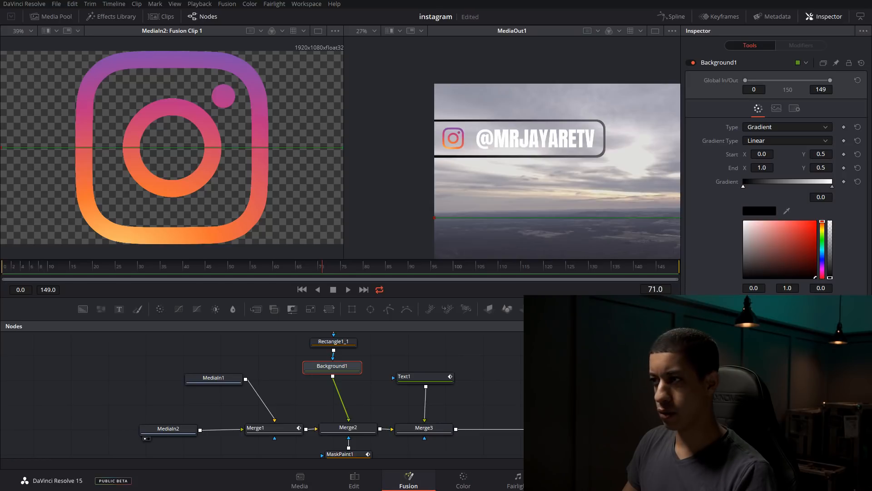
Set Background1's gradient start color to #8548A7 and its end color to #F99F51
left_click(755, 211)
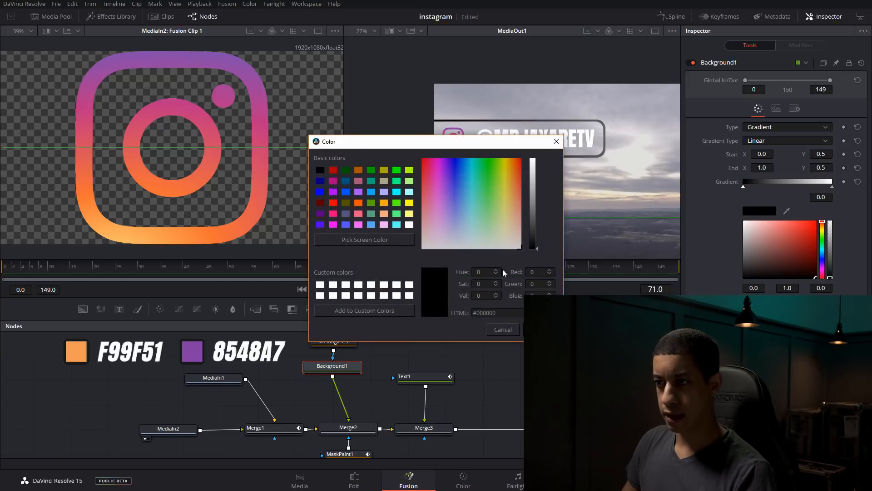
triple_click(511, 312)
type("#8548A7")
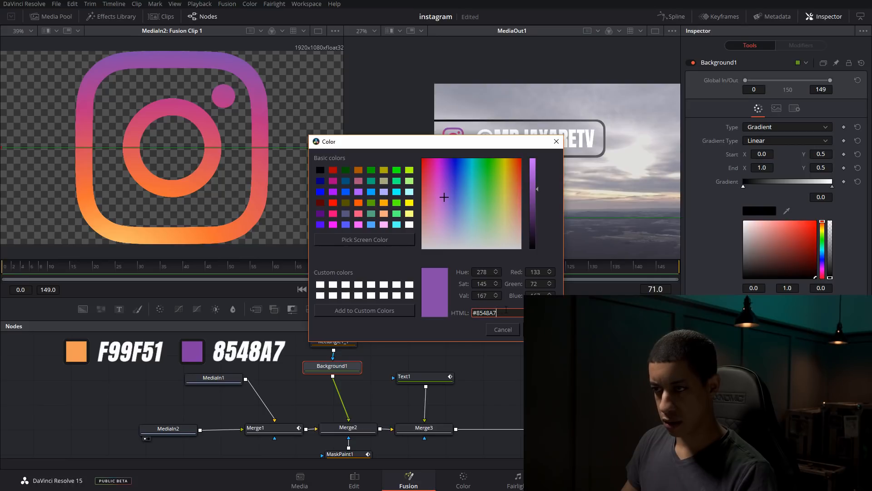
key("Return")
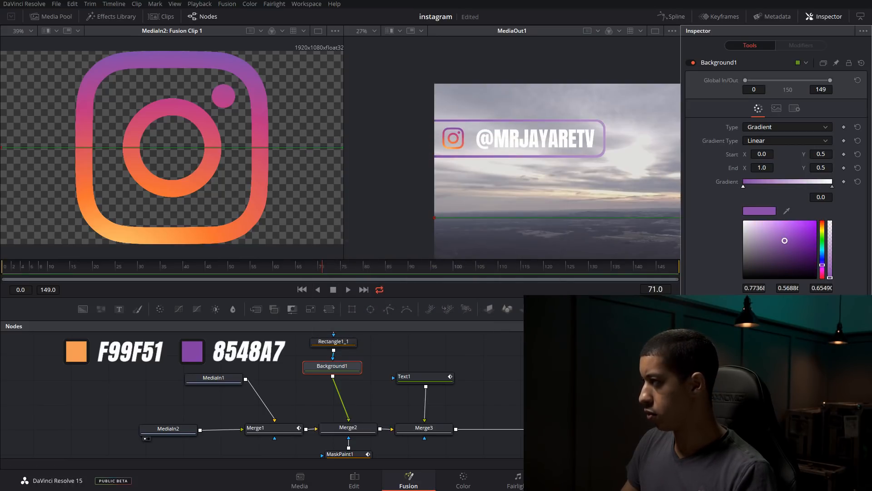
left_click(832, 185)
left_click(752, 212)
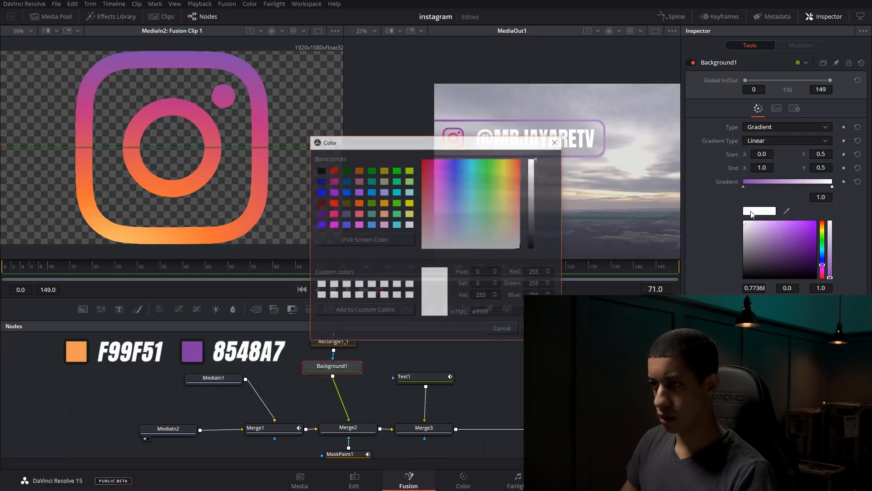
type("F99F51")
key("Return")
Fit the gradient line to the bar, with Start at about X 0.017, Y 0.697 and End at about X 0.361, Y 0.863
scroll(551, 195, "down", 2)
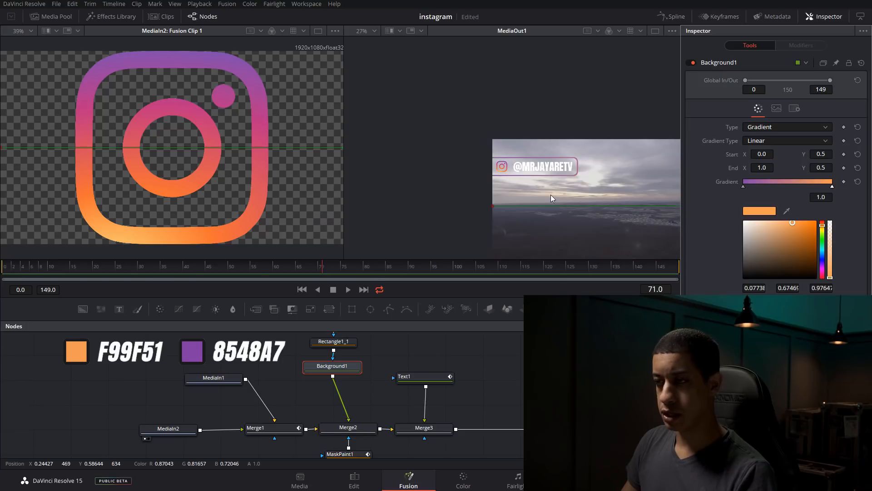
left_click_drag(600, 241, 510, 209)
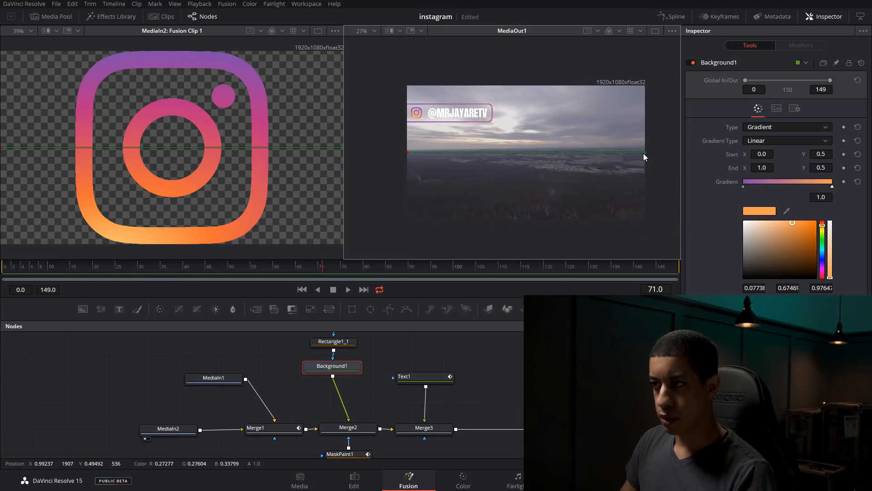
left_click_drag(645, 152, 493, 104)
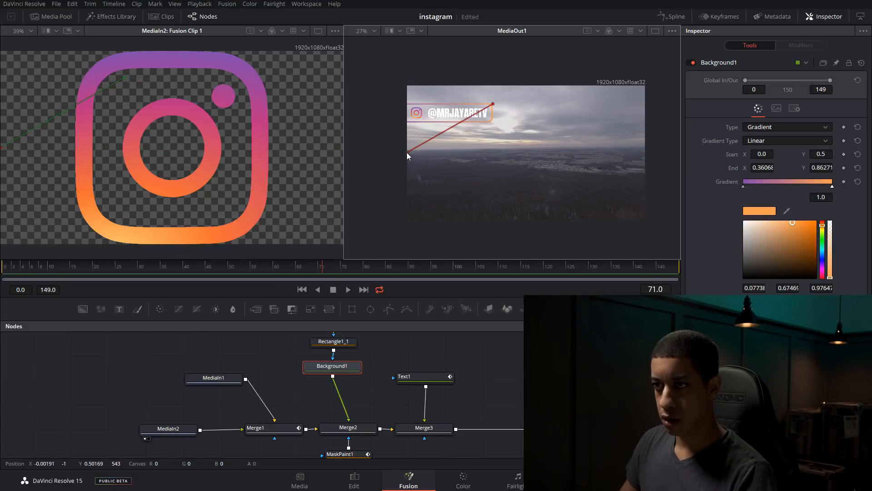
left_click_drag(407, 151, 411, 127)
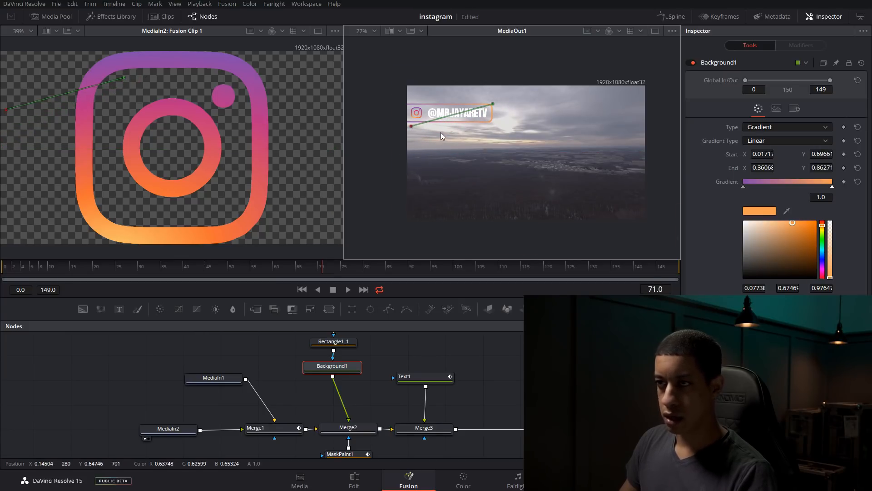
Try stretching the gradient's end point out to about X 0.617, Y 0.937, and bring it back to the bar's upper-right corner
scroll(441, 132, "up", 1)
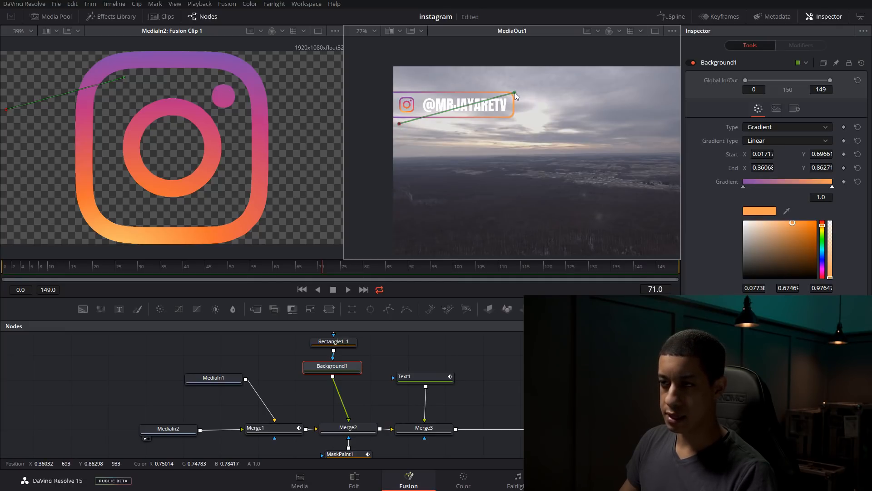
left_click_drag(517, 95, 602, 82)
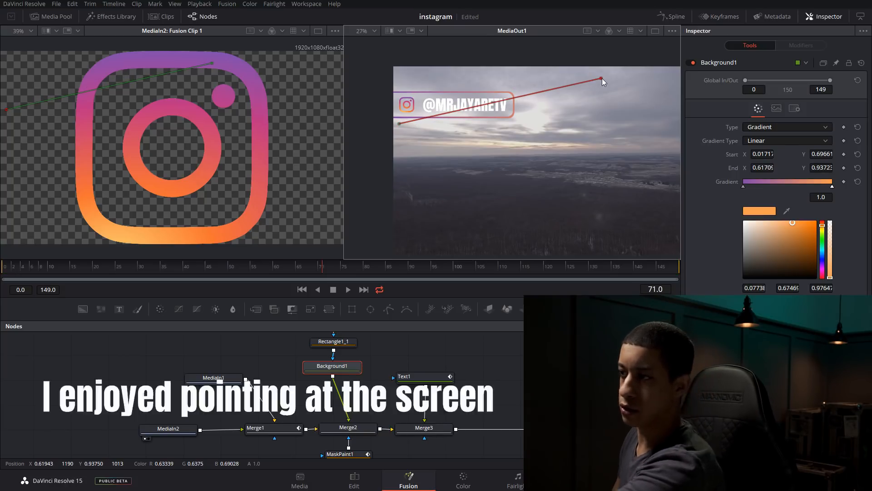
left_click_drag(602, 78, 518, 93)
Fine-tune the gradient line to Start at about X 0.009, Y 0.713 and End at about X 0.365, Y 0.869, and save the project
left_click_drag(397, 123, 394, 119)
scroll(410, 97, "up", 2)
scroll(410, 97, "up", 1)
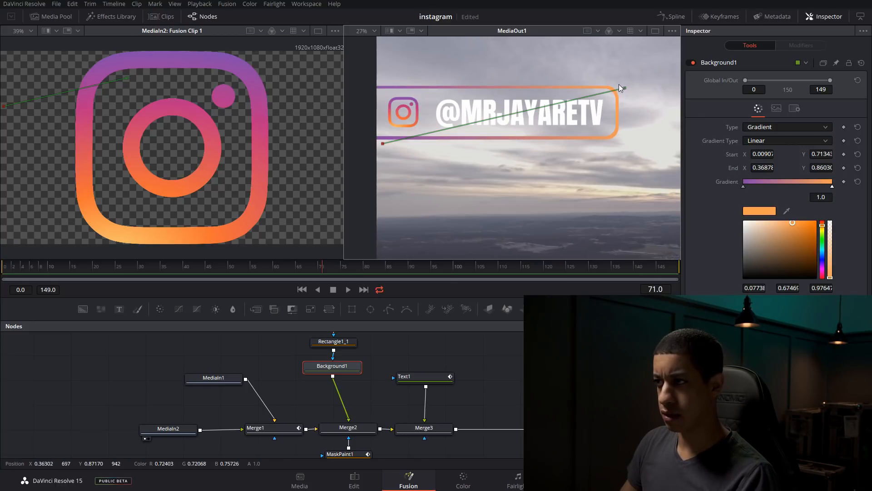
left_click_drag(624, 89, 621, 84)
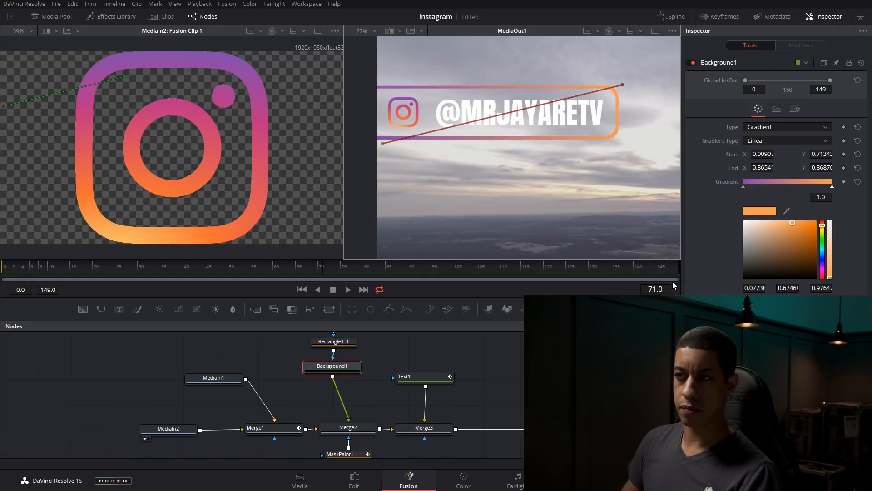
key("ctrl+s")
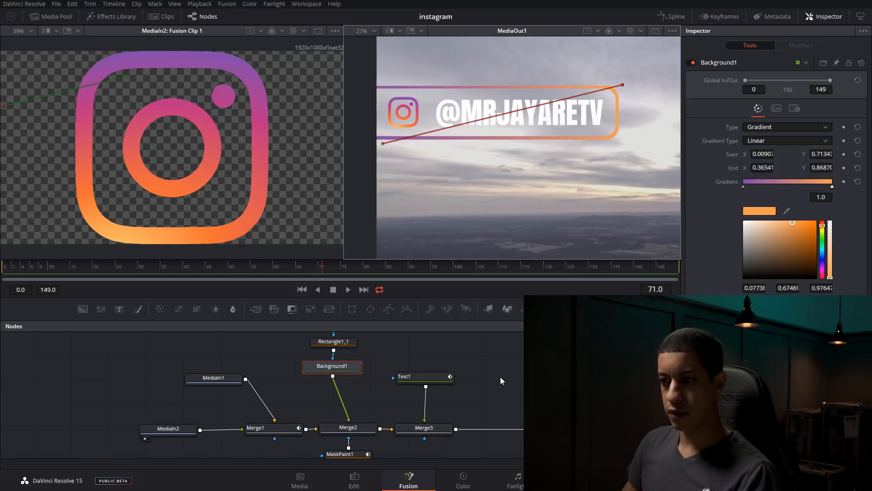
Switch to the Edit page and place the playhead at the start of Fusion Clip 1, 01:00:05:00
scroll(501, 376, "down", 2)
left_click(355, 480)
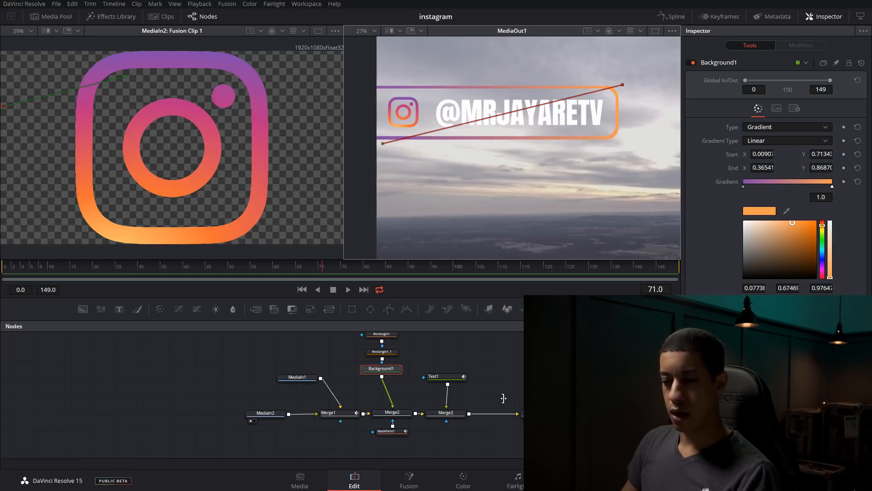
left_click_drag(412, 283, 388, 279)
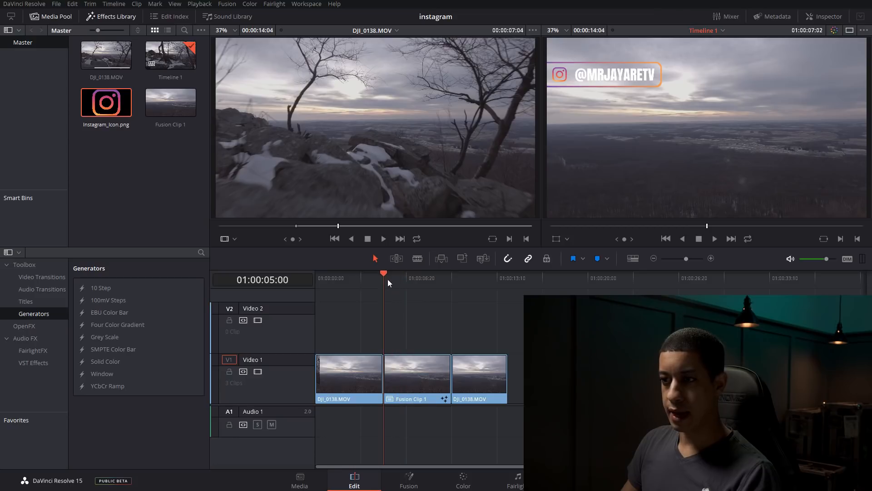
Play Fusion Clip 1 on the timeline to review the overlay animation, stop, and place the playhead at about 01:00:07:00
left_click(715, 238)
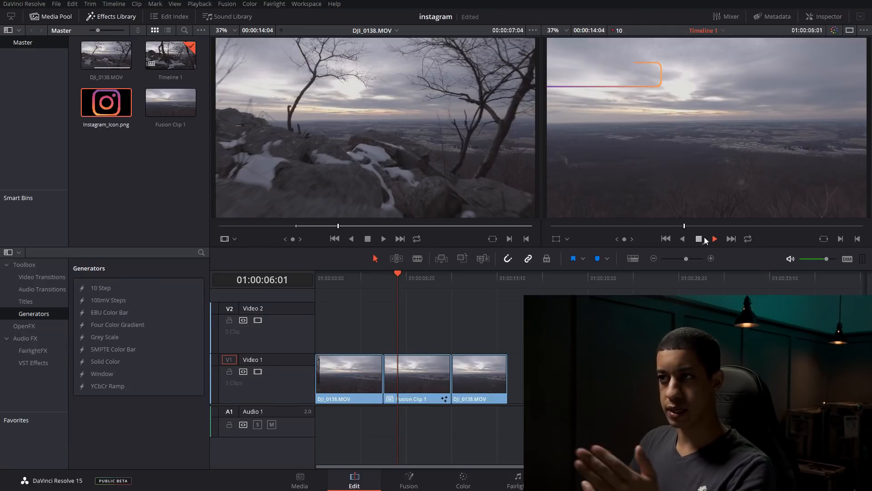
left_click(700, 237)
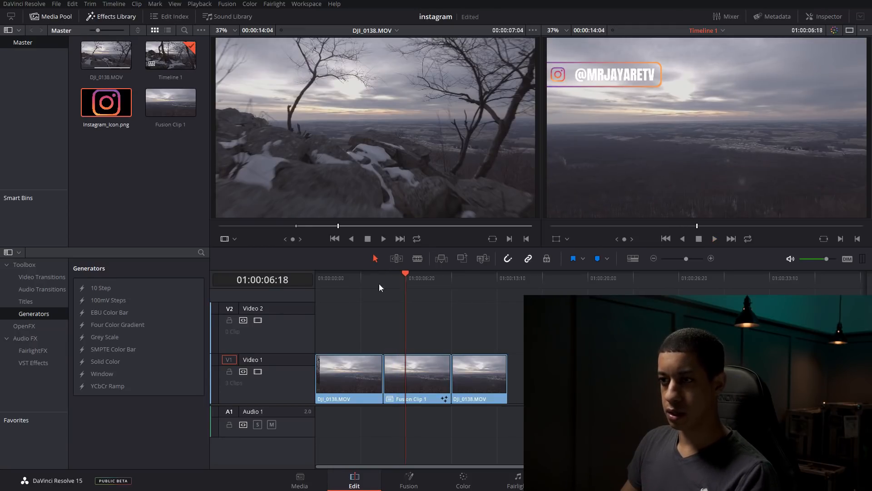
mouse_move(413, 275)
left_mouse_down()
mouse_move(387, 280)
mouse_move(412, 277)
left_mouse_up()
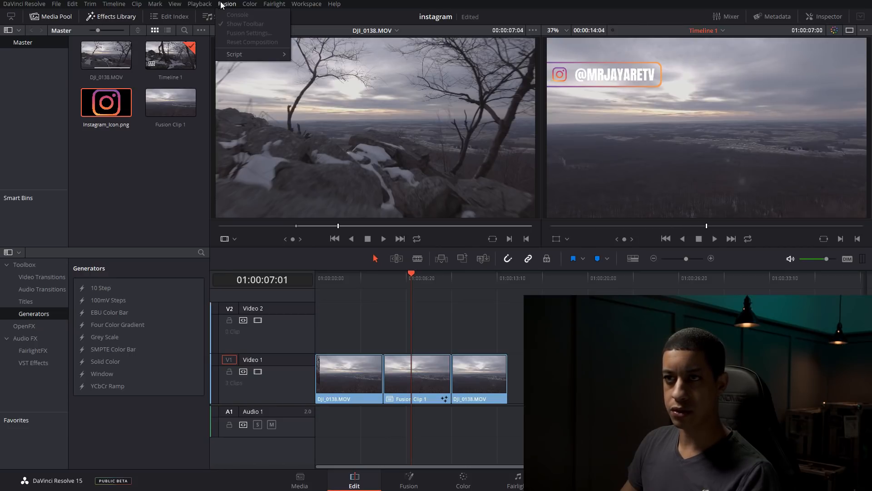
Set the playback Render Cache mode to Smart
left_click(199, 4)
mouse_move(241, 58)
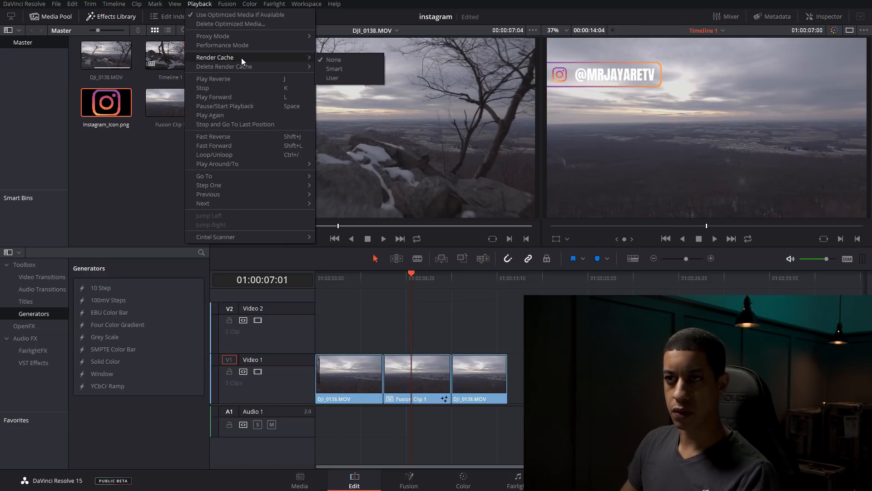
left_click(346, 71)
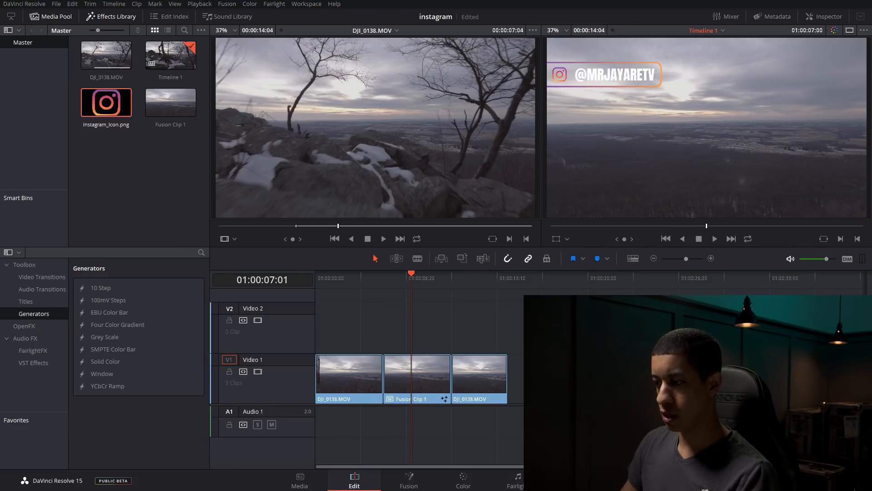
Choose DNxHR SQ as the Render Cache Format in the project's Master Settings and save the settings
key("shift+9")
scroll(514, 268, "down", 5)
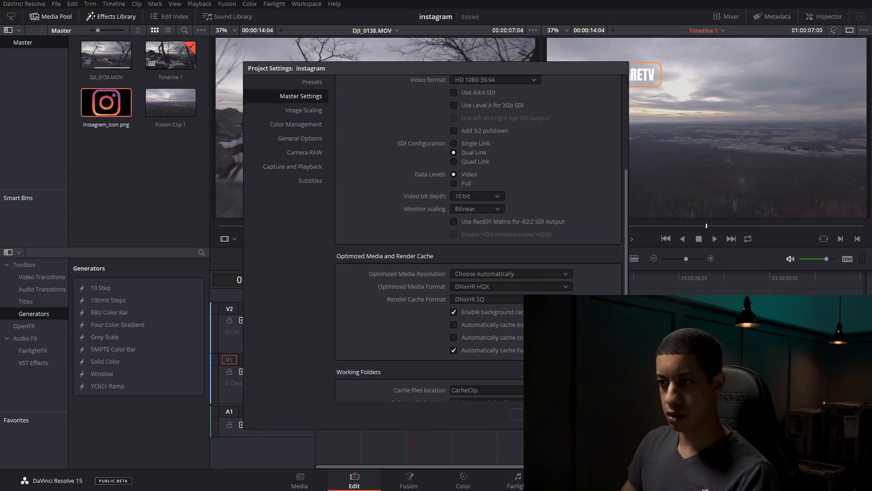
left_click(502, 300)
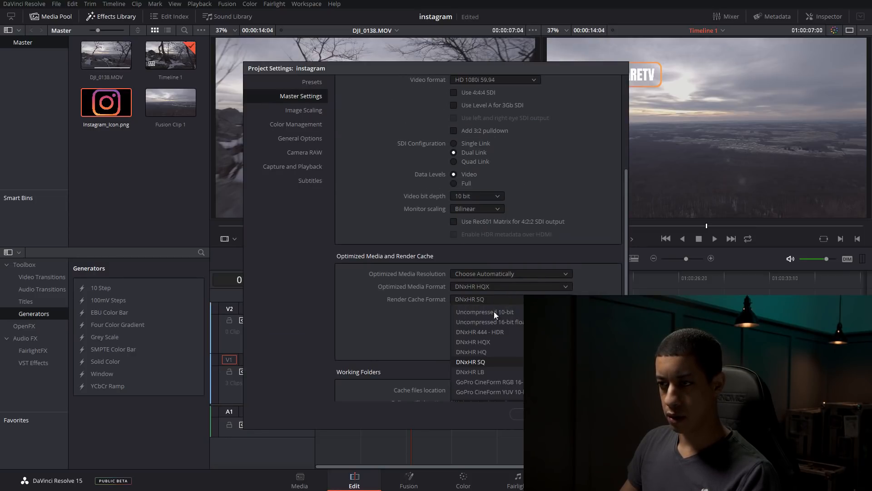
left_click(479, 364)
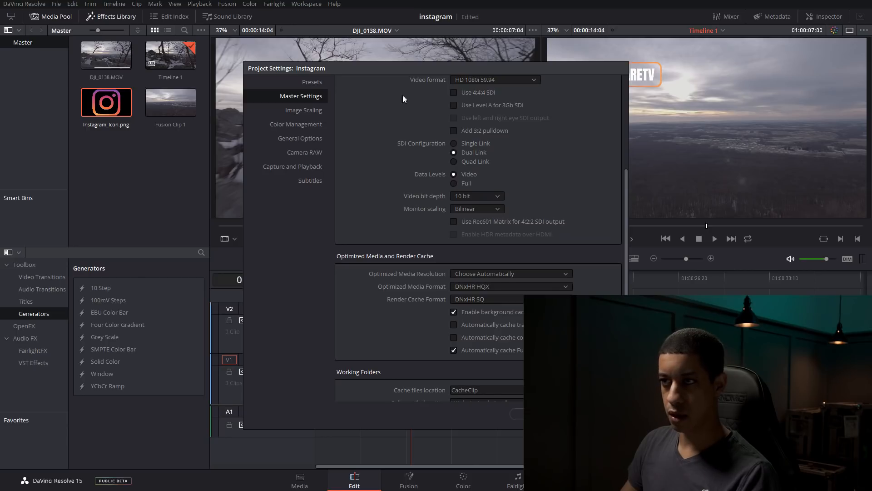
left_click(595, 414)
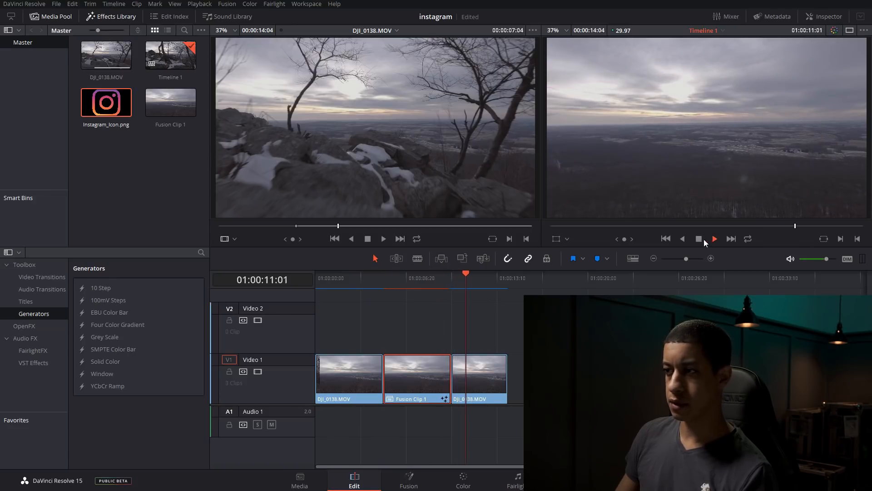
Stop the timeline playback and save the project
left_click(698, 238)
key("ctrl+s")
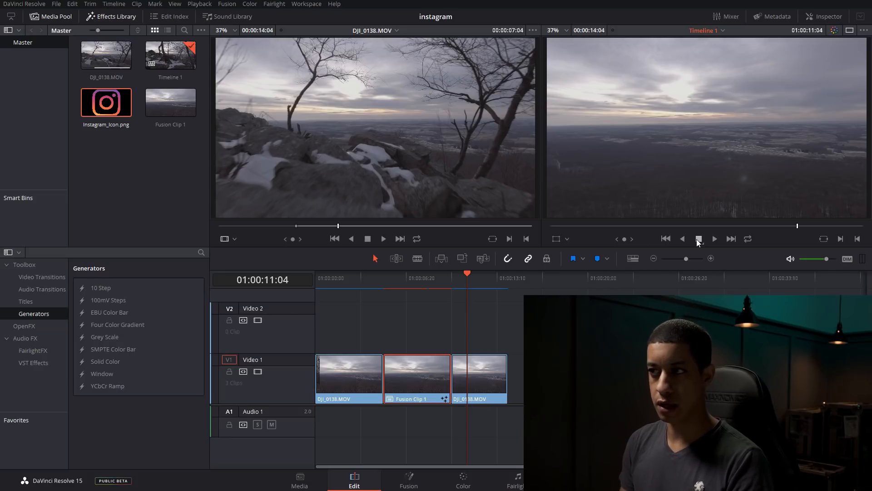
key("ctrl+s")
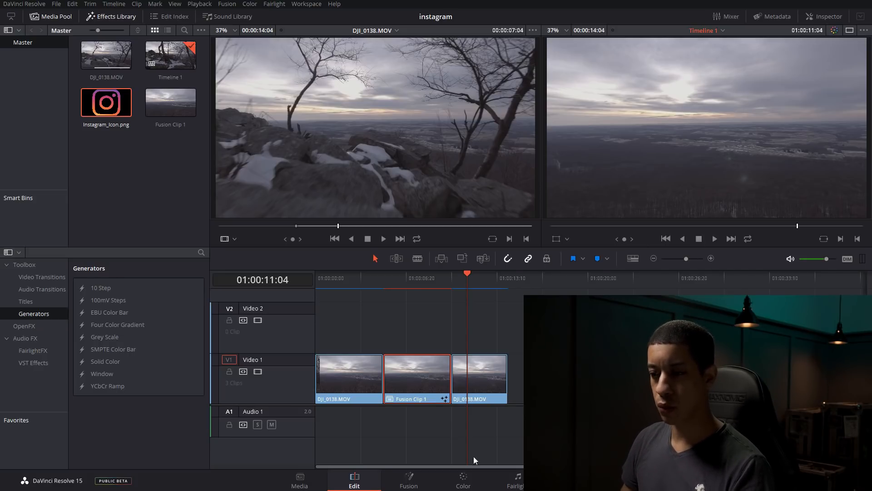
Switch to the Fusion page and load the composition of clip 02, the Fusion Clip, showing the clip strip only while choosing it
left_click(411, 481)
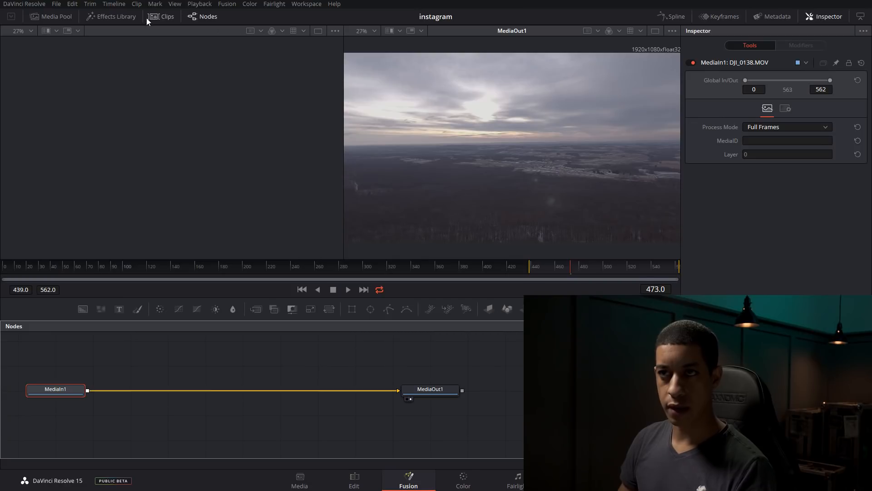
left_click(163, 17)
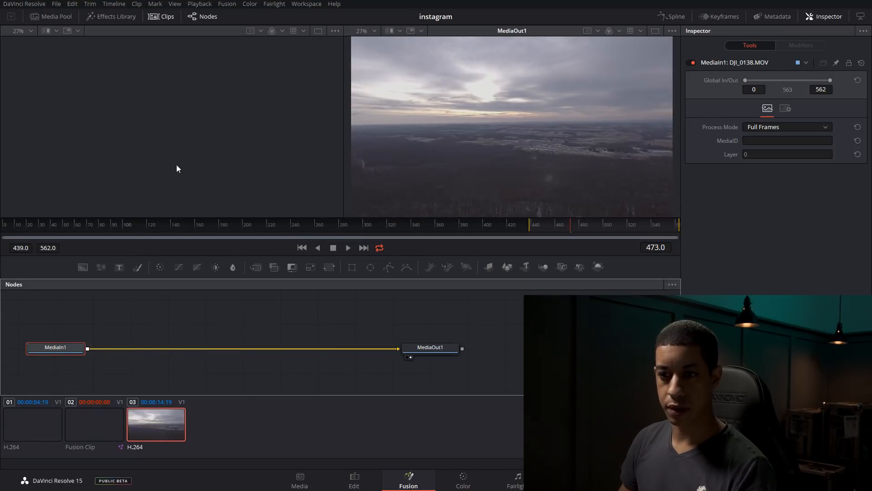
left_click(91, 414)
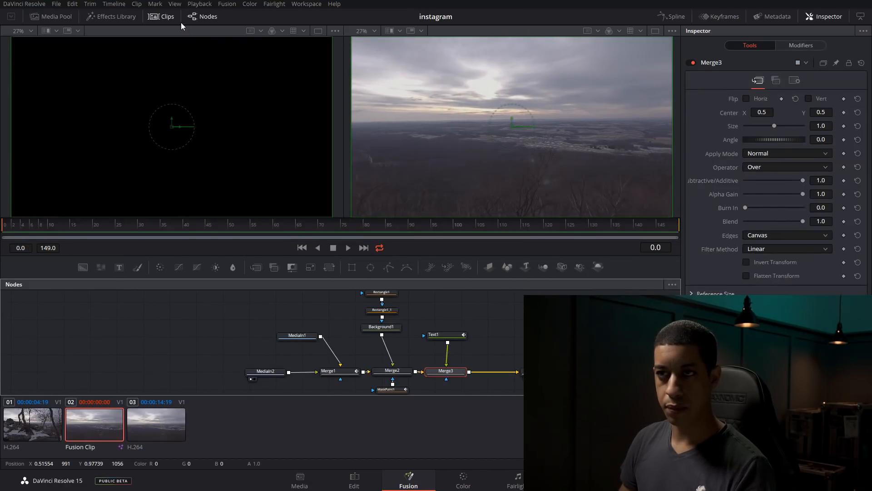
left_click(162, 16)
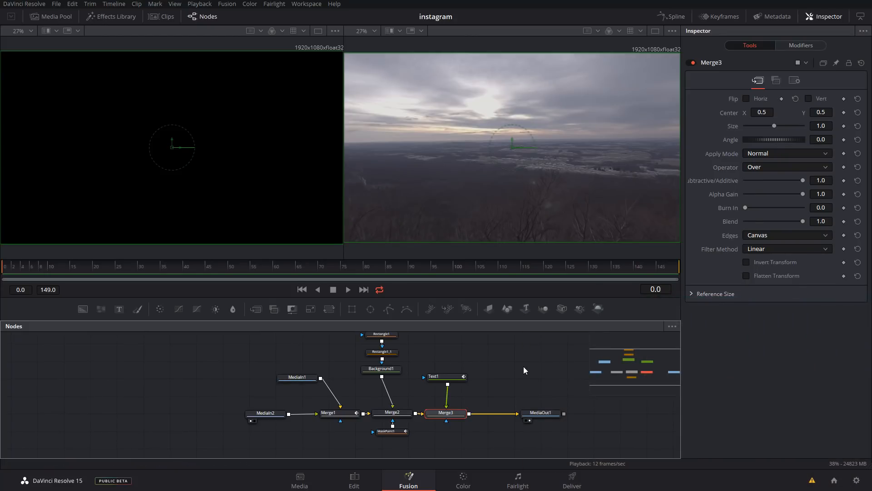
Move MediaIn1 and MediaOut1 away from the overlay nodes, and select all nodes from Merge1 to Merge3, including the masks, background and text
left_click_drag(295, 383, 270, 386)
left_click_drag(550, 417, 585, 421)
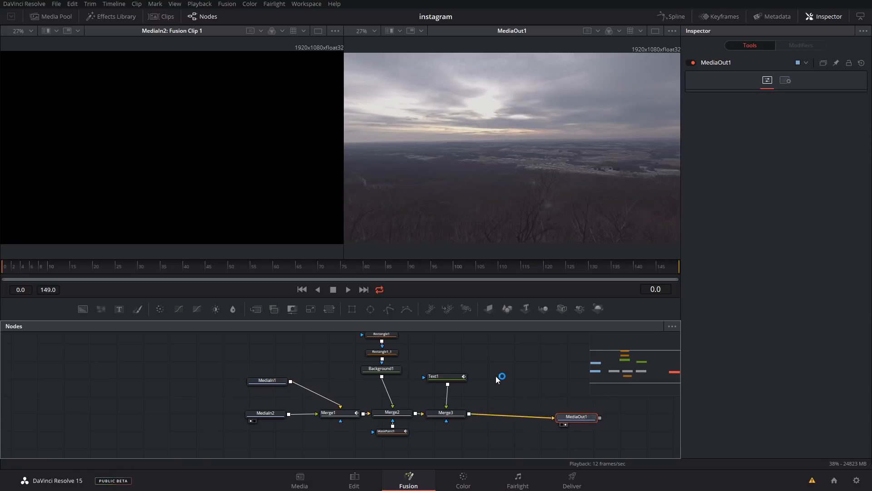
scroll(496, 375, "down", 2)
left_click_drag(386, 340, 472, 414)
scroll(458, 405, "up", 2)
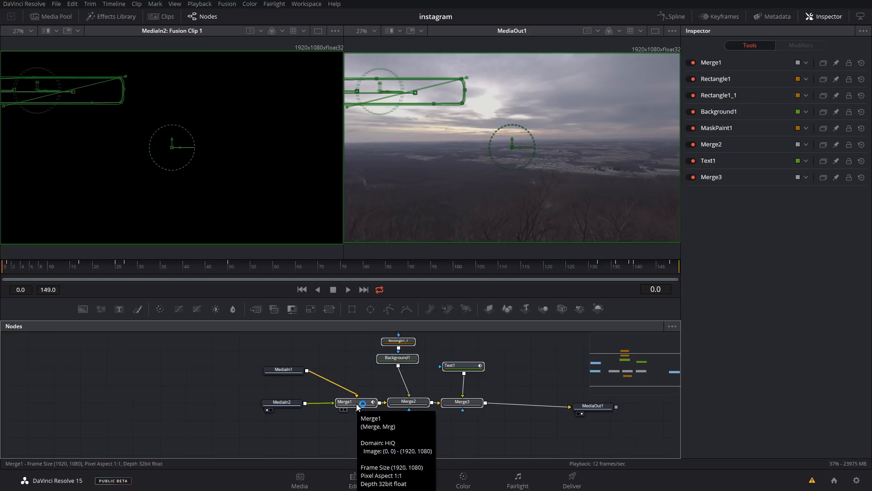
Start saving the selected overlay nodes' settings to a settings file
left_click(462, 403)
right_click(464, 401)
mouse_move(509, 384)
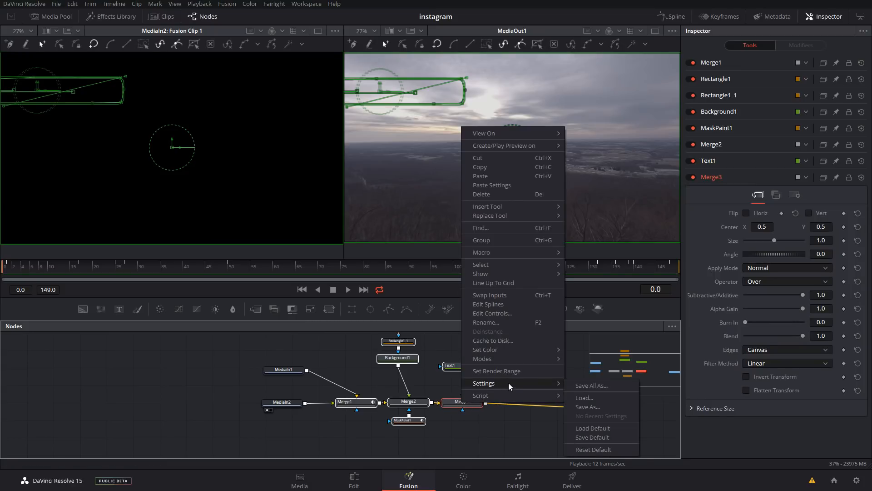
left_click(588, 407)
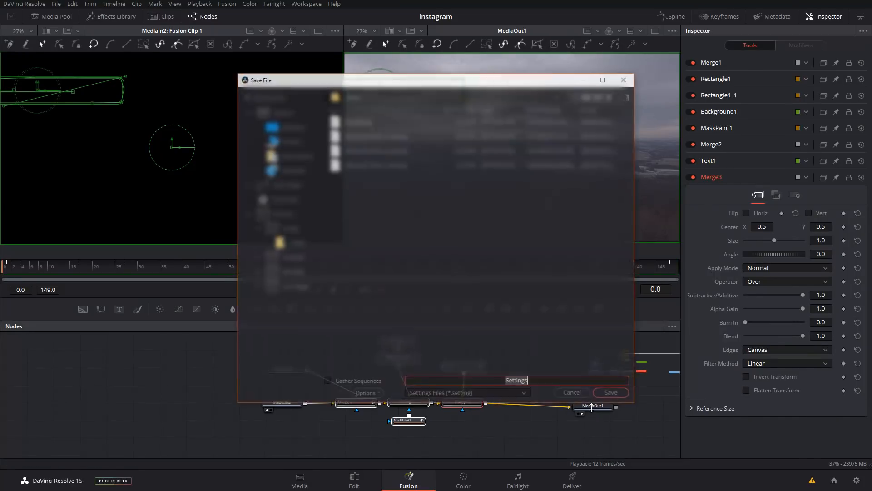
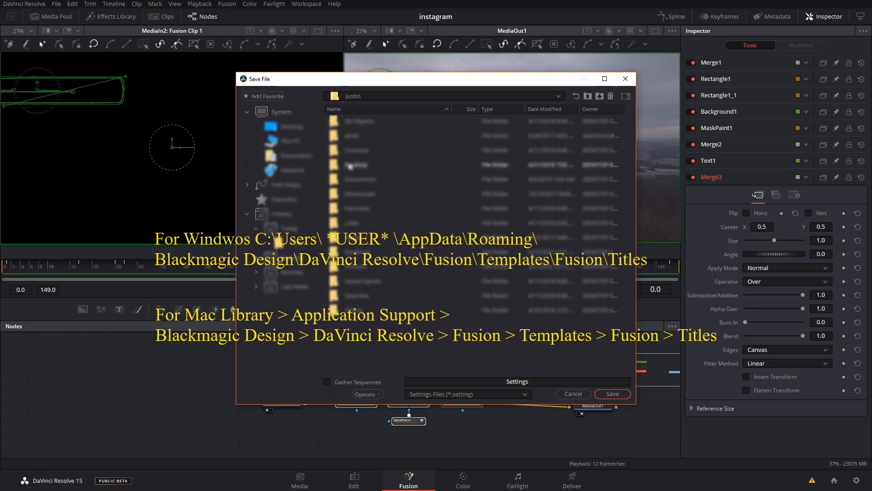
Show hidden files and save the overlay node settings as IG in Resolve's Fusion\Templates\Fusion\Titles folder under AppData
left_click(375, 395)
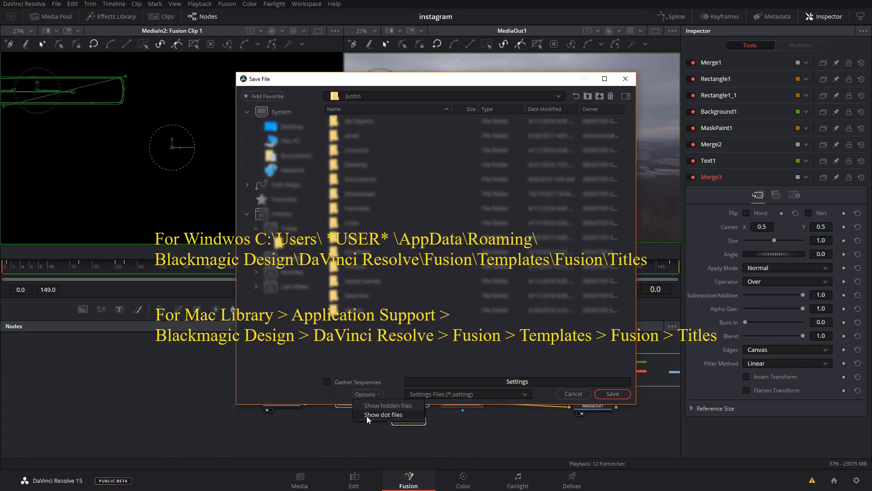
left_click(389, 406)
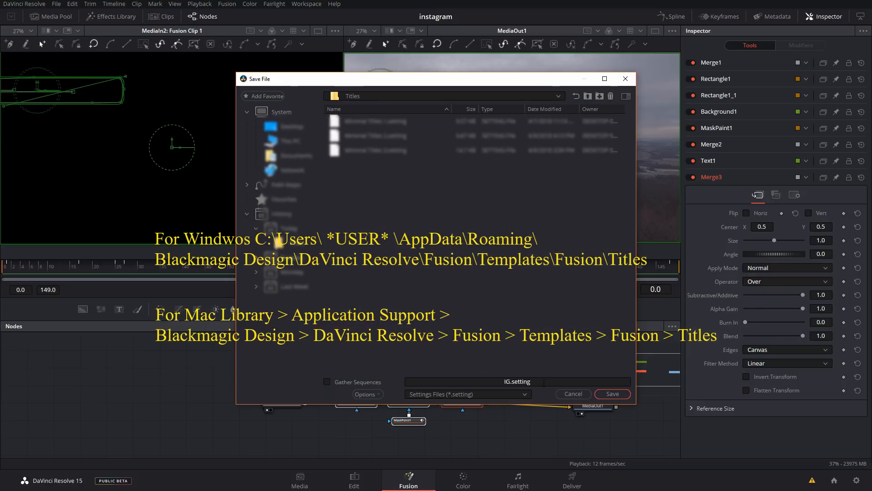
left_click(544, 381)
key("ctrl+a")
key("BackSpace")
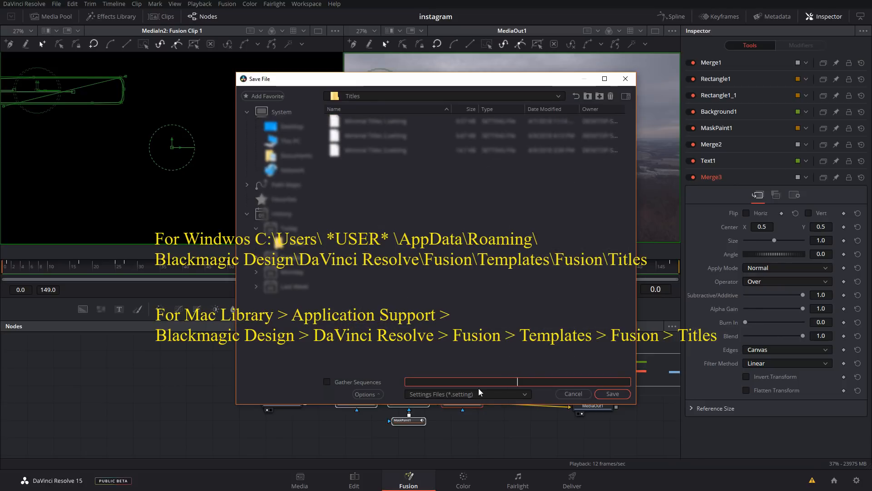
type("IG")
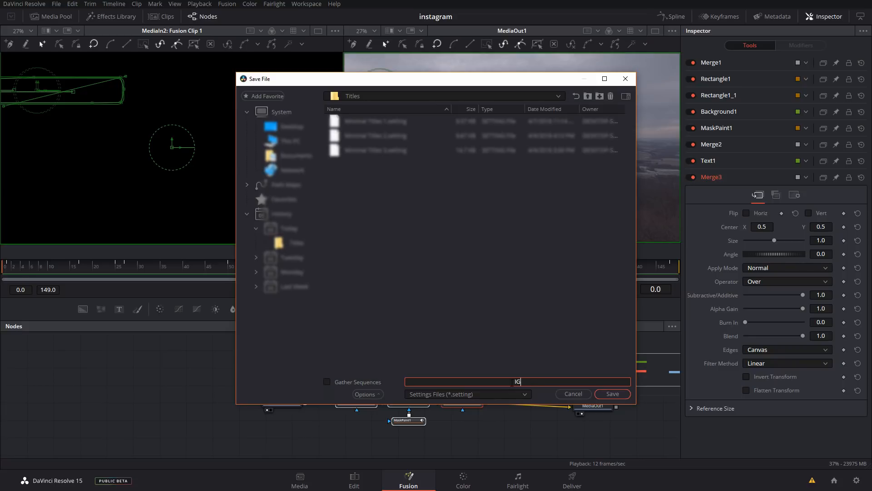
left_click(613, 393)
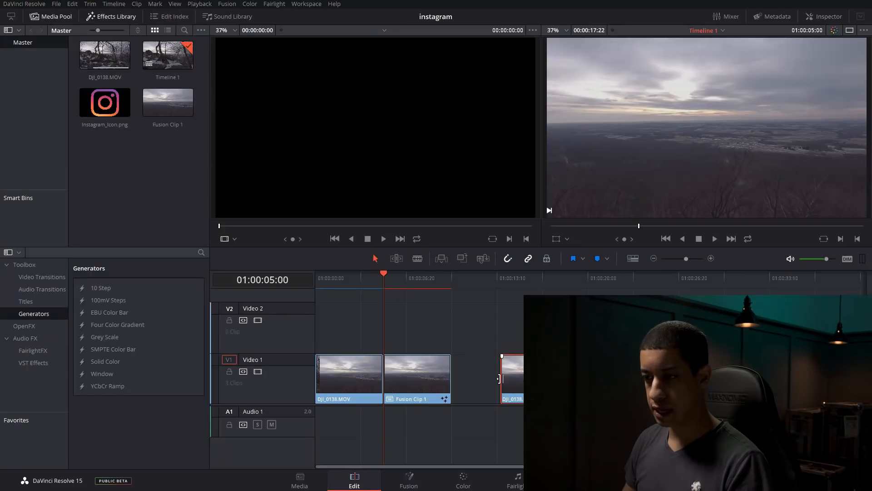
On the Edit page, trim the ends of the last DJI_0138.MOV clip and place Instagram_Icon.png above it on Video 2
left_click_drag(497, 380, 473, 379)
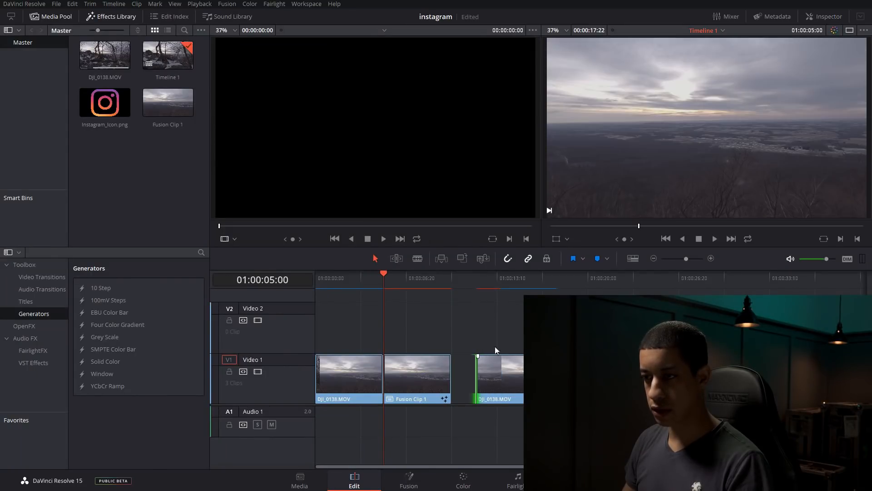
mouse_move(538, 383)
left_mouse_down()
mouse_move(515, 382)
mouse_move(522, 383)
left_mouse_up()
left_click(430, 312)
left_click(99, 107)
left_click_drag(99, 109, 475, 326)
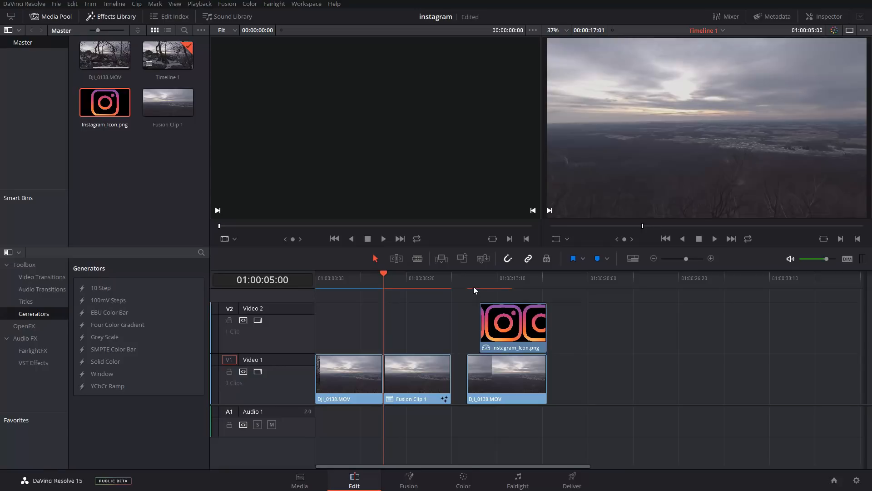
Split the drone clip at 01:00:12:02, where the icon starts, and combine its second part with the icon into a new Fusion clip
left_click(481, 278)
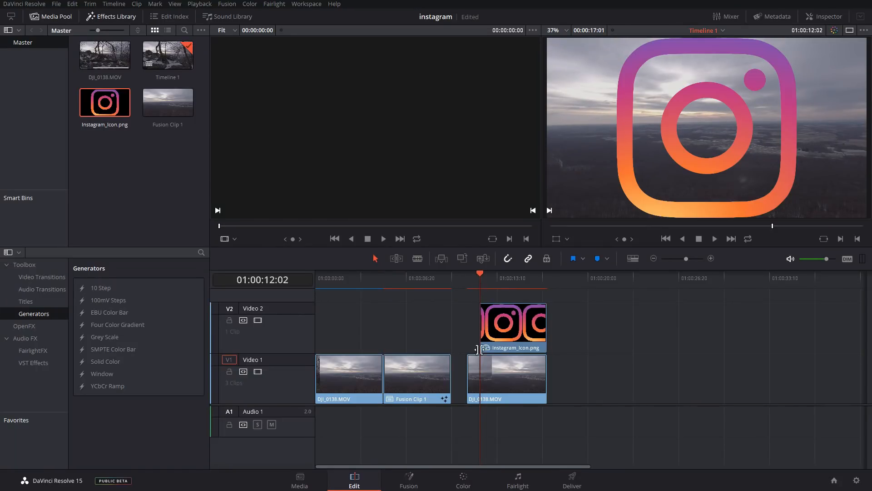
key("ctrl+b")
left_click_drag(530, 354, 523, 375)
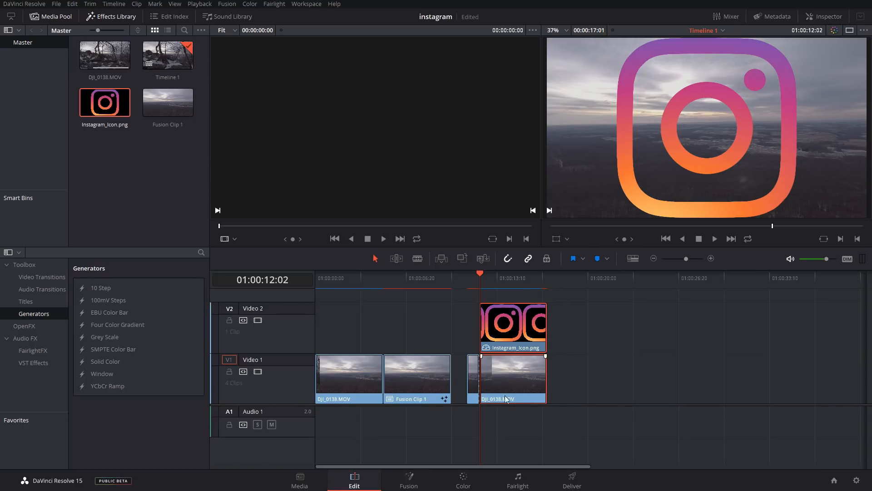
right_click(518, 350)
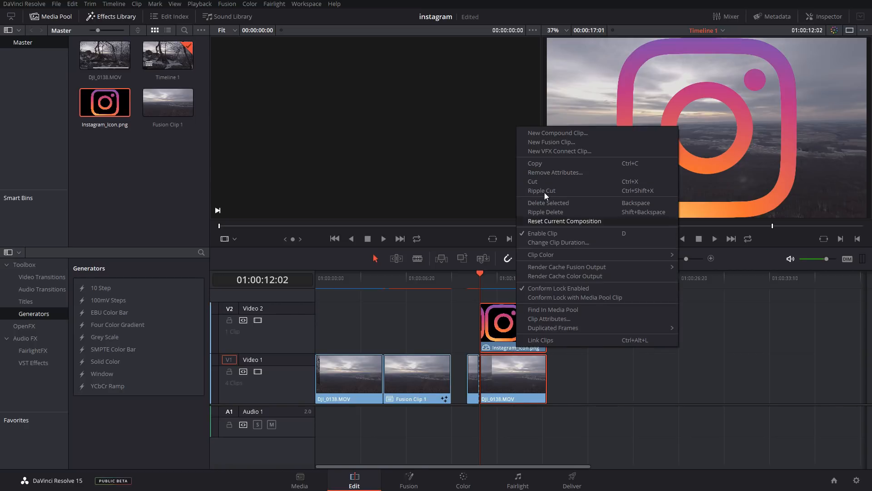
left_click(556, 142)
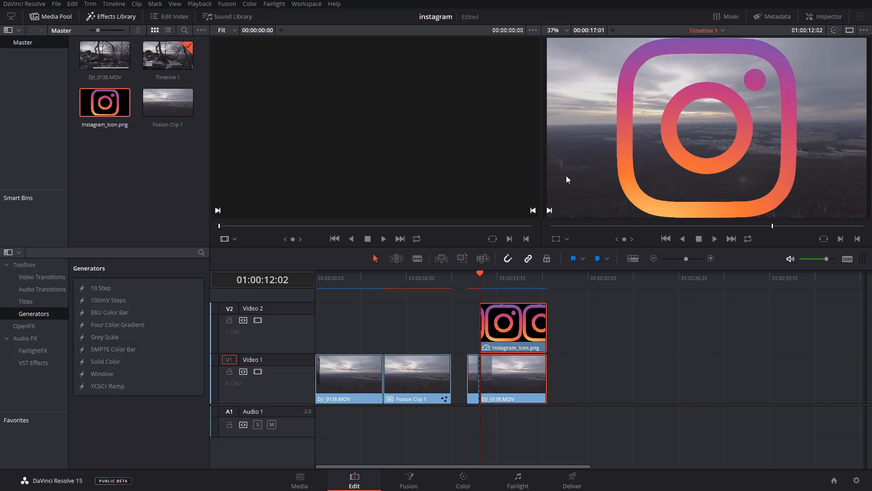
Open the new Fusion clip on the Fusion page, move MediaOut1 further from the media nodes, and delete the default Merge1 node
left_click(513, 280)
left_click(411, 477)
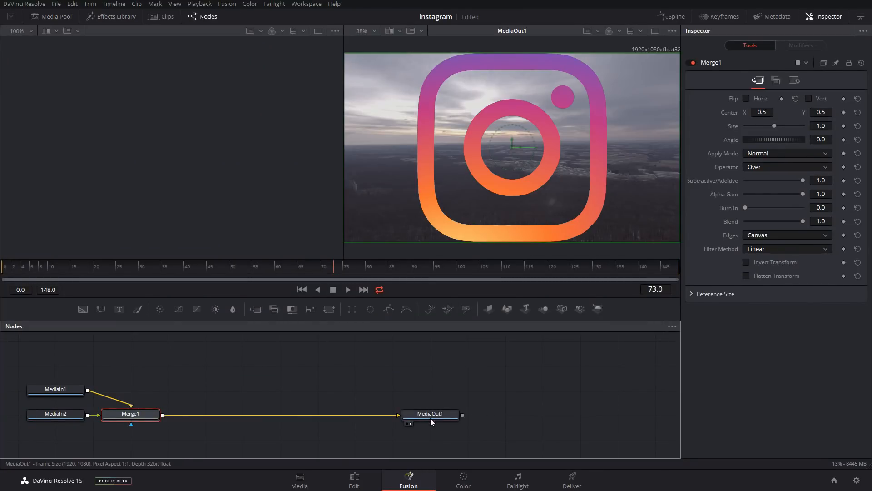
left_click_drag(430, 418, 549, 413)
left_click(140, 423)
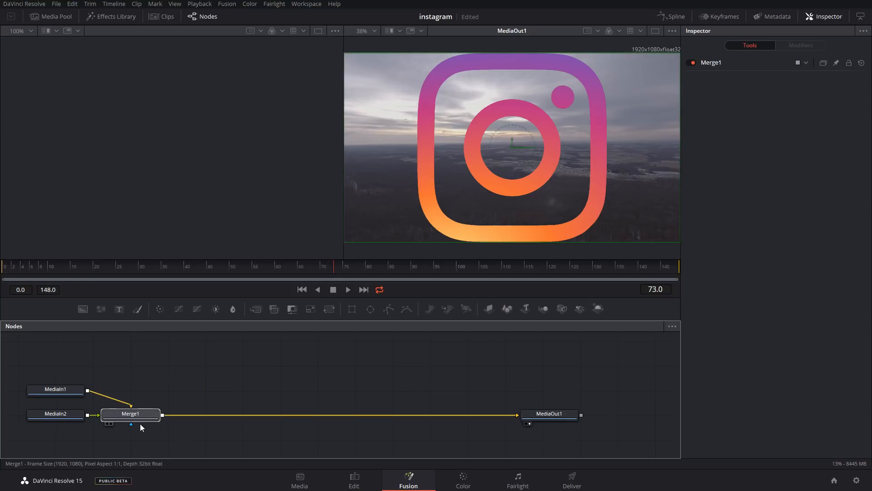
key("Delete")
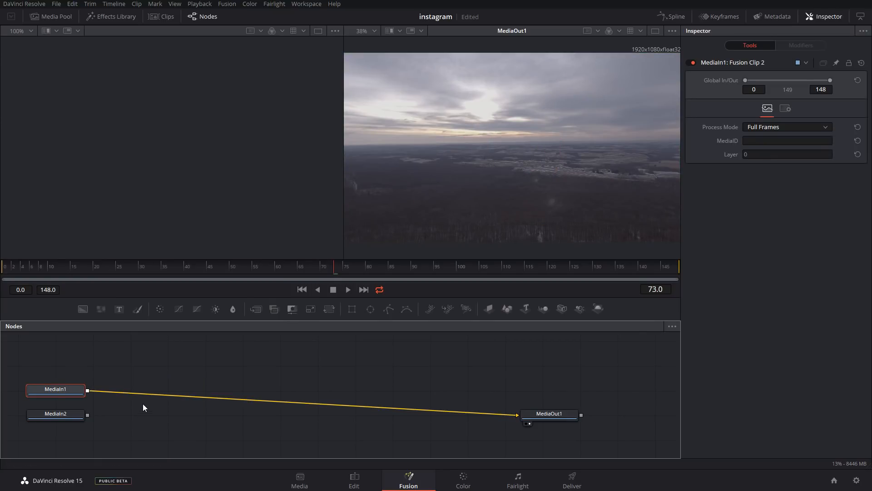
Add the saved IG title template from the effects templates and place its nodes between the media inputs and MediaOut1
left_click(119, 17)
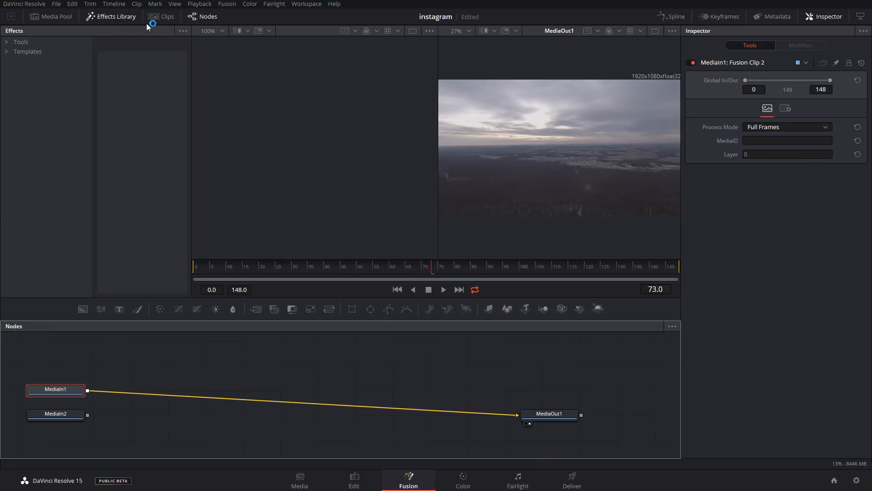
left_click(24, 51)
left_click(7, 52)
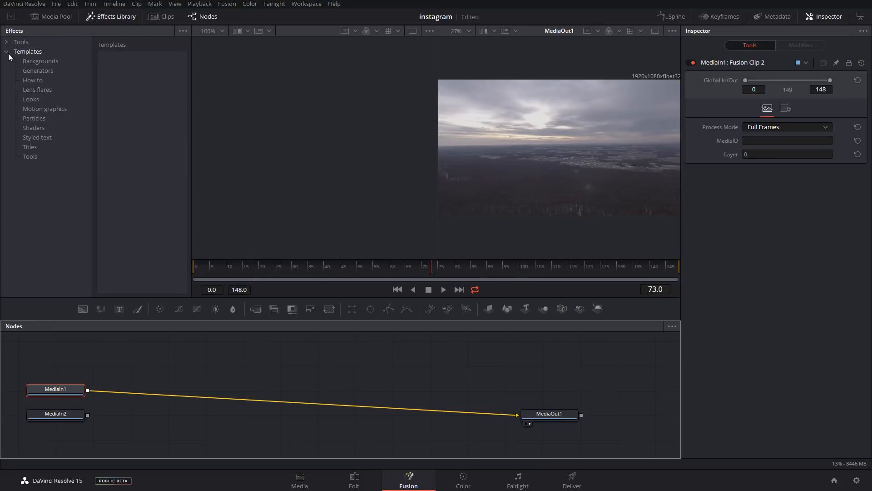
left_click(30, 147)
left_click_drag(319, 321, 252, 379)
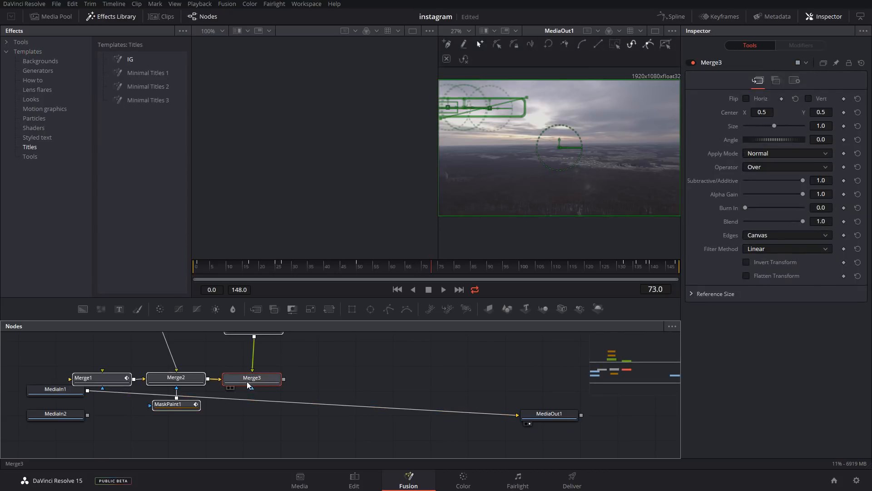
left_click_drag(182, 387, 282, 415)
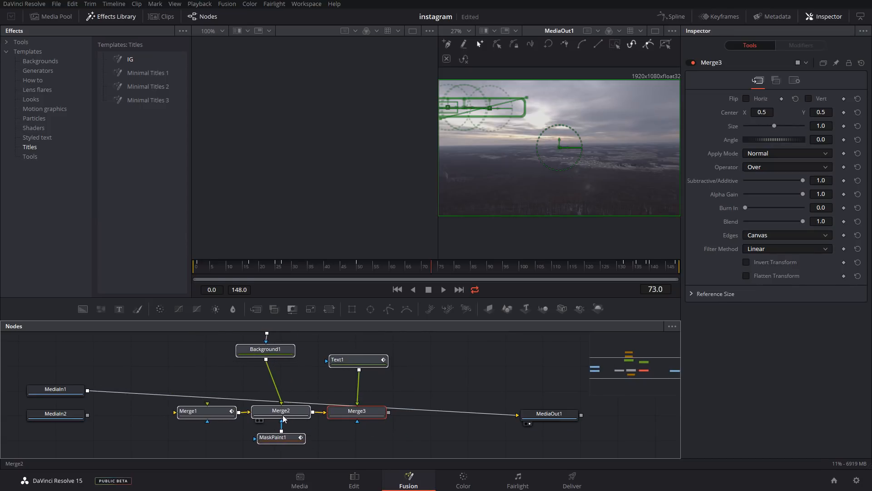
Disconnect MediaIn1 from MediaOut1 and connect Merge3's output to MediaOut1
left_click(426, 396)
left_click(505, 414)
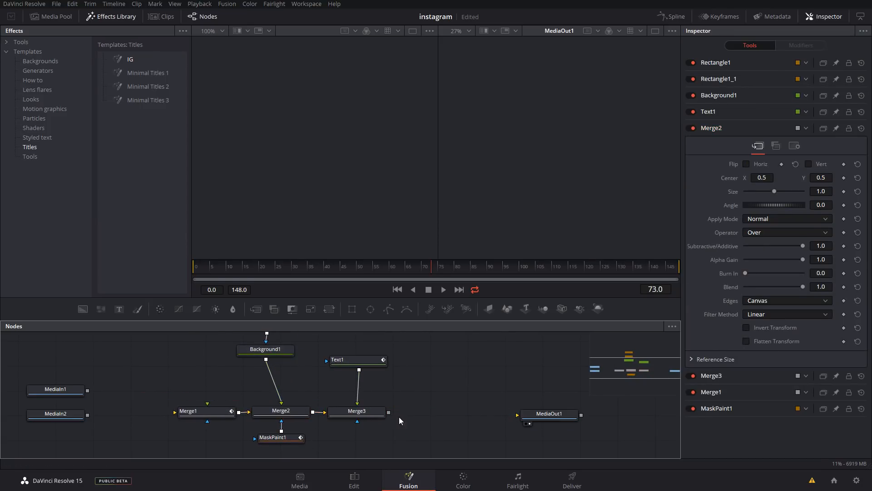
left_click_drag(389, 412, 517, 415)
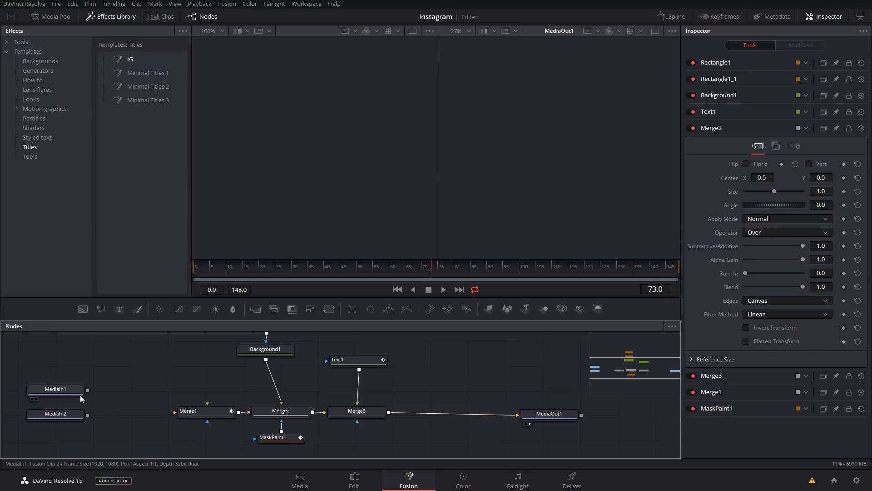
Preview both media inputs, and connect MediaIn1, the drone footage, to Merge1's background and MediaIn2, the Instagram icon, to its foreground
left_click_drag(88, 389, 147, 353)
left_click(58, 391)
key("1")
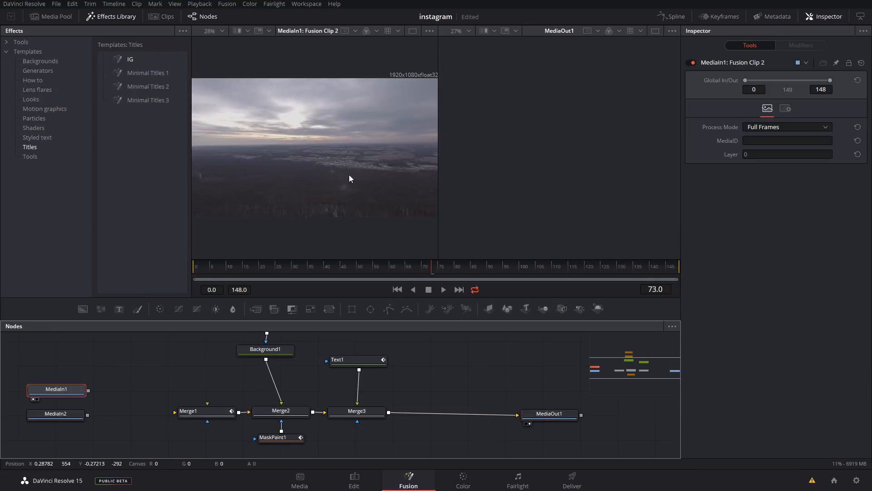
left_click_drag(89, 391, 182, 416)
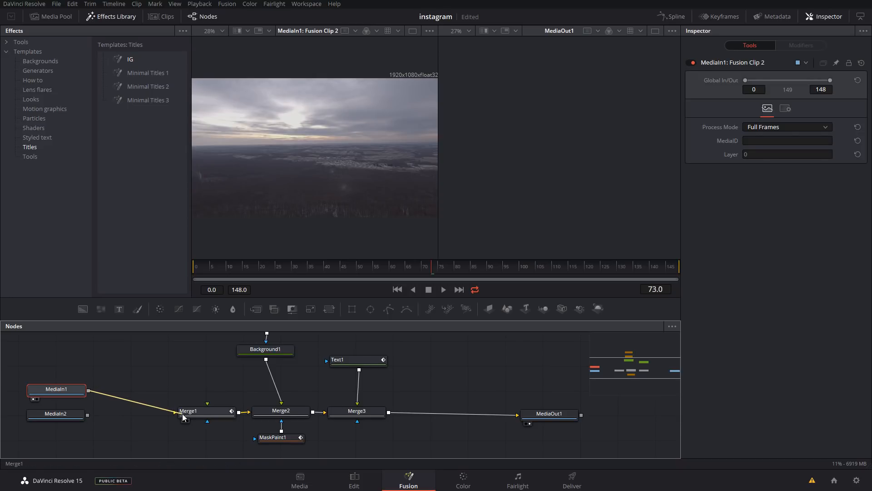
left_click(77, 419)
key("1")
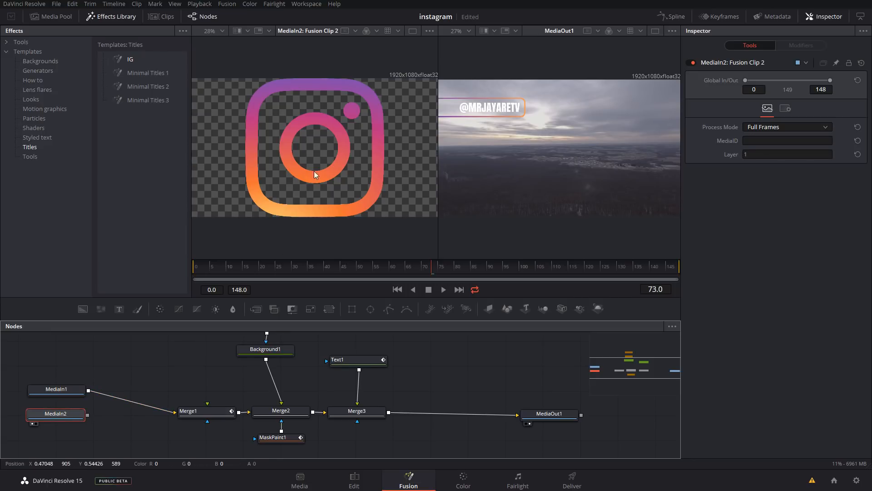
left_click_drag(87, 415, 208, 403)
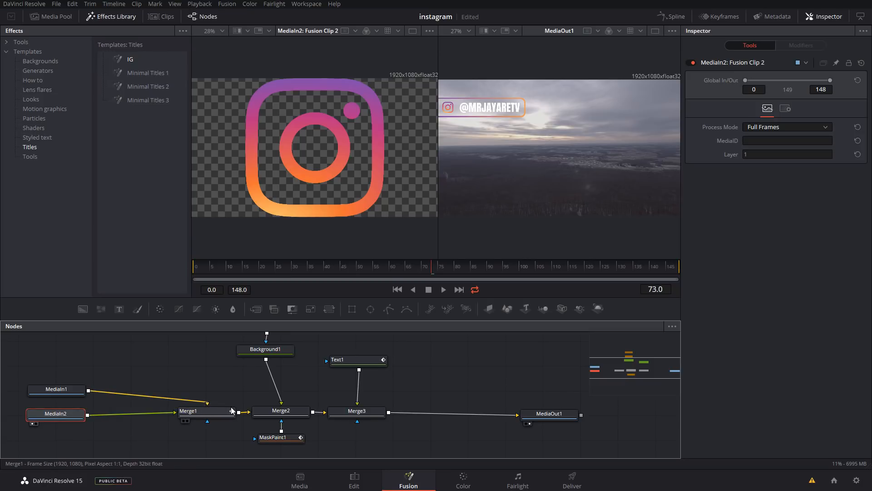
Inspect Merge1, scrub through the overlay animation to frame 142, and view the clip on the Edit page
left_click(229, 415)
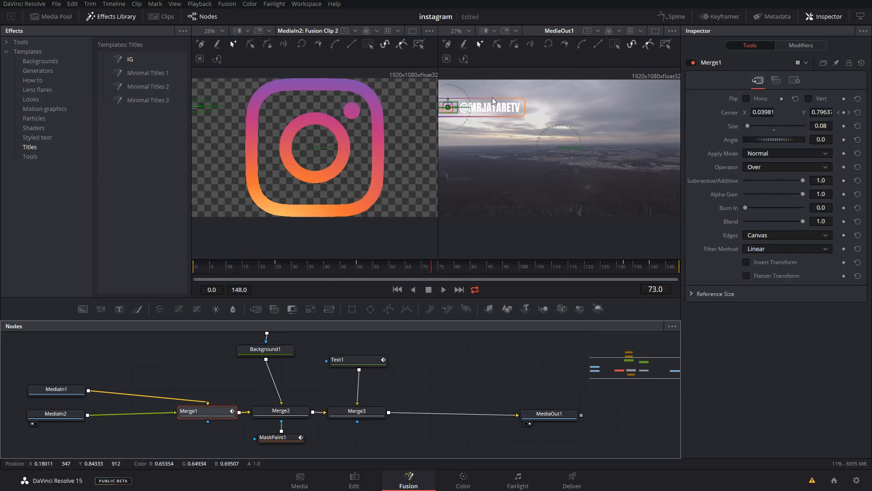
left_click(504, 361)
mouse_move(255, 275)
left_mouse_down()
mouse_move(202, 274)
mouse_move(254, 274)
left_mouse_up()
left_click(648, 268)
left_click_drag(657, 266, 656, 267)
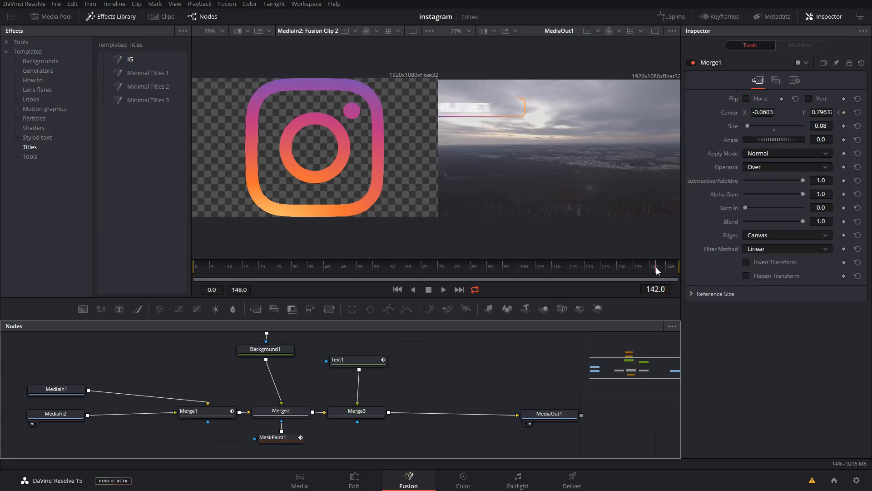
left_click(353, 477)
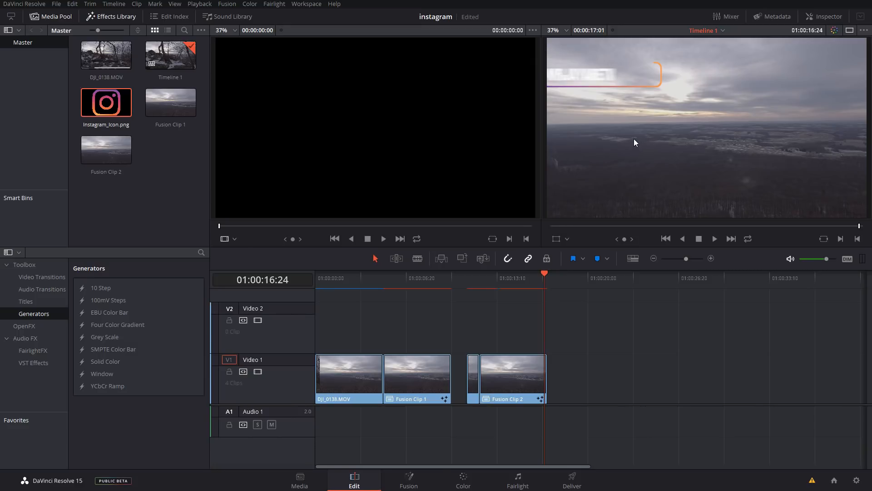
Return to the Fusion page and, at frame 81, set the color of the Text1 handle to green, #5eff31
left_click(412, 484)
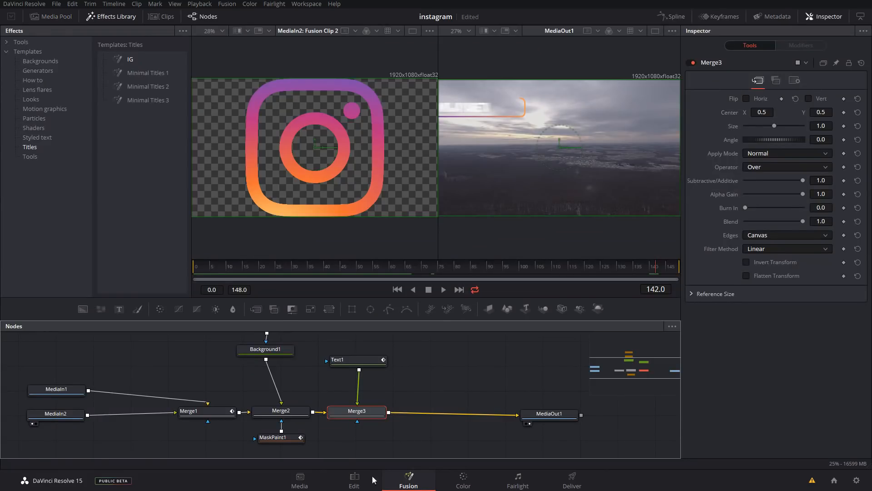
left_click_drag(295, 374, 313, 402)
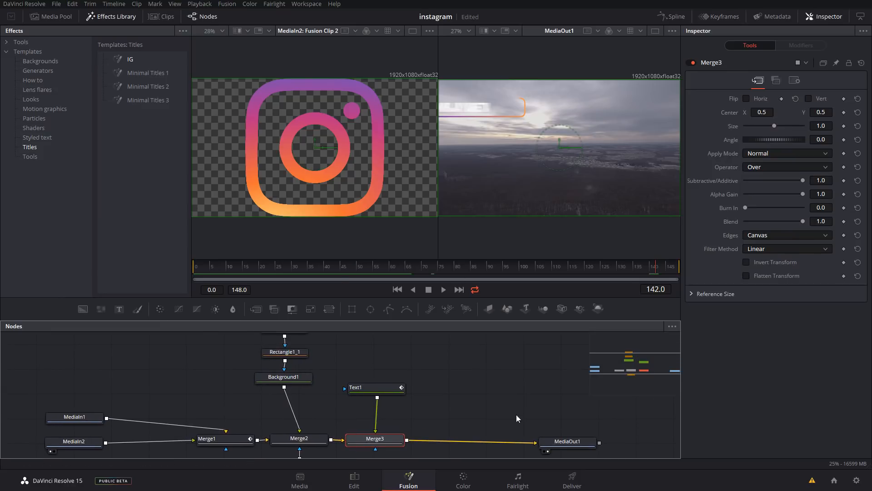
left_click_drag(342, 273, 458, 269)
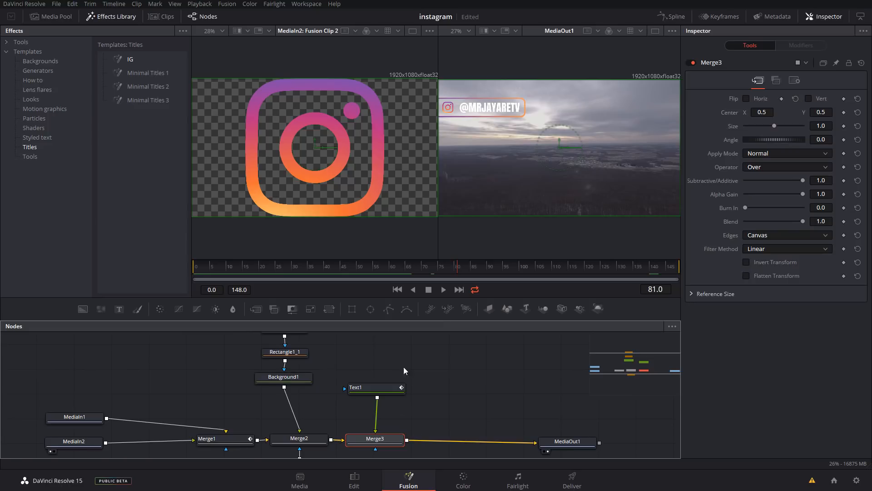
left_click(379, 388)
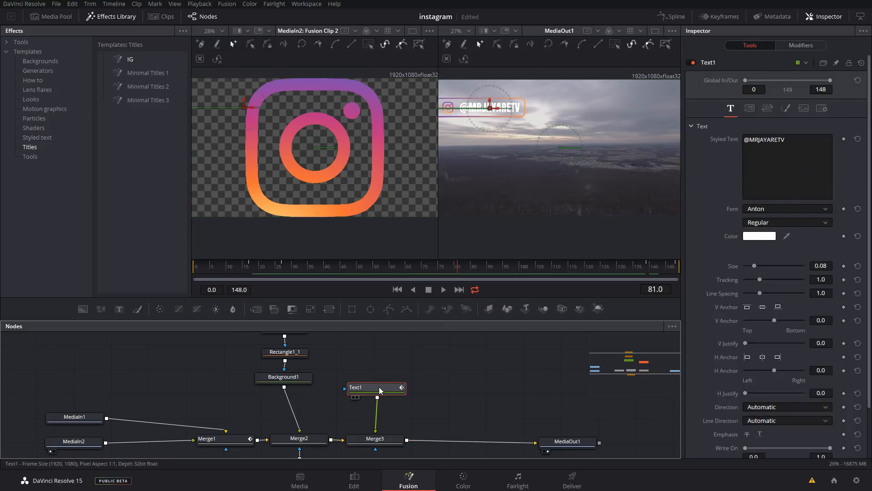
left_click(759, 236)
left_click(491, 176)
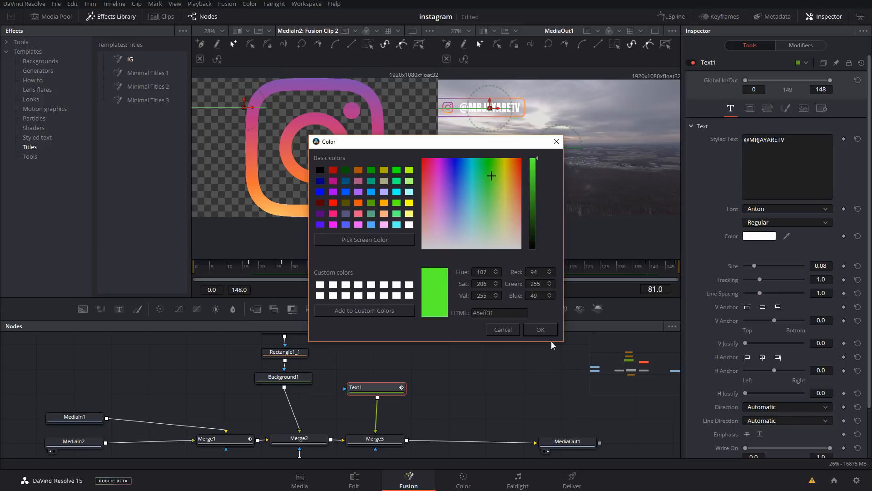
left_click(540, 330)
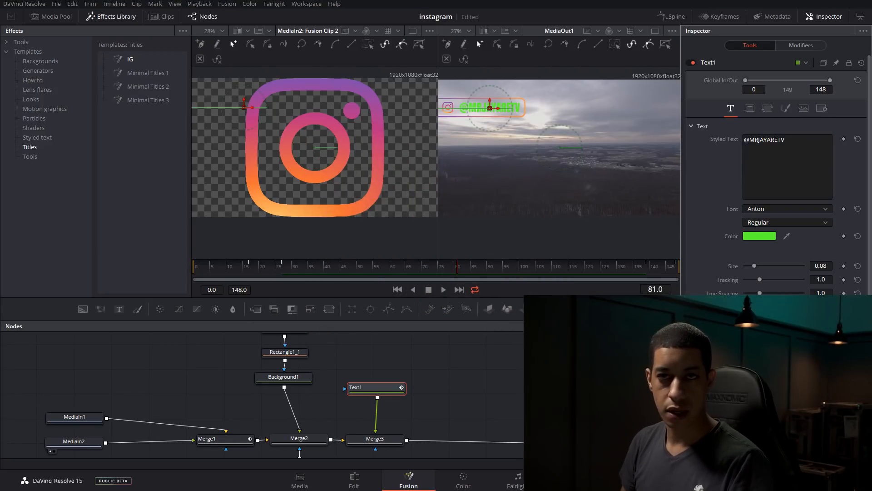
Switch to the Edit page and move the playhead to 01:00:07:15 in Fusion Clip 1 to compare its text color with Fusion Clip 2
left_click(342, 487)
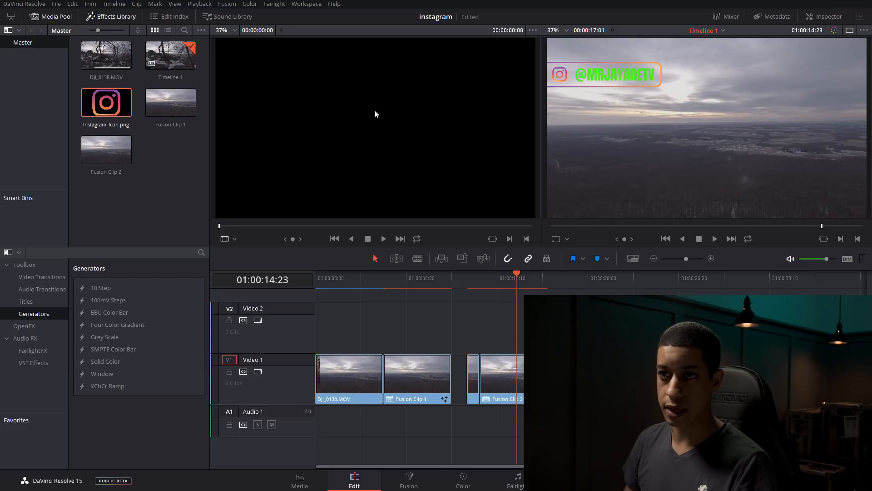
left_click(331, 173)
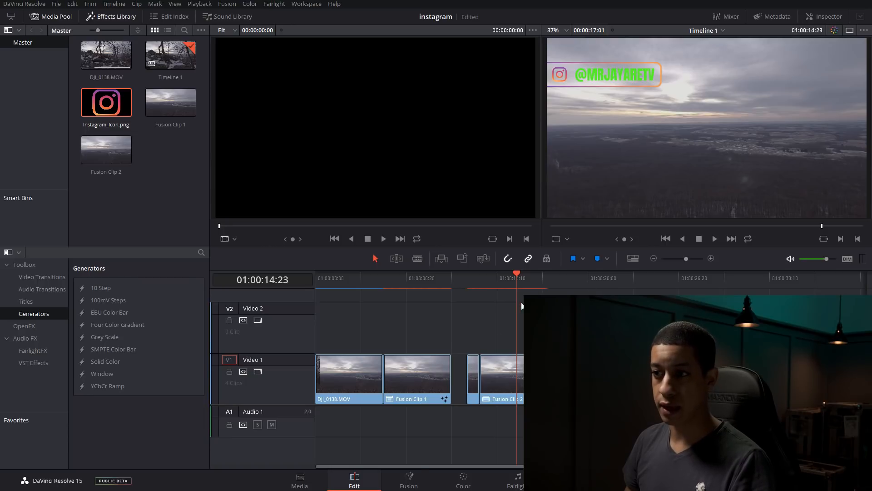
left_click(418, 281)
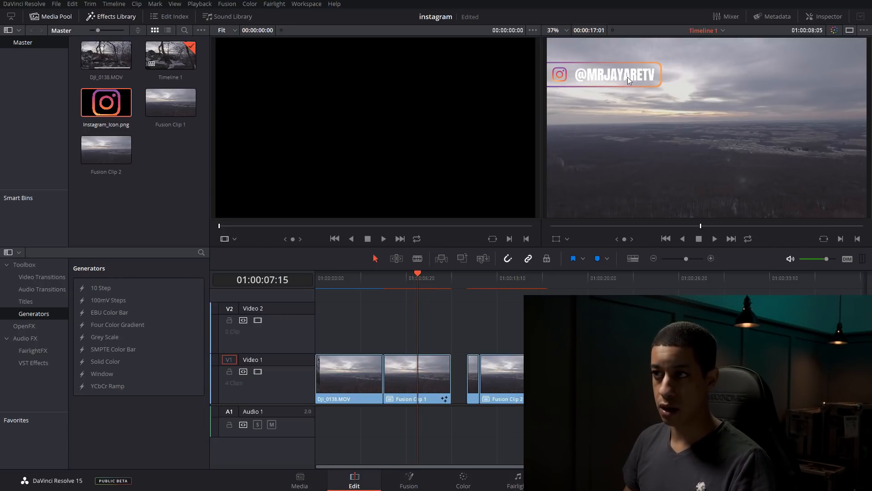